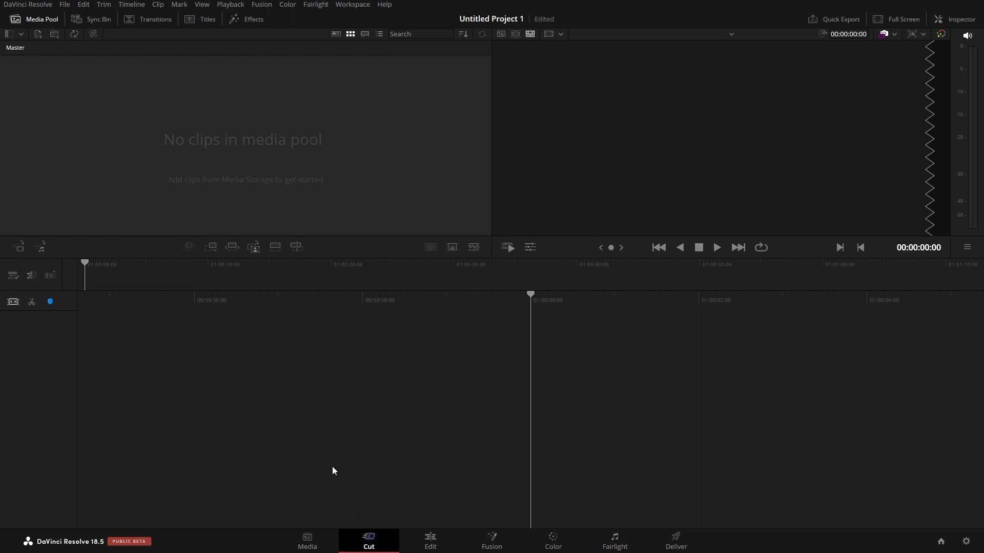
Switch through the Media and Cut pages, ending on the Edit page of Untitled Project 1
{"action": "left_click", "coordinate": [307, 541]}
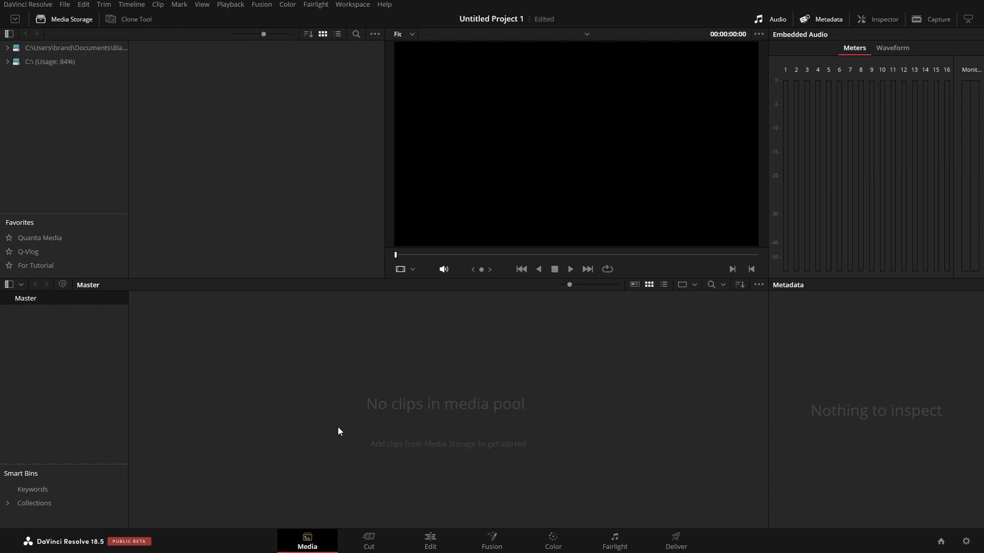
{"action": "left_click", "coordinate": [369, 539]}
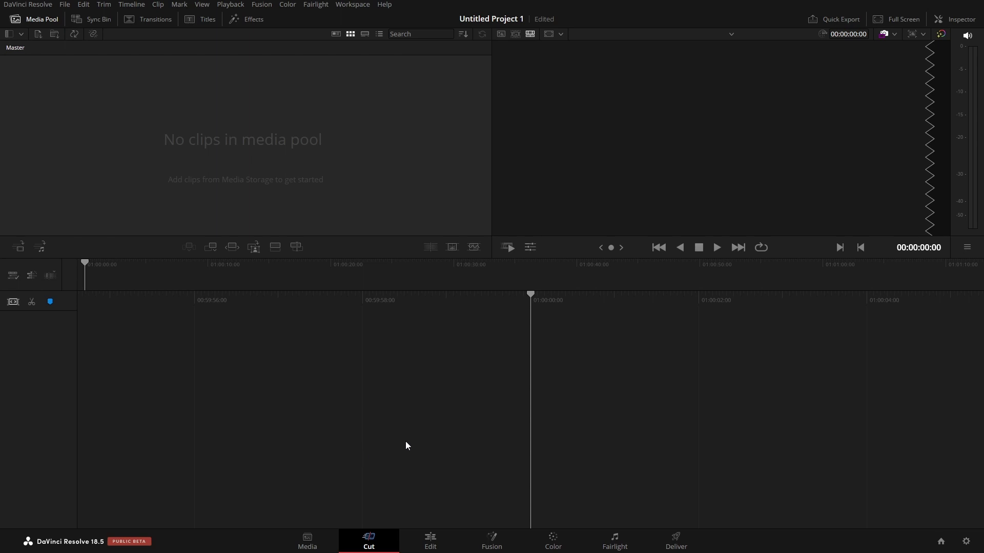
{"action": "left_click", "coordinate": [425, 542]}
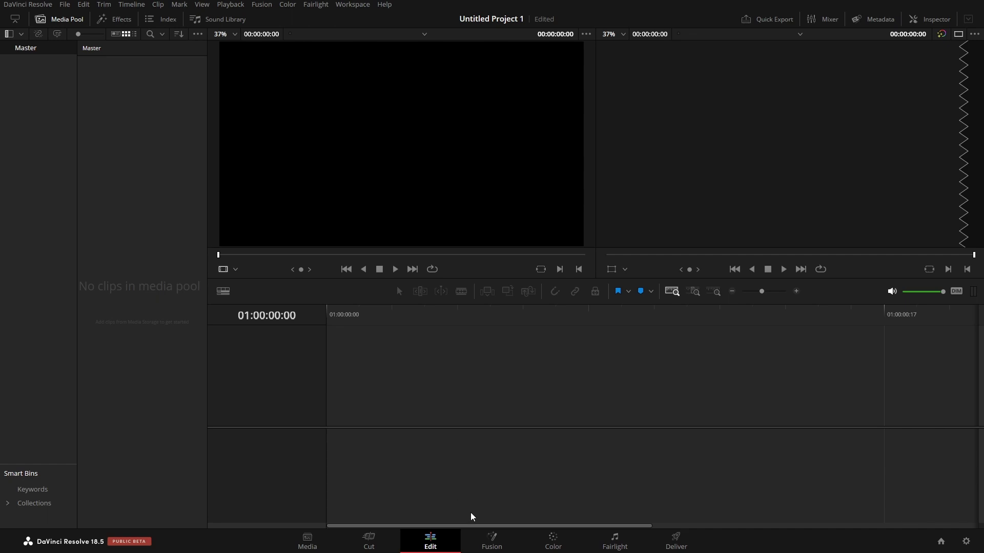
{"action": "left_click", "coordinate": [491, 539]}
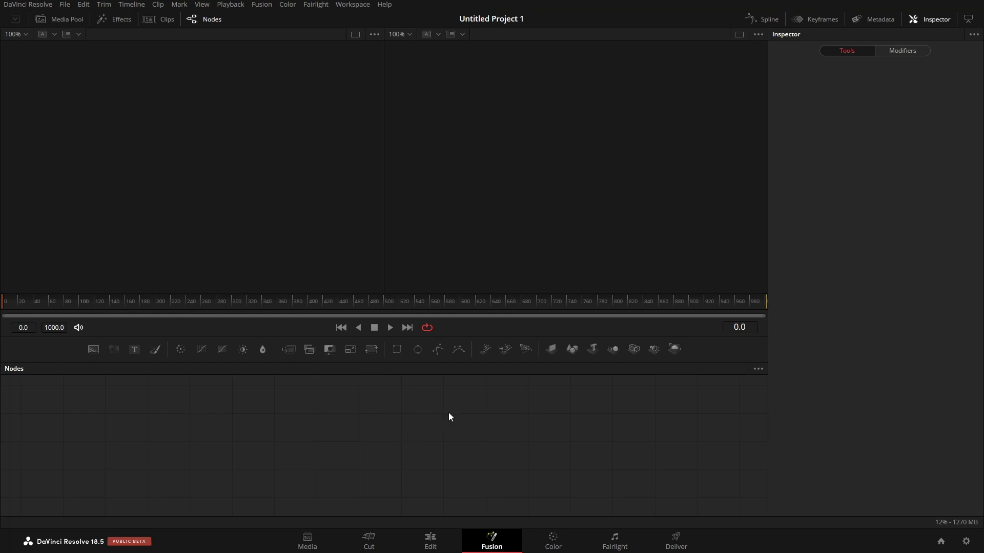
{"action": "left_click", "coordinate": [549, 542]}
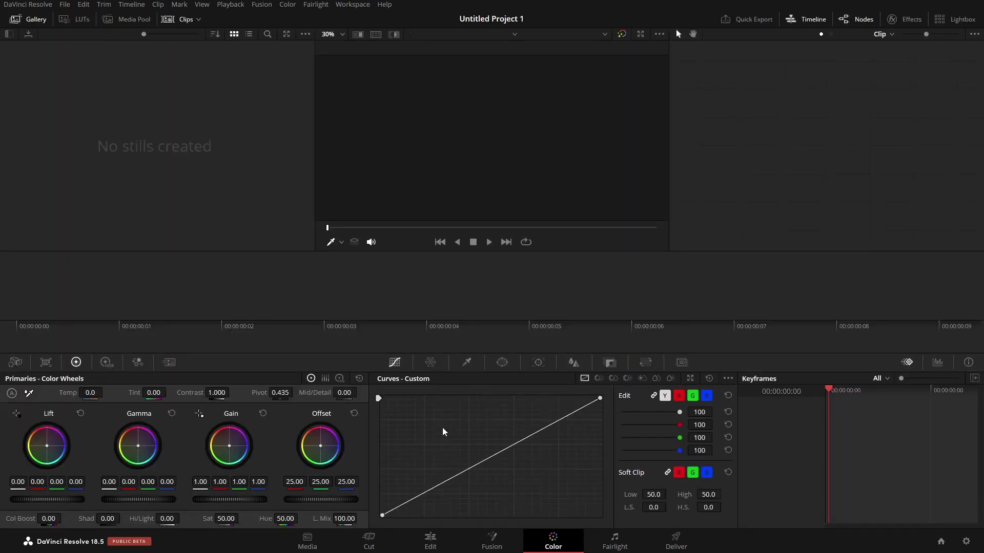
{"action": "left_click", "coordinate": [614, 540]}
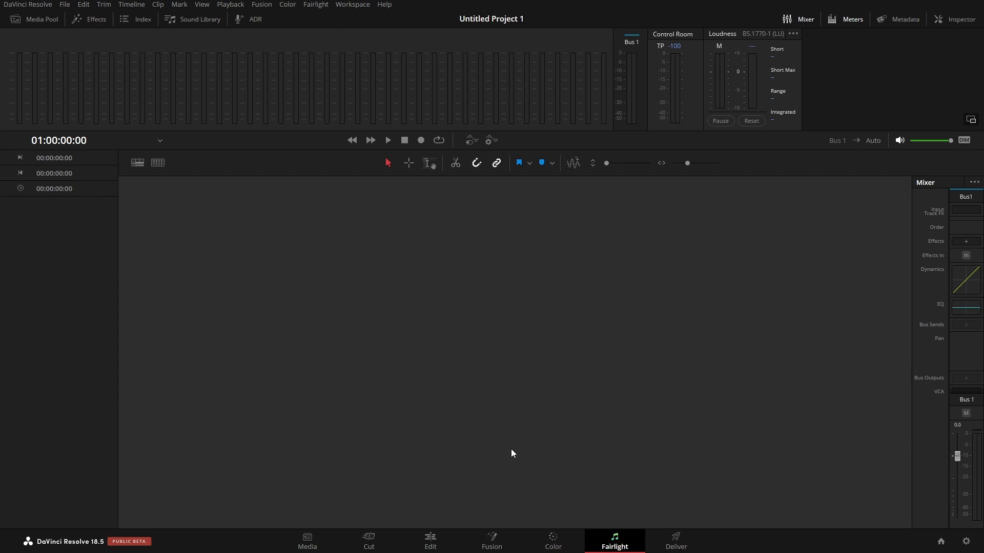
{"action": "left_click", "coordinate": [677, 544]}
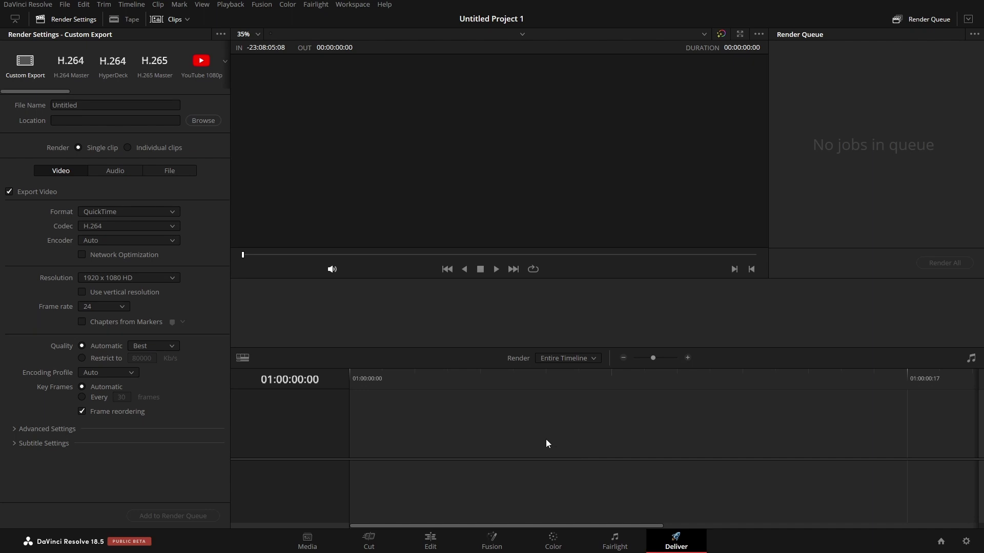
{"action": "left_click", "coordinate": [430, 541]}
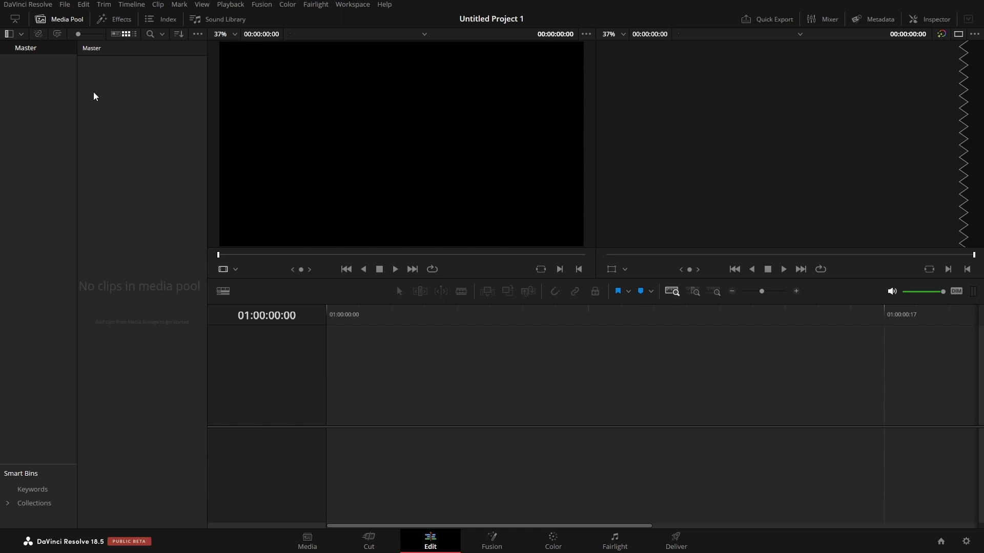
{"action": "left_click", "coordinate": [26, 6]}
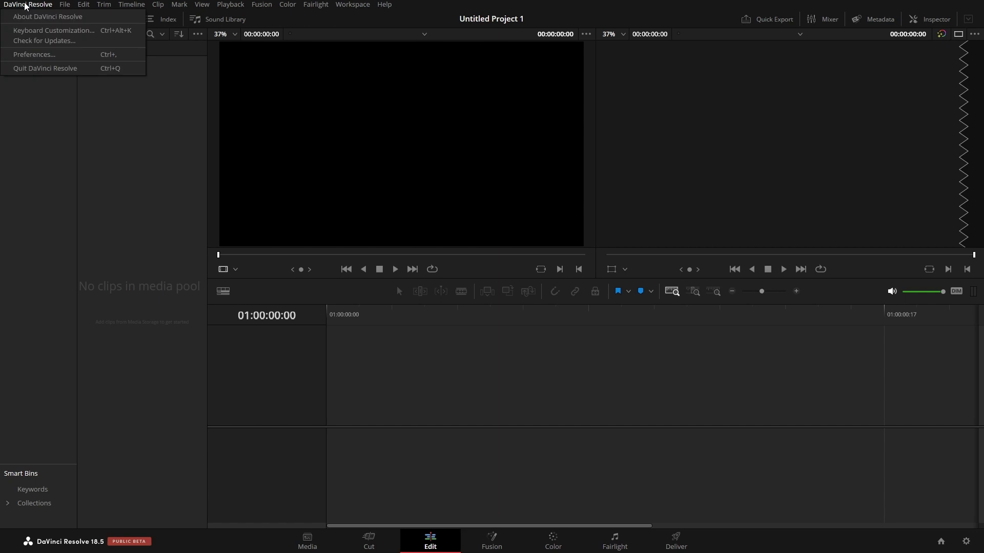
{"action": "left_click", "coordinate": [59, 32]}
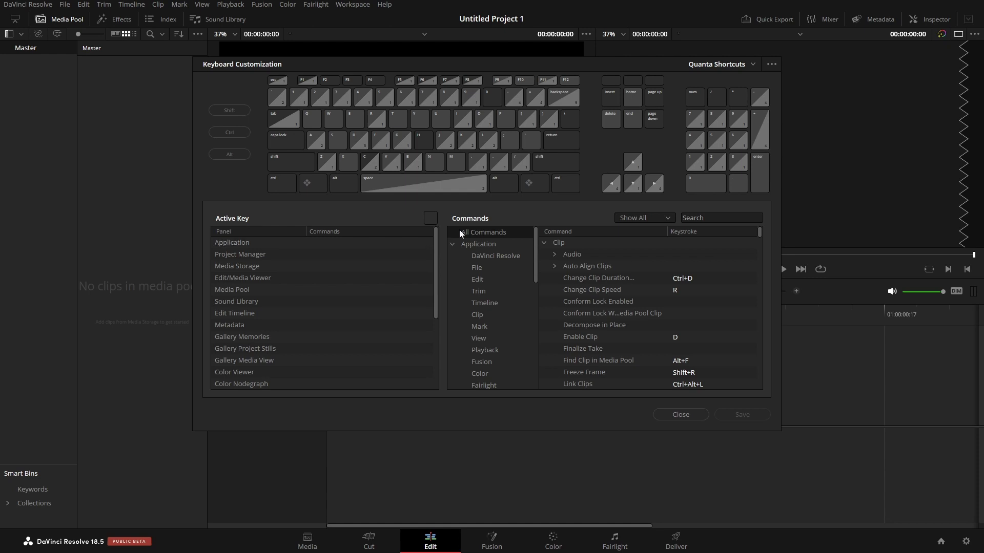
{"action": "left_click", "coordinate": [751, 64]}
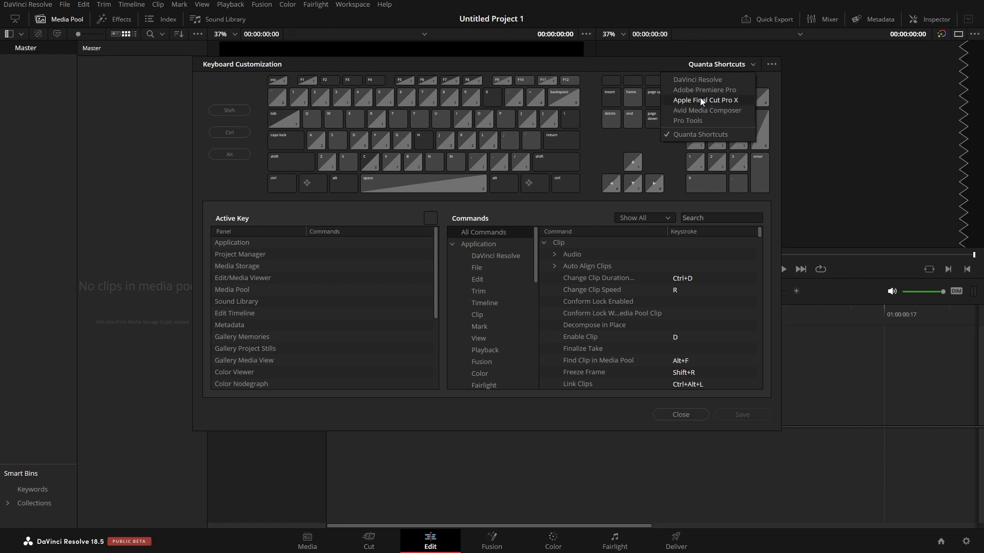
{"action": "left_click", "coordinate": [654, 65]}
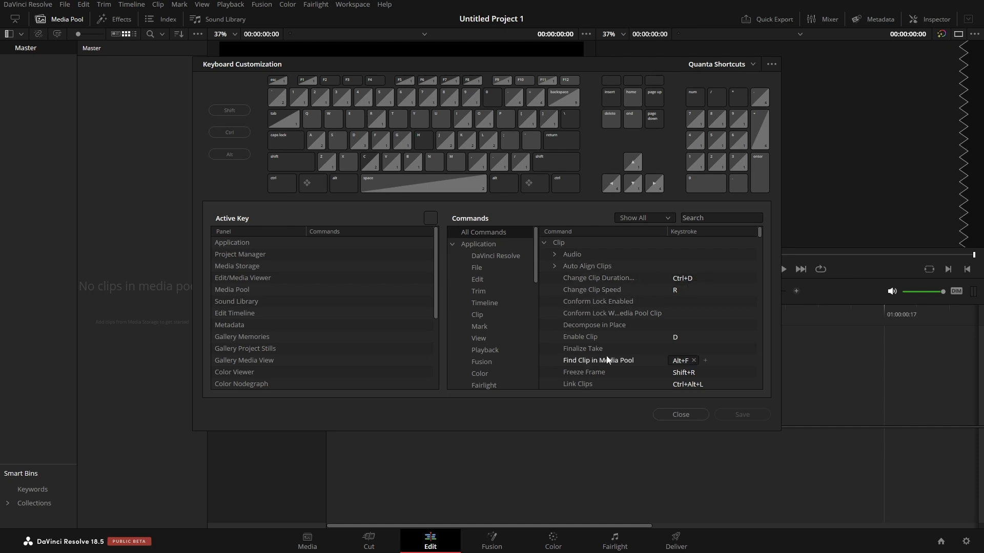
{"action": "left_click", "coordinate": [585, 305]}
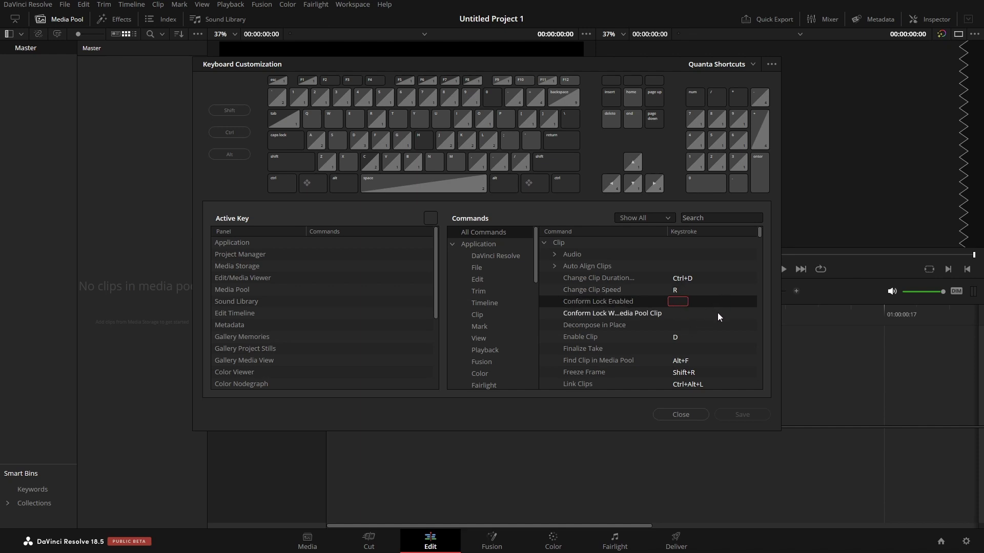
{"action": "left_click", "coordinate": [679, 414]}
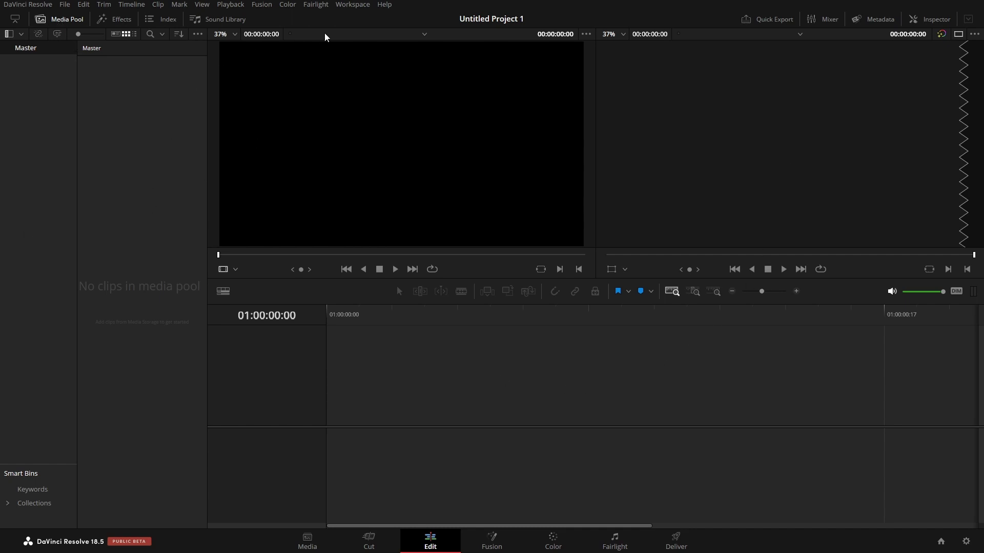
{"action": "left_click", "coordinate": [350, 5]}
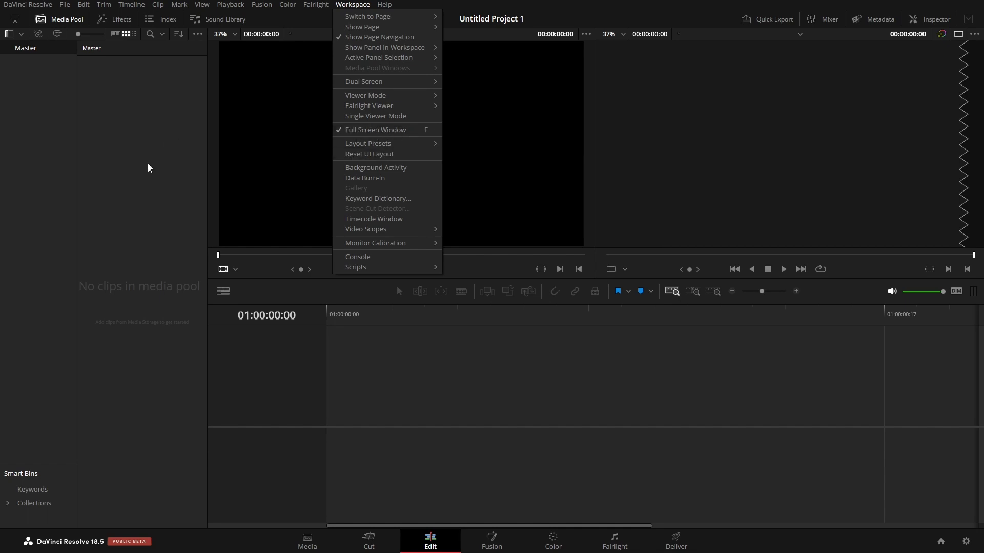
{"action": "left_click", "coordinate": [398, 136]}
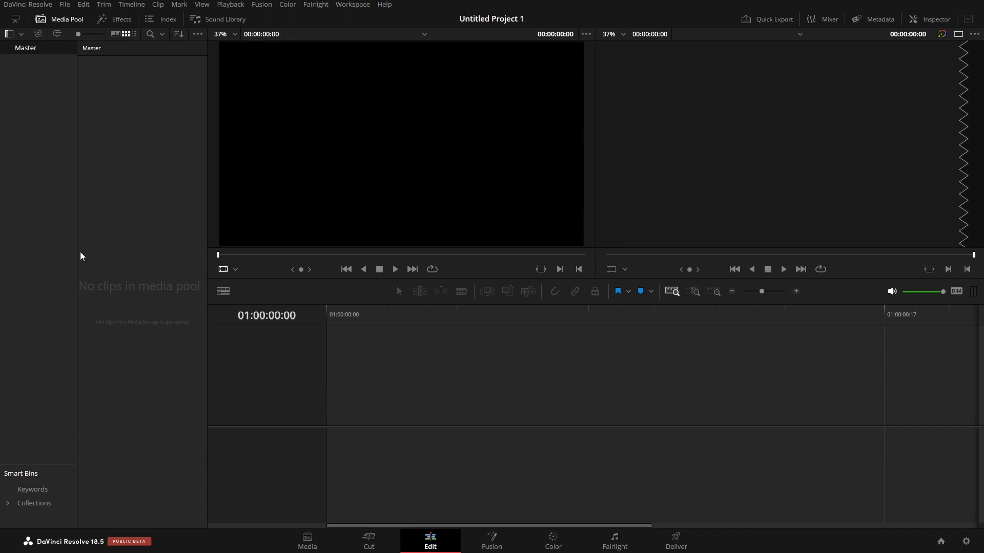
{"action": "left_click", "coordinate": [12, 22]}
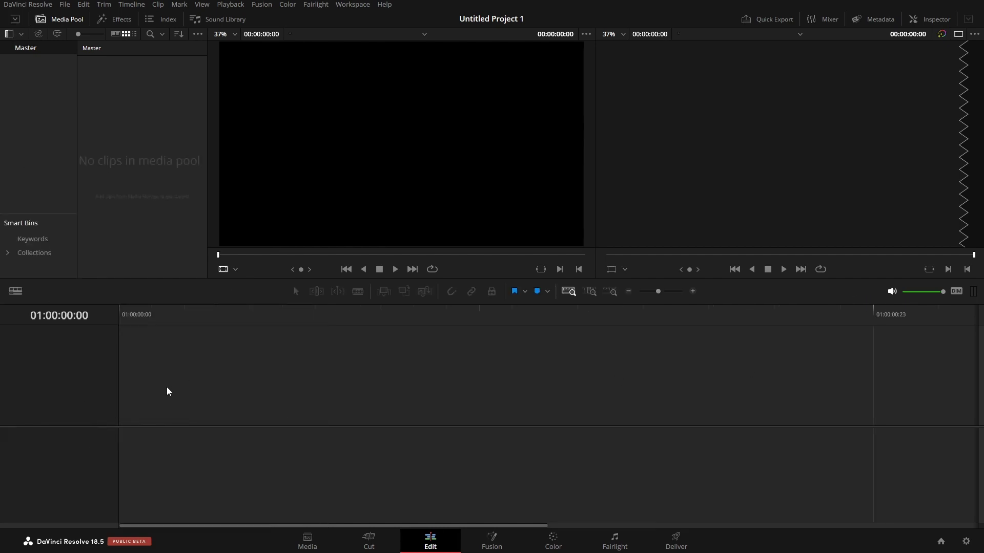
{"action": "left_click", "coordinate": [117, 19]}
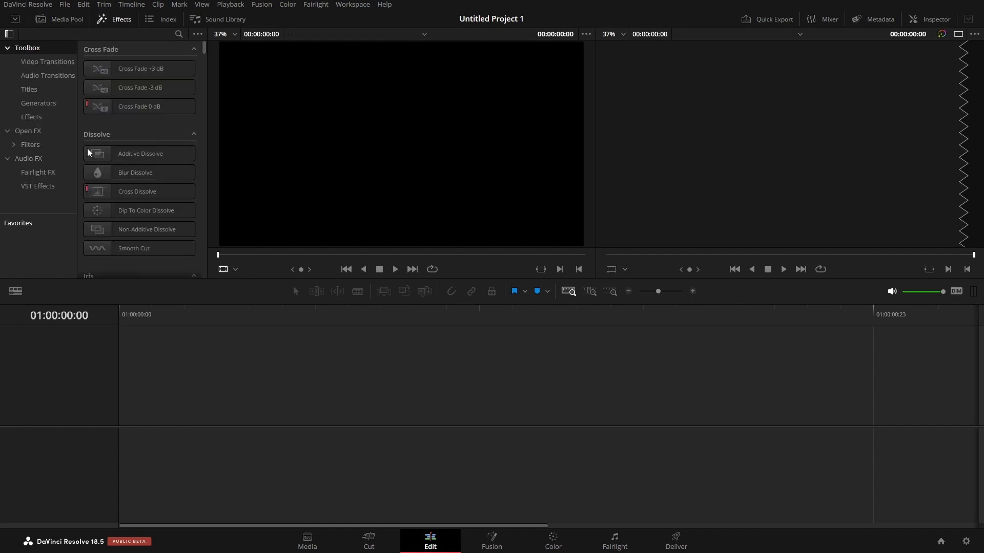
{"action": "left_click", "coordinate": [157, 19]}
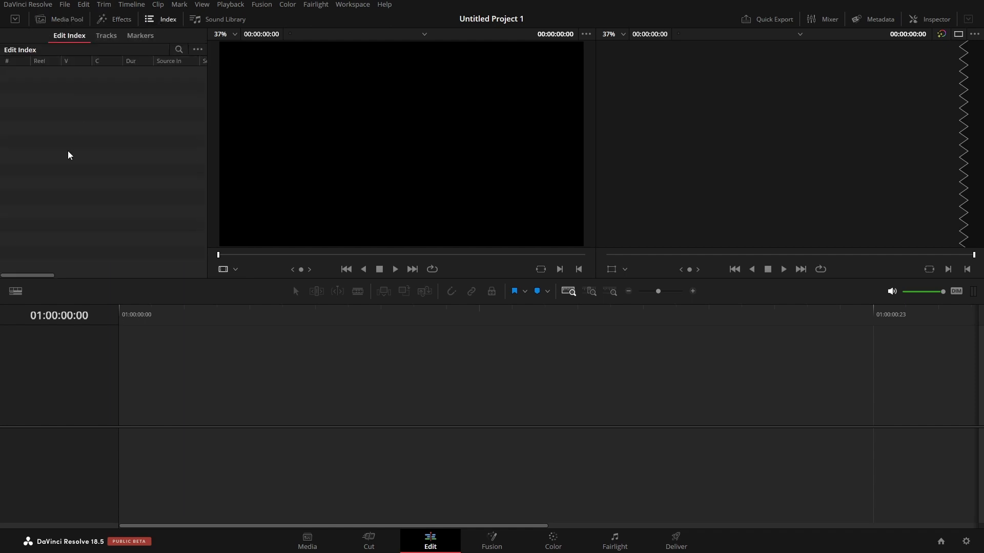
{"action": "left_click", "coordinate": [214, 20]}
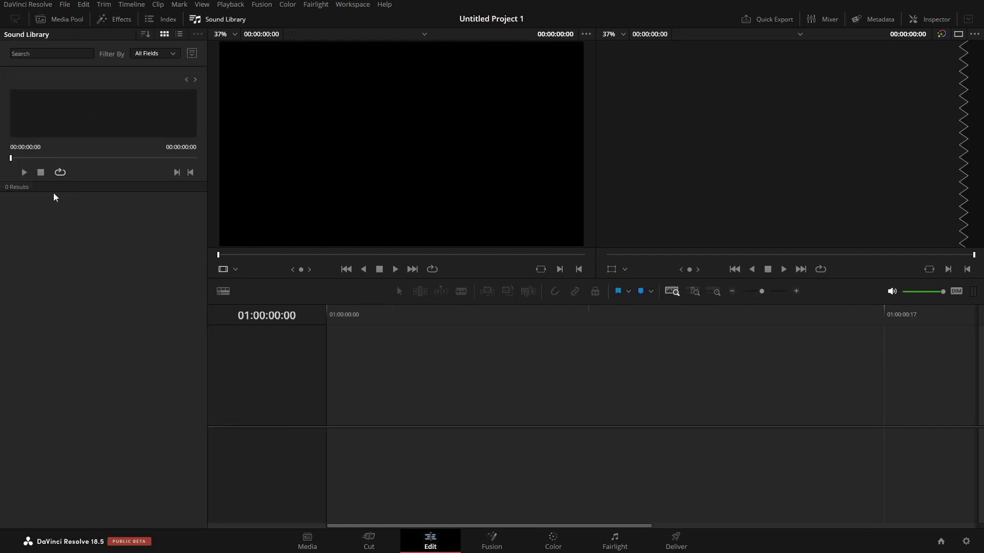
{"action": "left_click", "coordinate": [60, 19]}
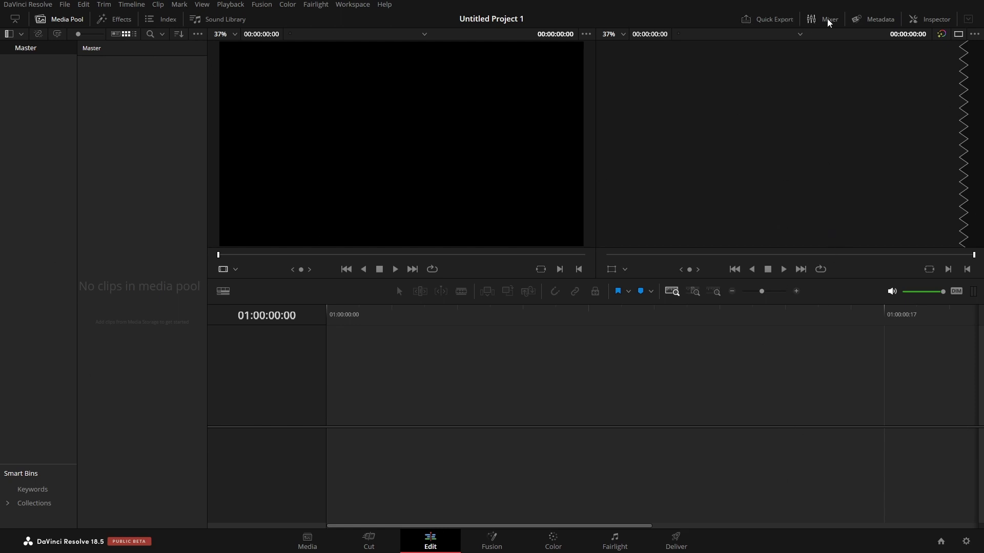
{"action": "left_click", "coordinate": [875, 22]}
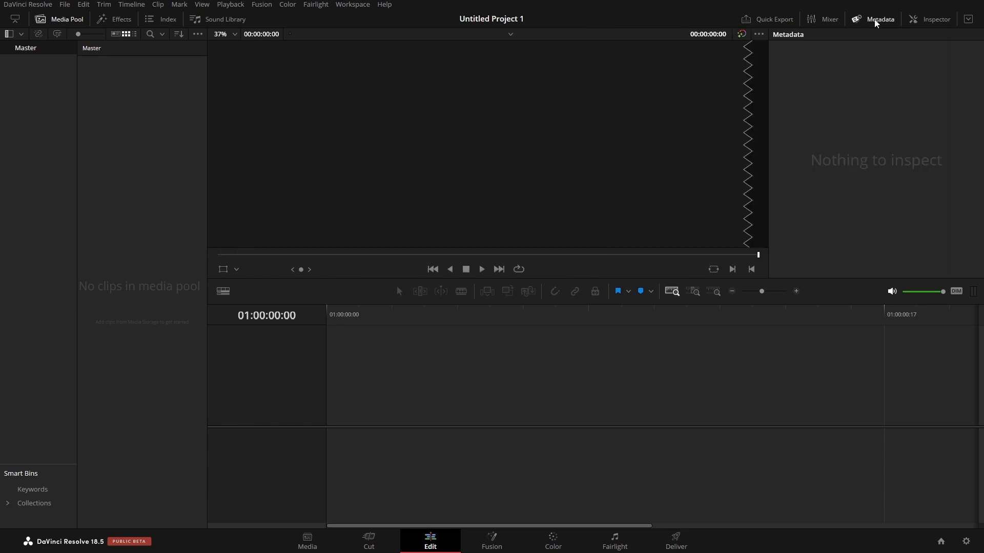
{"action": "left_click", "coordinate": [939, 23]}
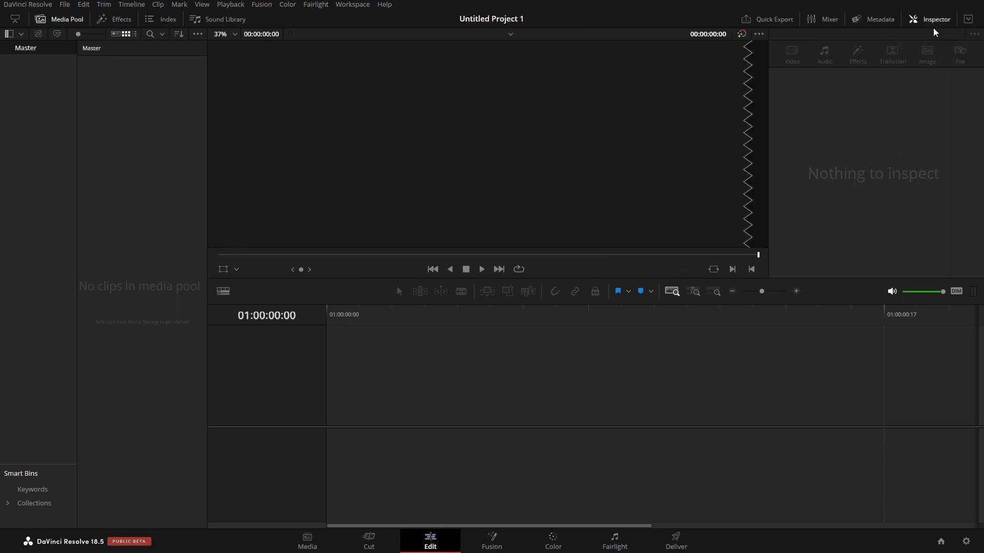
{"action": "left_click", "coordinate": [968, 20]}
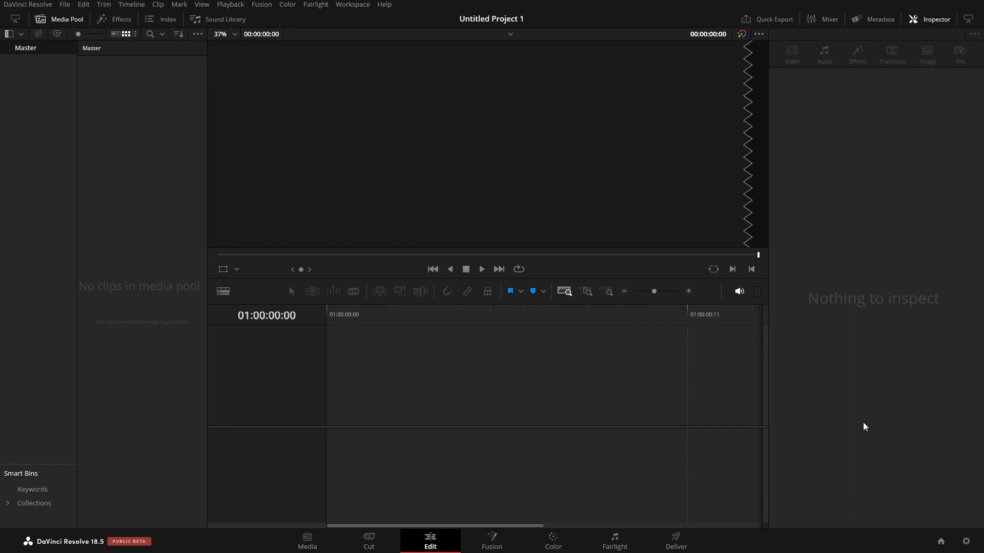
{"action": "left_click", "coordinate": [874, 19]}
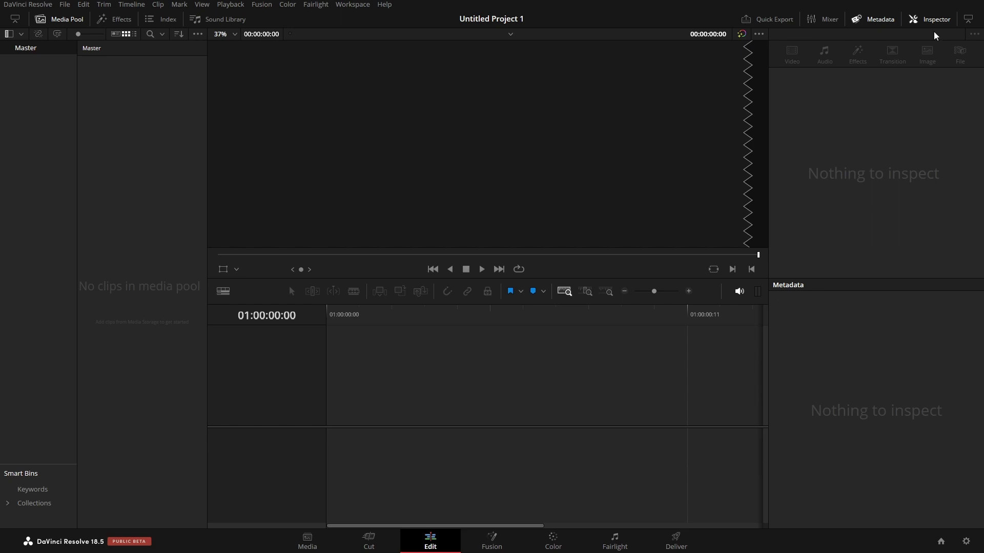
{"action": "left_click", "coordinate": [967, 19]}
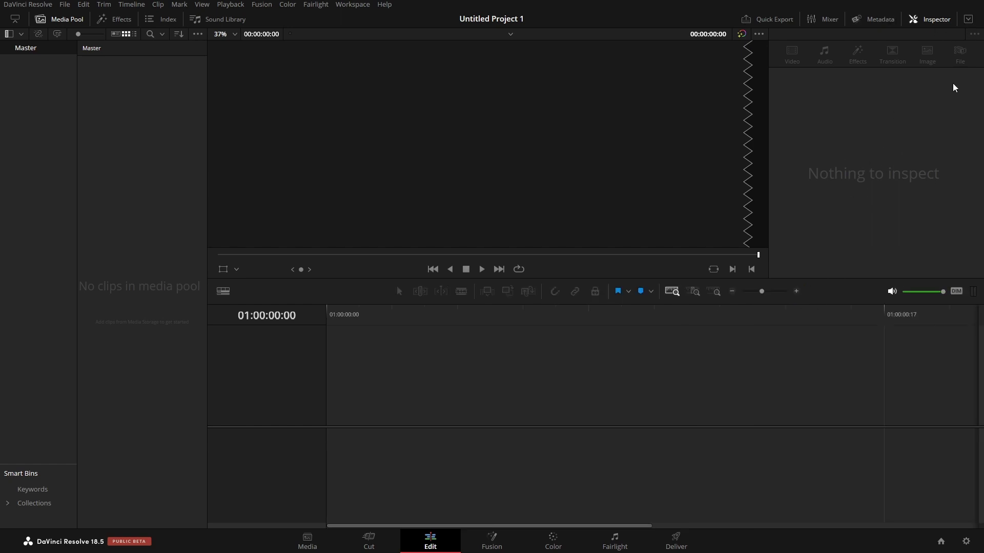
{"action": "left_click", "coordinate": [931, 19]}
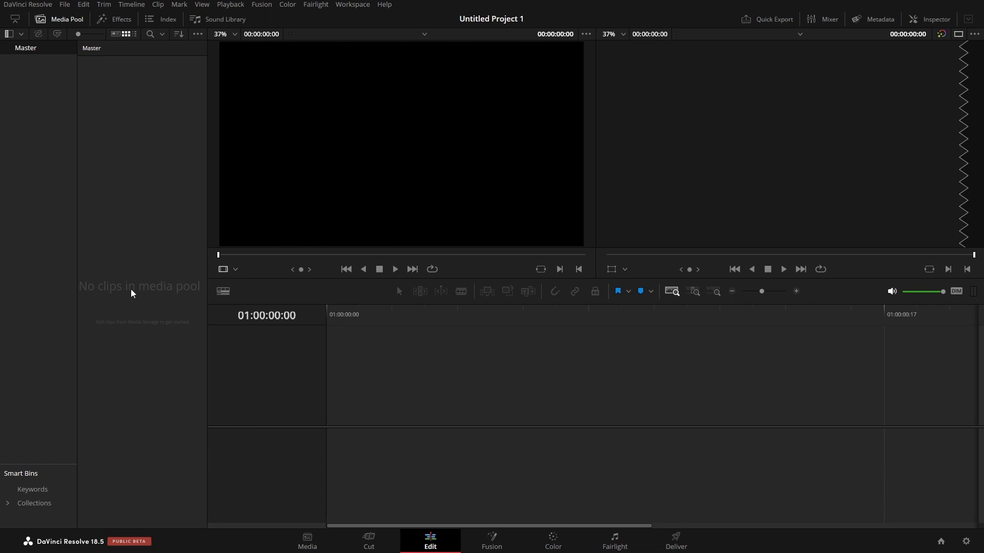
Import the three MP4s, Wanderlust.wav and the JPG from For Tutorial into the Media Pool
{"action": "right_click", "coordinate": [108, 126]}
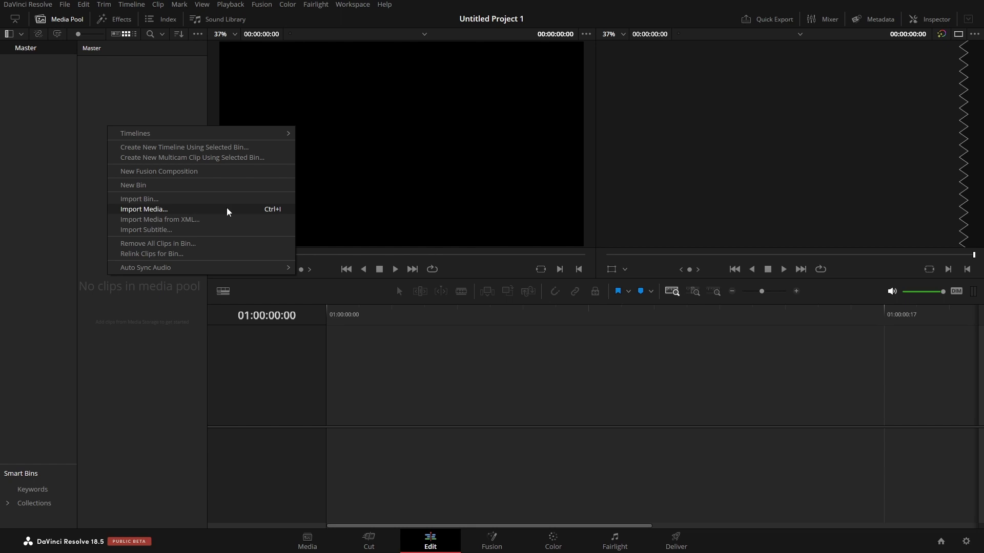
{"action": "left_click", "coordinate": [160, 210]}
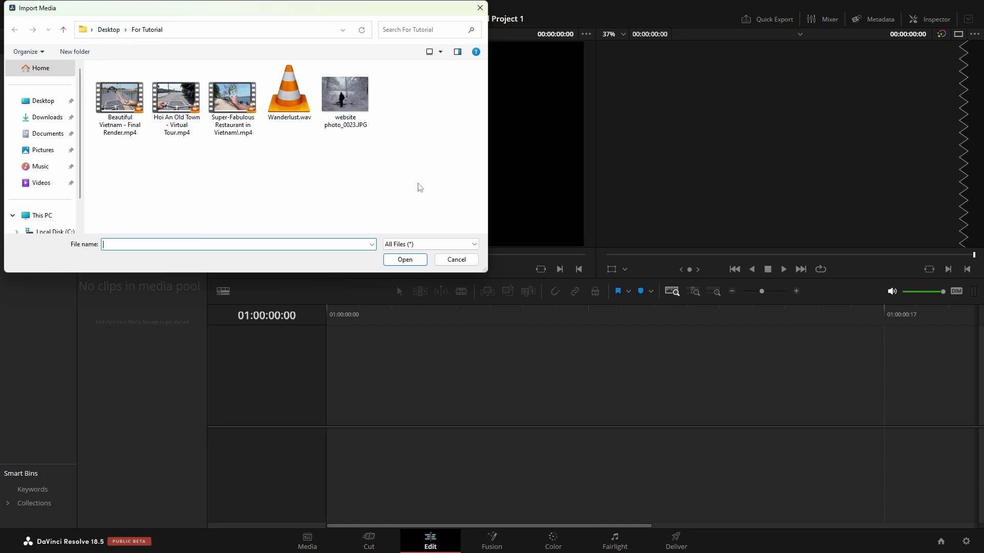
{"action": "left_click_drag", "start_coordinate": [417, 183], "coordinate": [108, 91]}
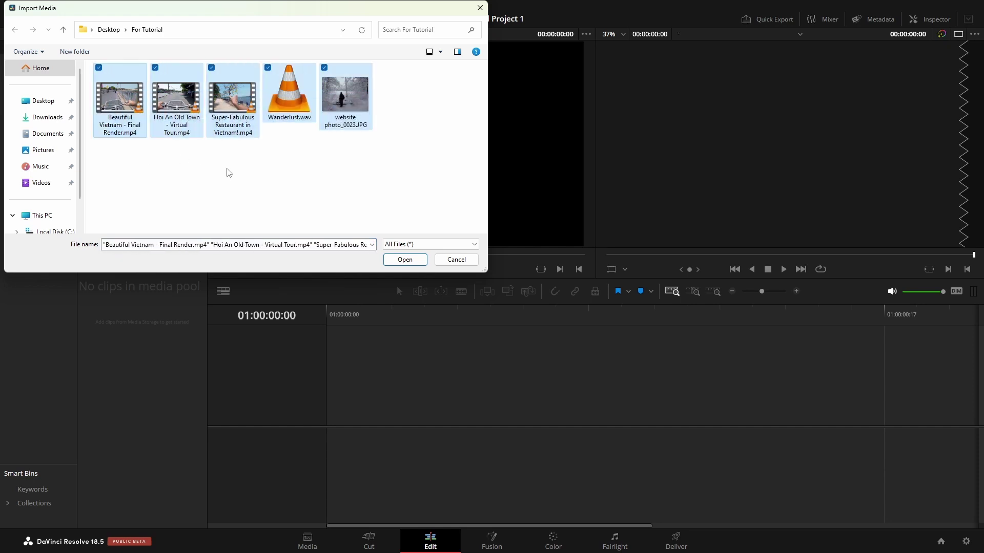
{"action": "left_click", "coordinate": [405, 260]}
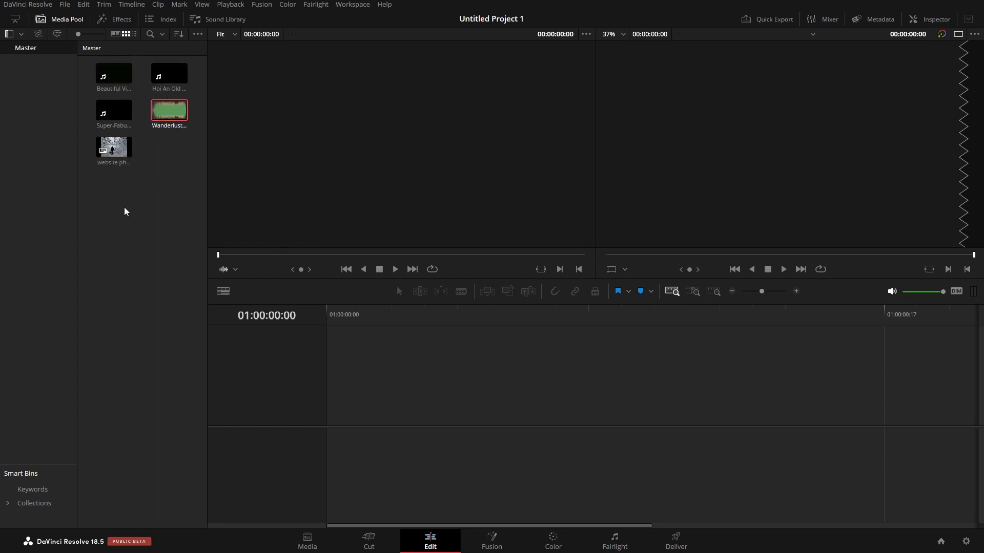
Expand the timeline to full window width and play the Hoi An Old Town clip in the source viewer
{"action": "left_click", "coordinate": [15, 21]}
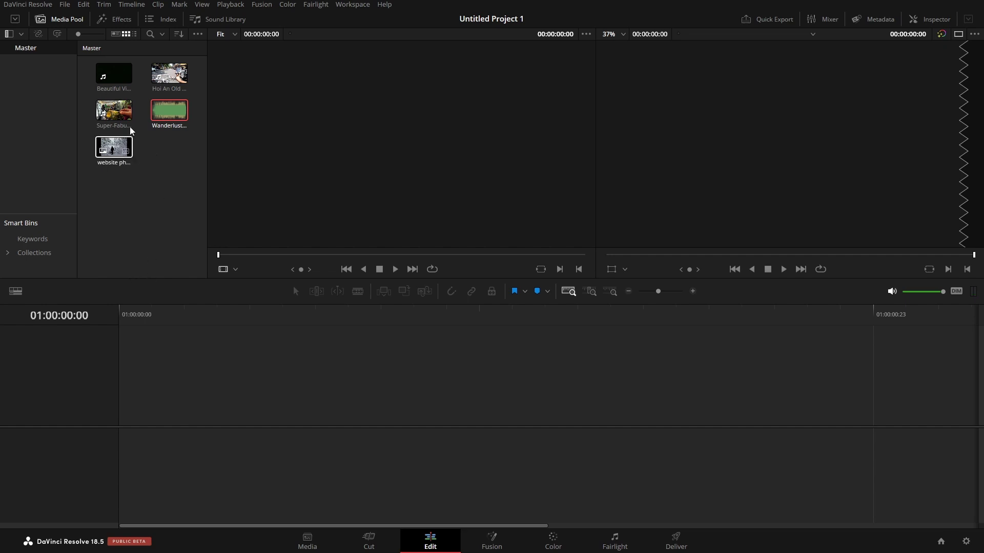
{"action": "left_click", "coordinate": [168, 77]}
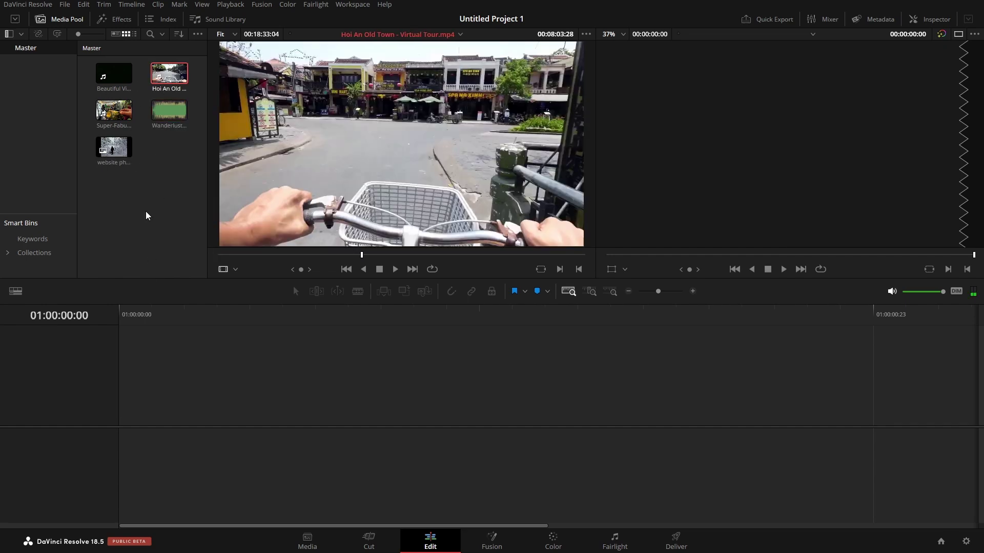
{"action": "left_click", "coordinate": [395, 269]}
Stop playback and scrub back through the Hoi An clip in the source viewer
{"action": "left_click", "coordinate": [380, 270]}
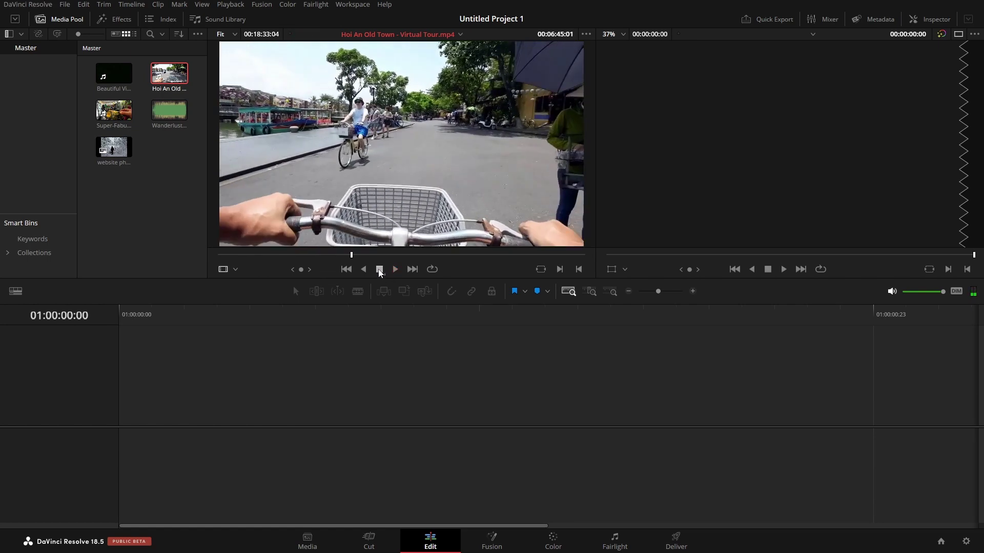
{"action": "mouse_move", "coordinate": [387, 147]}
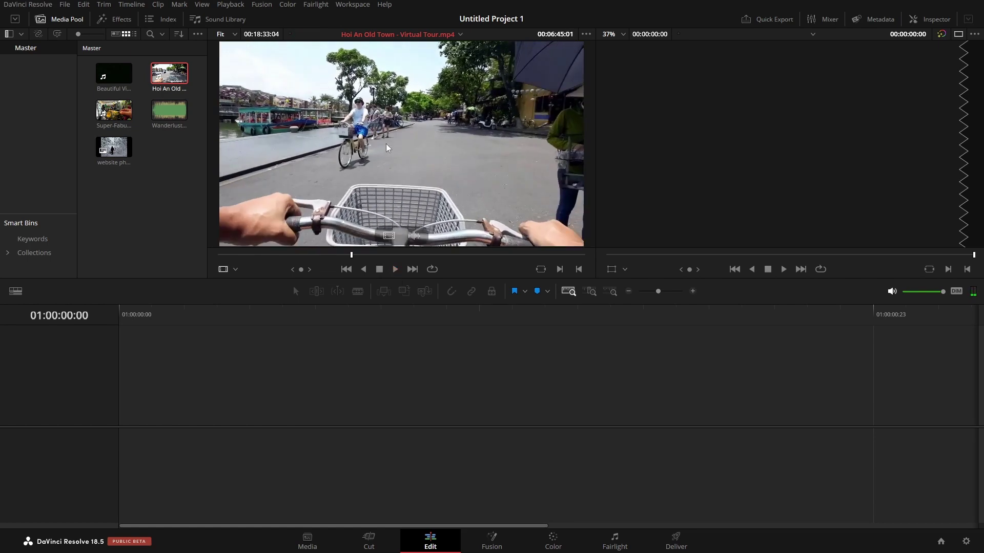
{"action": "left_click", "coordinate": [354, 254]}
{"action": "left_click", "coordinate": [351, 255]}
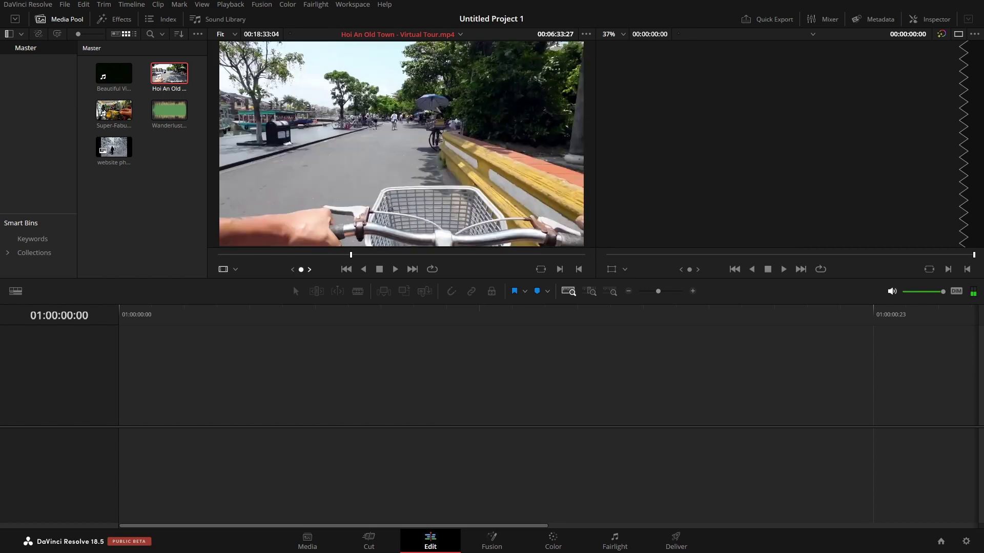
{"action": "left_click_drag", "start_coordinate": [351, 255], "coordinate": [353, 255]}
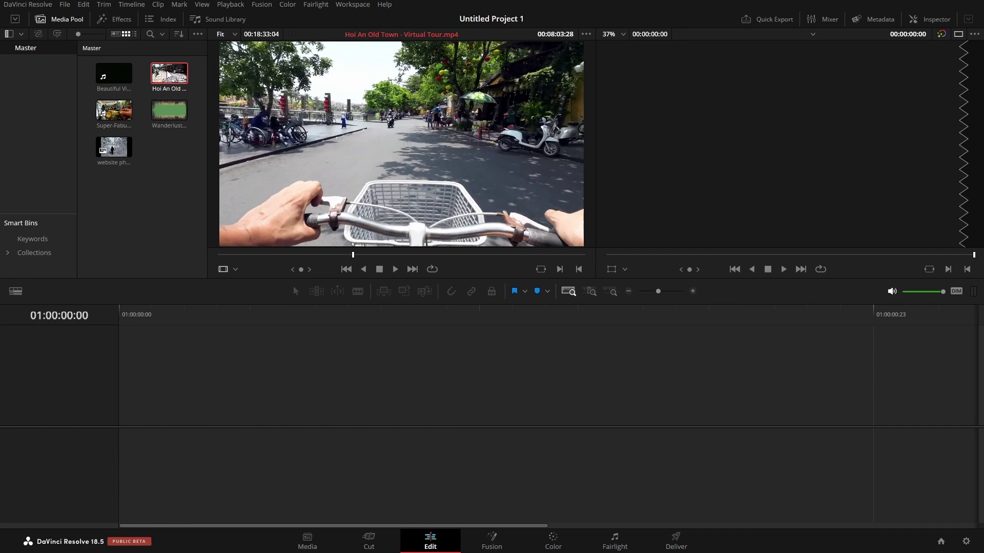
Place the Hoi An Old Town clip on a new timeline and zoom to fit its full extent
{"action": "left_click_drag", "start_coordinate": [169, 73], "coordinate": [117, 406]}
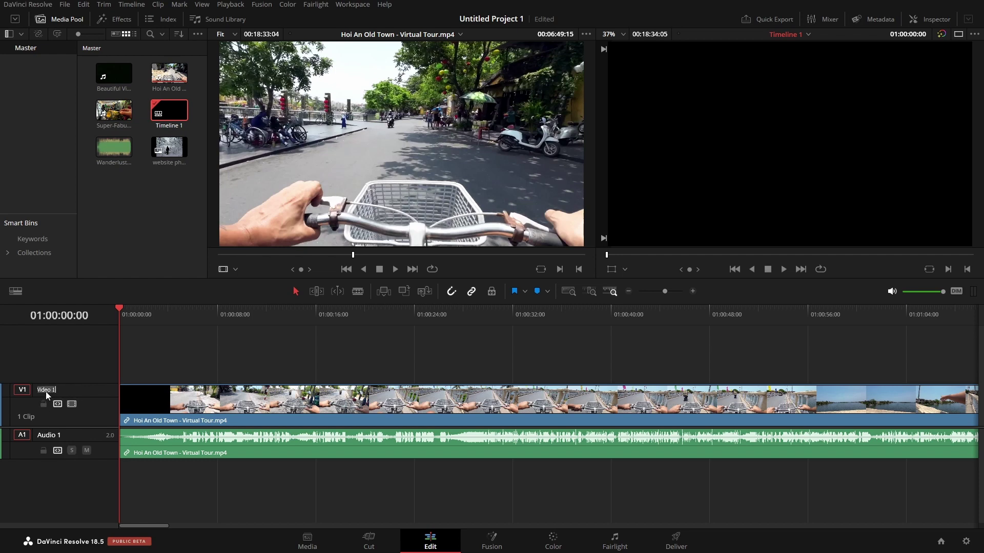
{"action": "left_click", "coordinate": [73, 359]}
{"action": "scroll", "coordinate": [517, 406], "scroll_direction": "down", "scroll_amount": 6}
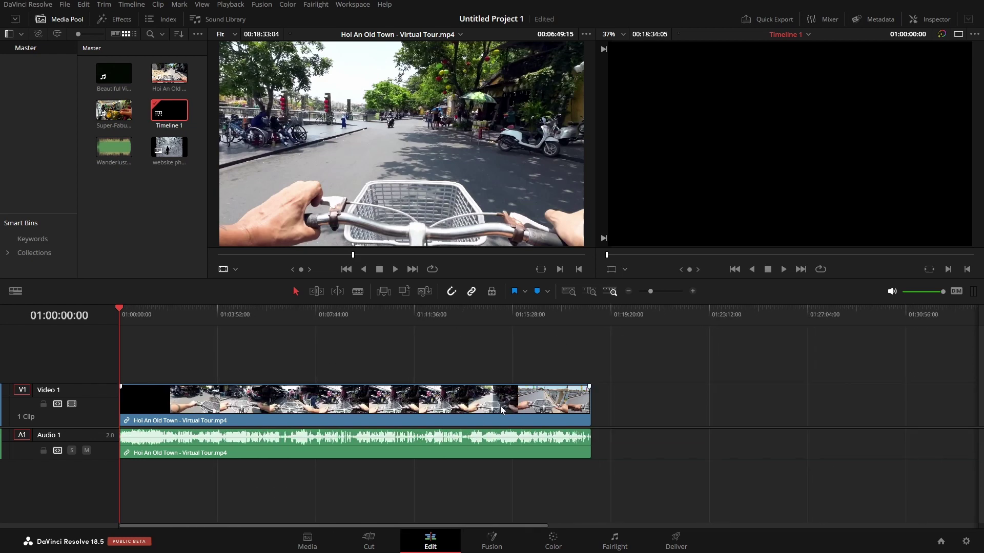
{"action": "scroll", "coordinate": [481, 406], "scroll_direction": "down", "scroll_amount": 3}
{"action": "scroll", "coordinate": [263, 405], "scroll_direction": "up", "scroll_amount": 2}
{"action": "scroll", "coordinate": [263, 405], "scroll_direction": "down", "scroll_amount": 3}
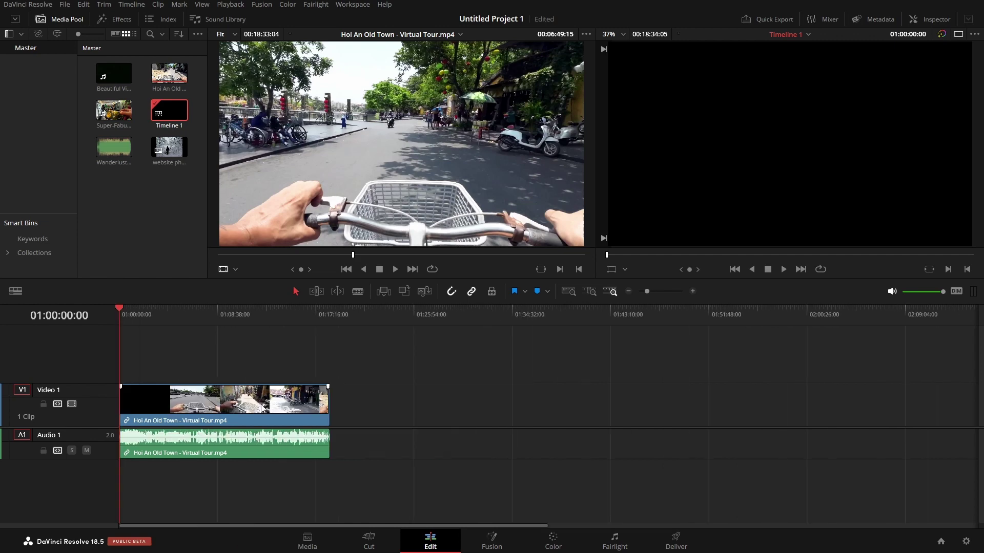
{"action": "left_click", "coordinate": [569, 292]}
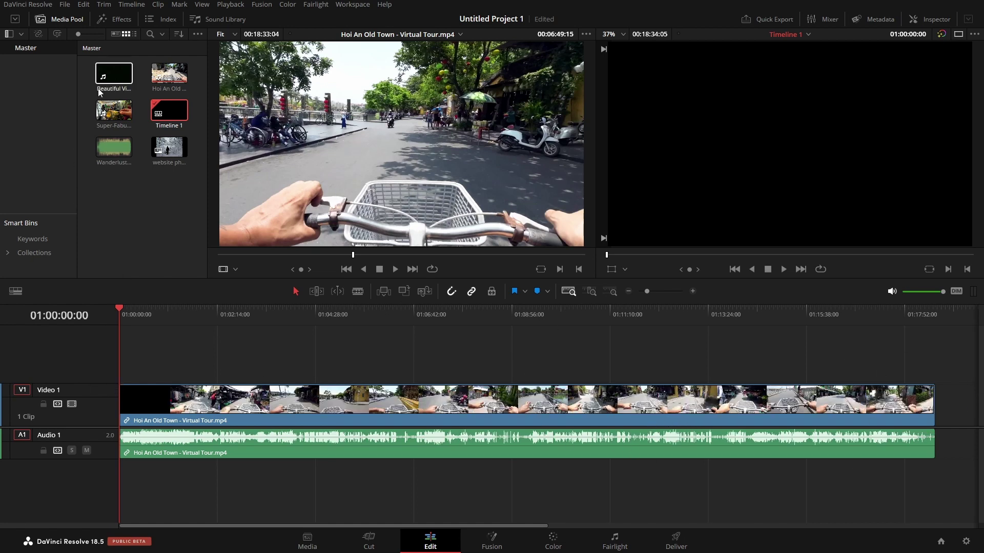
Append the Super-Fabulous Restaurant clip after Hoi An and load Beautiful Vietnam in the source viewer
{"action": "left_click_drag", "start_coordinate": [114, 116], "coordinate": [946, 402]}
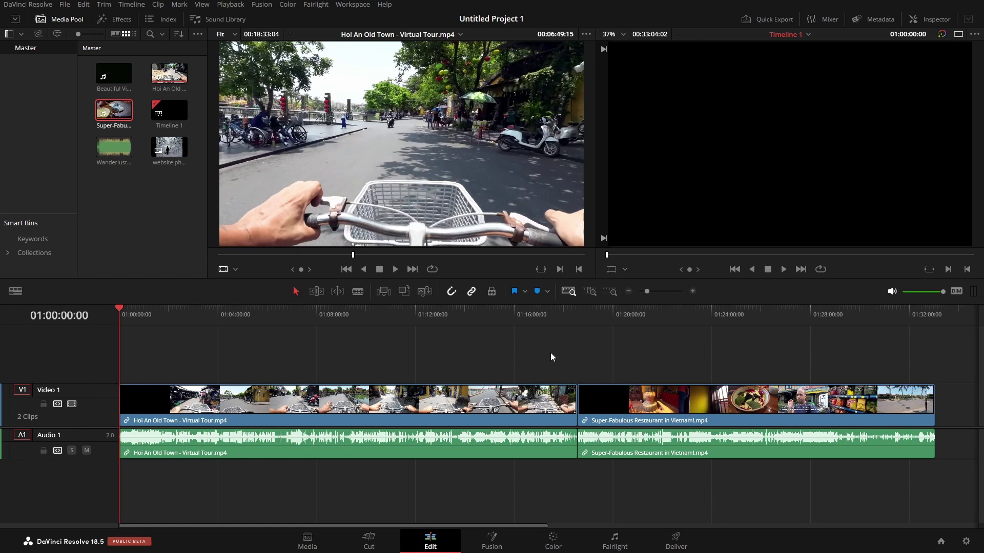
{"action": "left_click", "coordinate": [109, 76]}
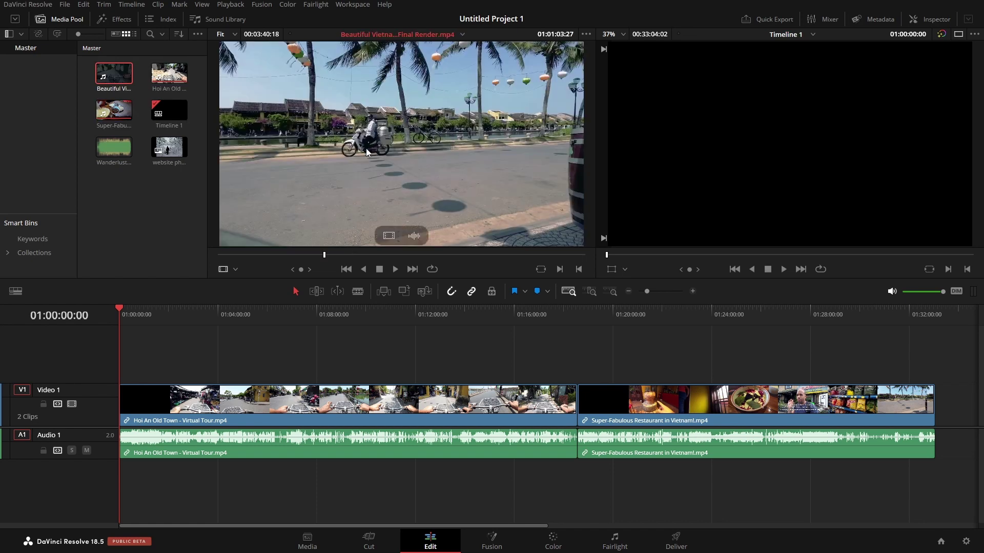
{"action": "left_click_drag", "start_coordinate": [358, 149], "coordinate": [845, 128]}
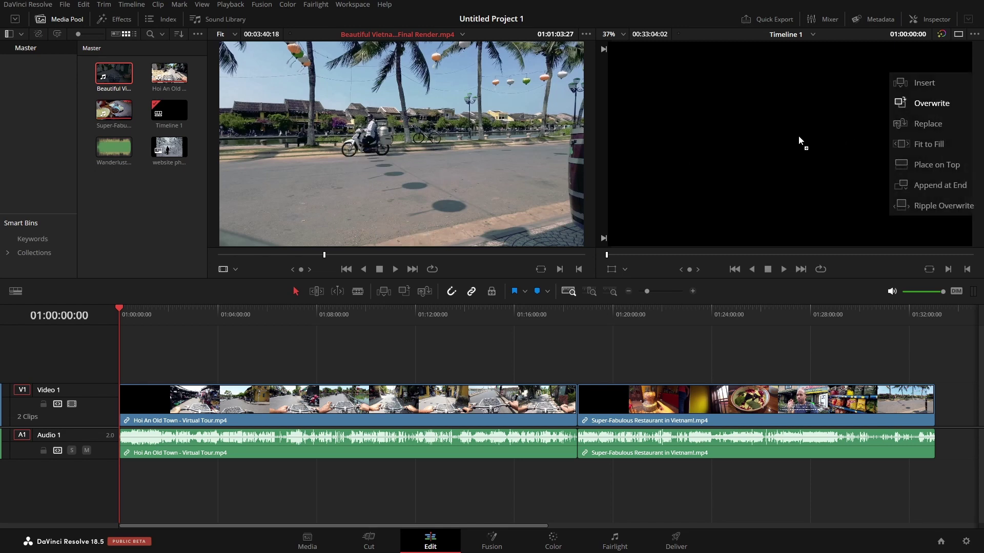
Drop Beautiful Vietnam - Final Render.mp4 on the Append overlay so it follows the restaurant clip
{"action": "left_click_drag", "start_coordinate": [832, 127], "coordinate": [927, 185]}
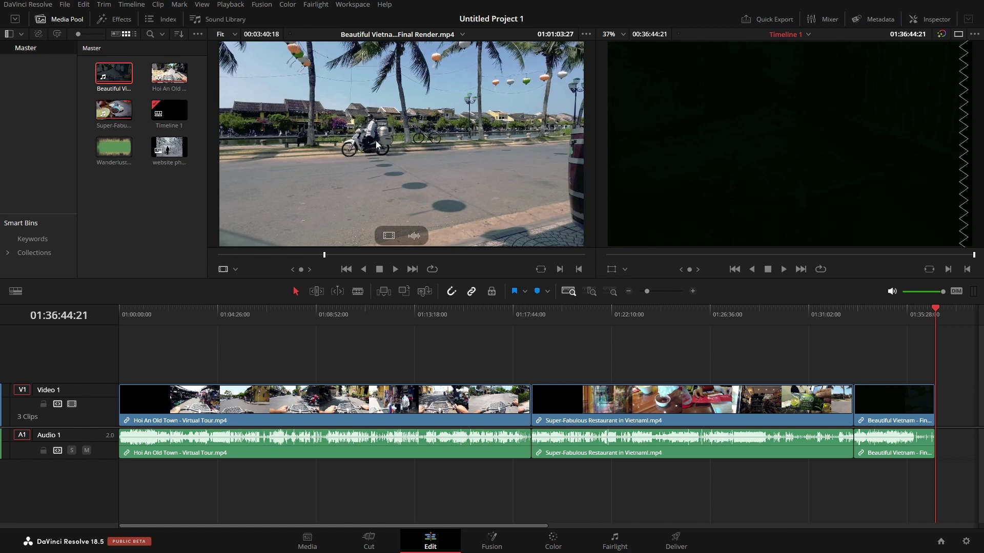
{"action": "left_click_drag", "start_coordinate": [388, 236], "coordinate": [459, 204]}
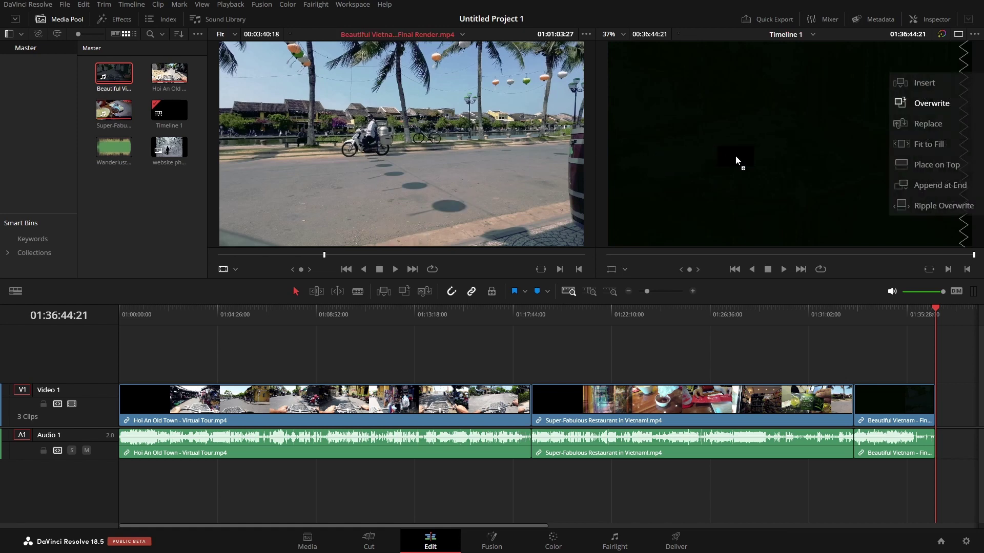
{"action": "left_click_drag", "start_coordinate": [737, 160], "coordinate": [410, 172]}
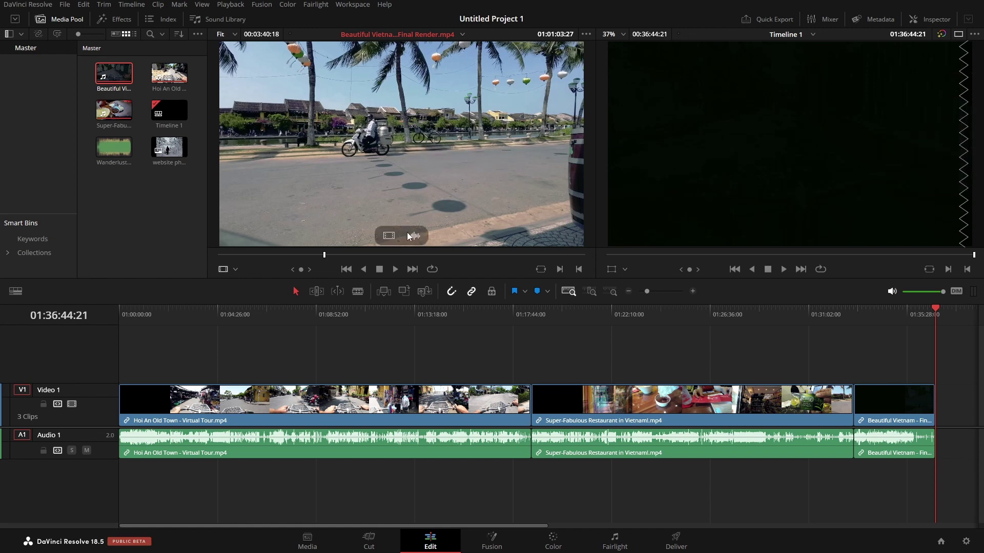
{"action": "left_click_drag", "start_coordinate": [413, 236], "coordinate": [942, 438]}
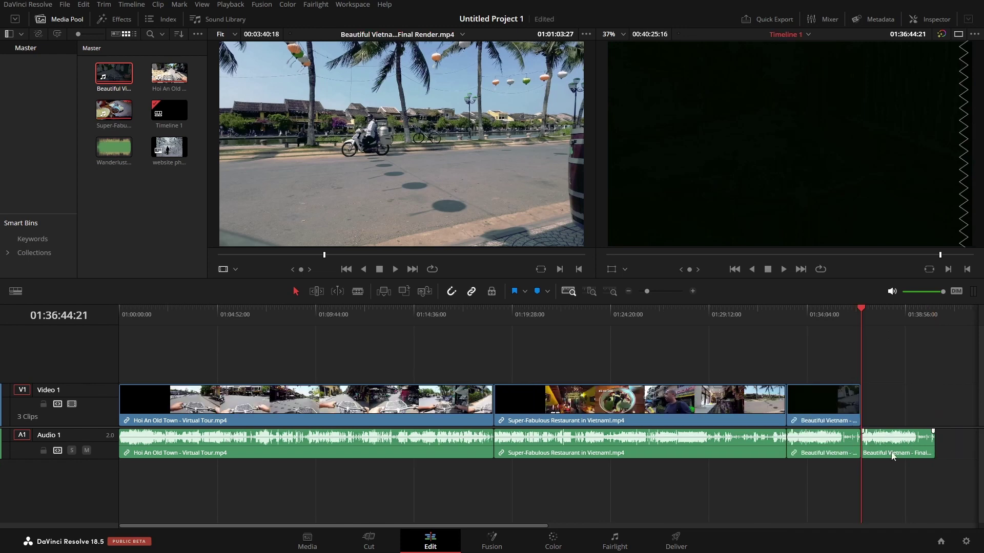
{"action": "key", "text": "ctrl+s"}
{"action": "left_click", "coordinate": [896, 443]}
{"action": "key", "text": "Delete"}
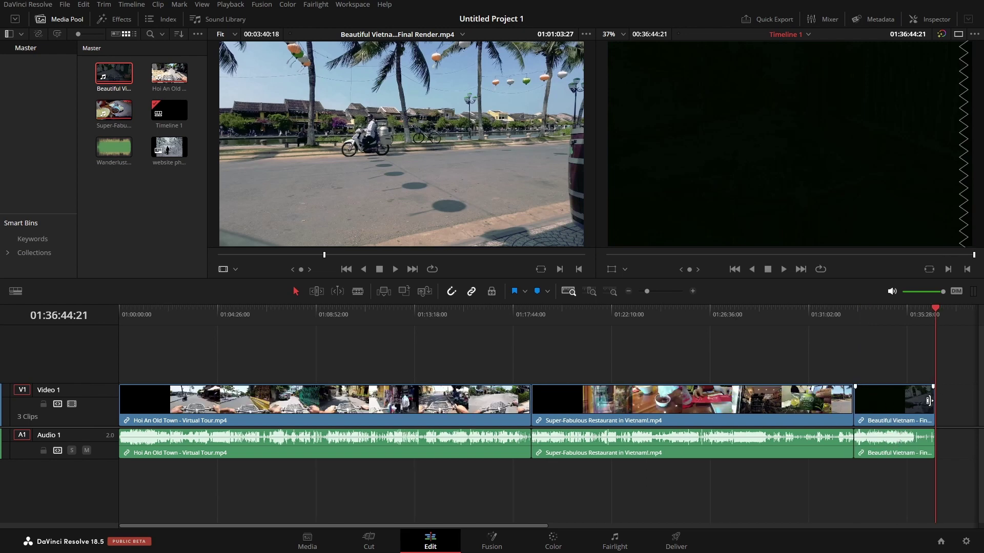
Shorten Beautiful Vietnam's end, then ripple-trim Hoi An's ending in Trim Edit Mode so later clips follow
{"action": "left_click_drag", "start_coordinate": [932, 400], "coordinate": [908, 408]}
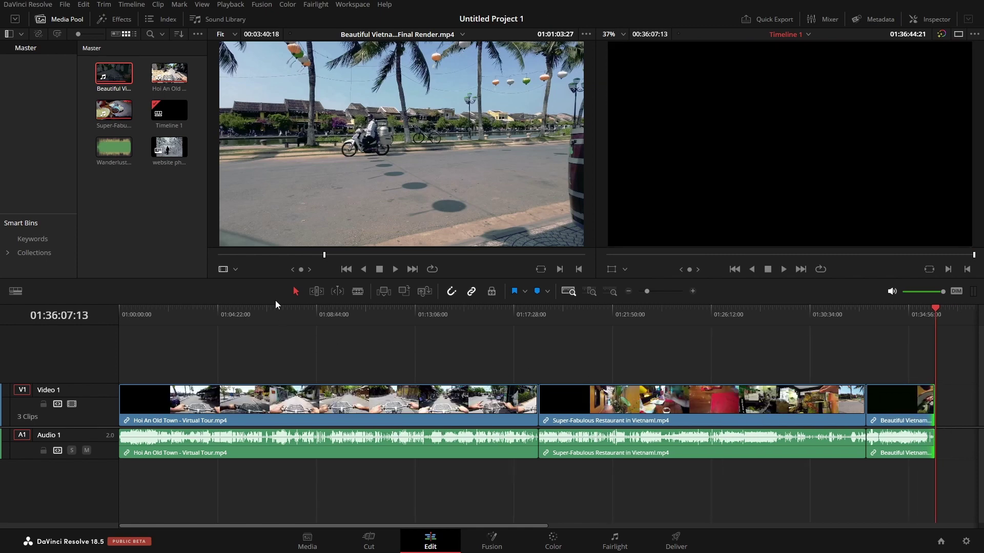
{"action": "left_click", "coordinate": [315, 291]}
{"action": "left_click_drag", "start_coordinate": [533, 408], "coordinate": [421, 406]}
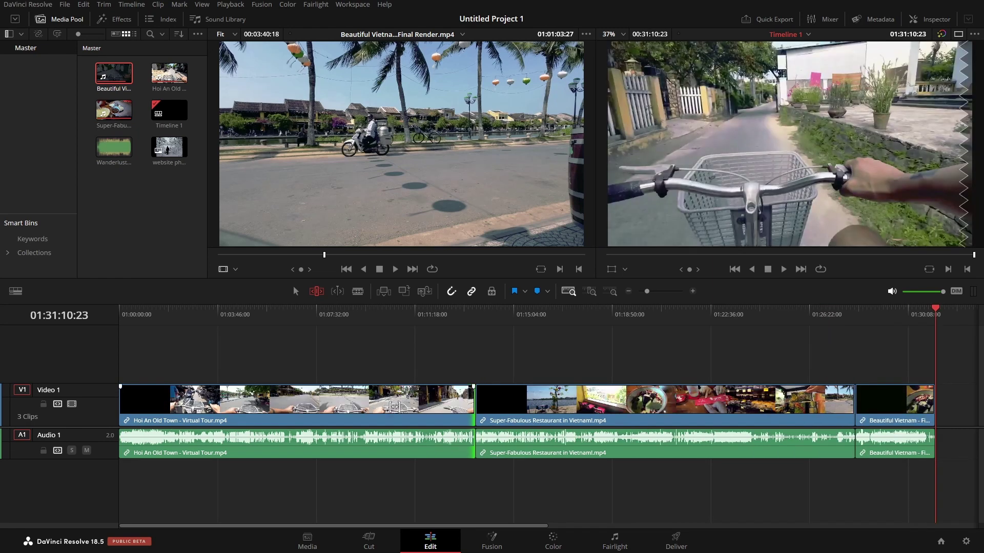
{"action": "left_click_drag", "start_coordinate": [469, 405], "coordinate": [564, 413]}
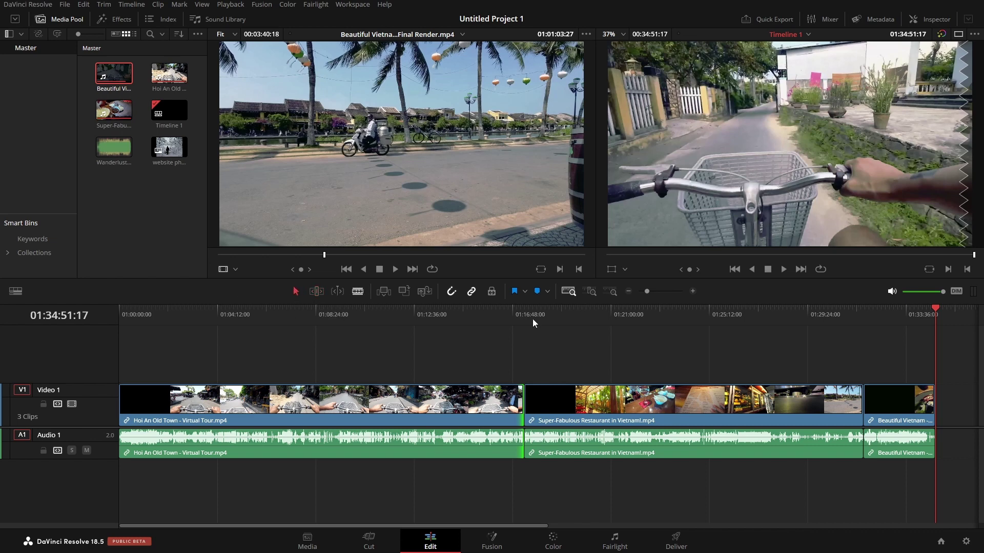
Select the Super-Fabulous Restaurant clip and show its video properties in the Inspector
{"action": "left_click", "coordinate": [684, 400]}
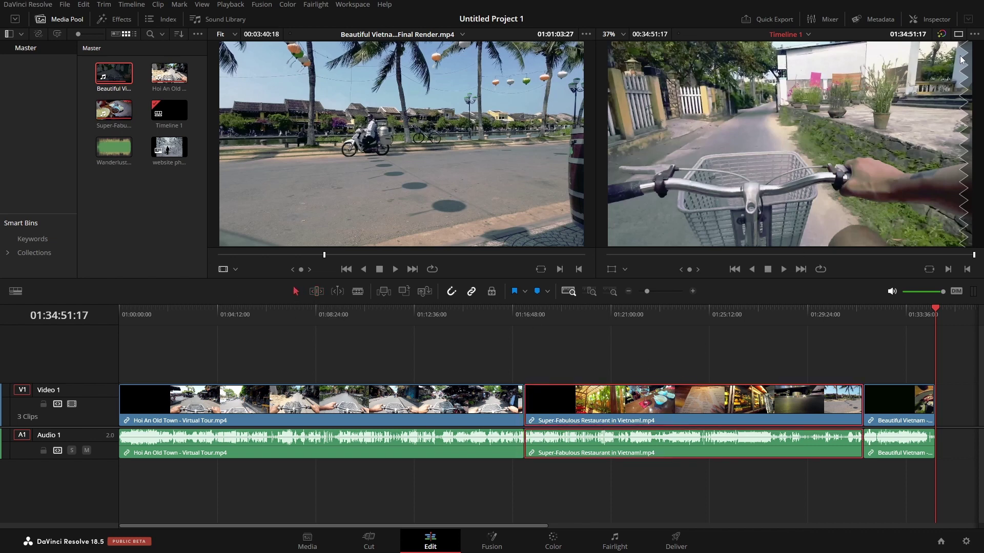
{"action": "left_click", "coordinate": [947, 21]}
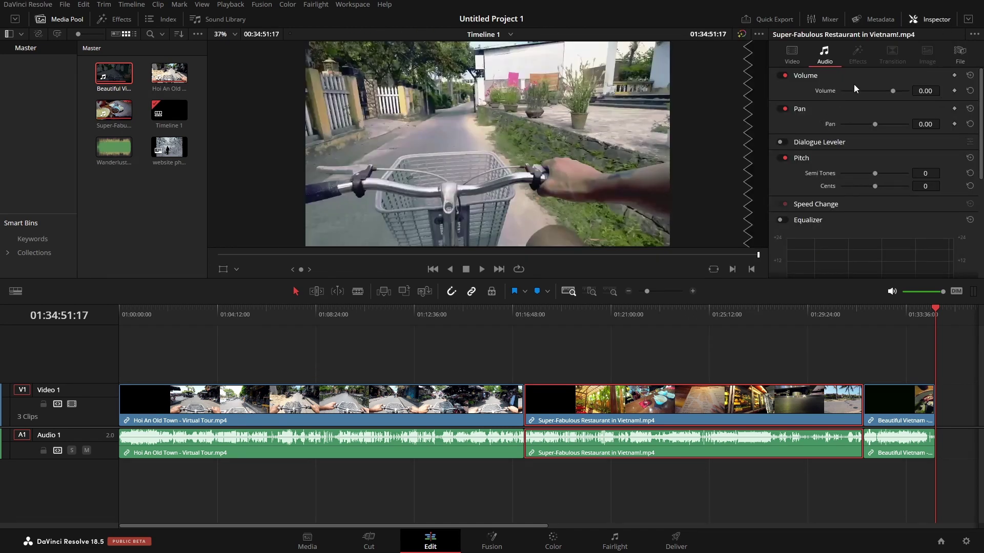
{"action": "scroll", "coordinate": [981, 95], "scroll_direction": "down", "scroll_amount": 5}
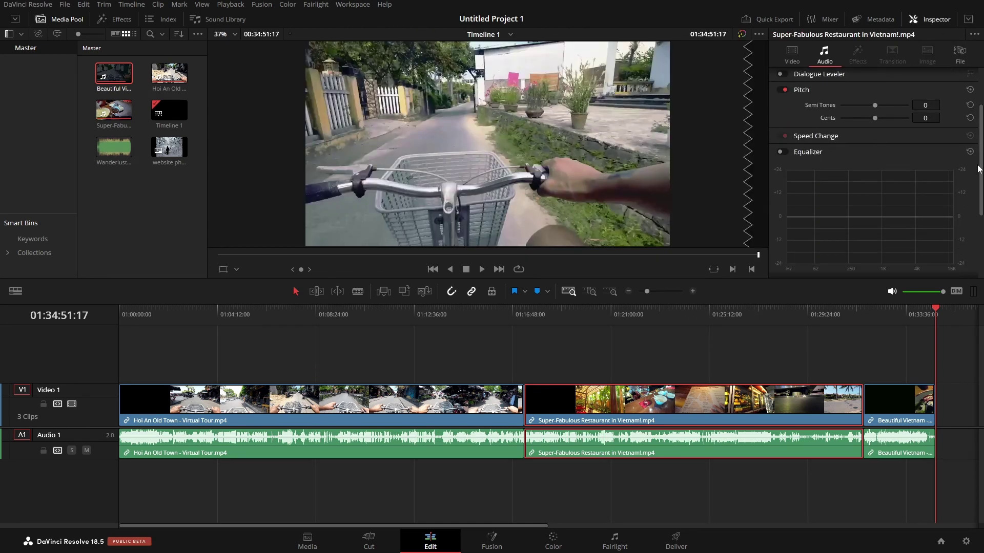
{"action": "scroll", "coordinate": [982, 95], "scroll_direction": "up", "scroll_amount": 6}
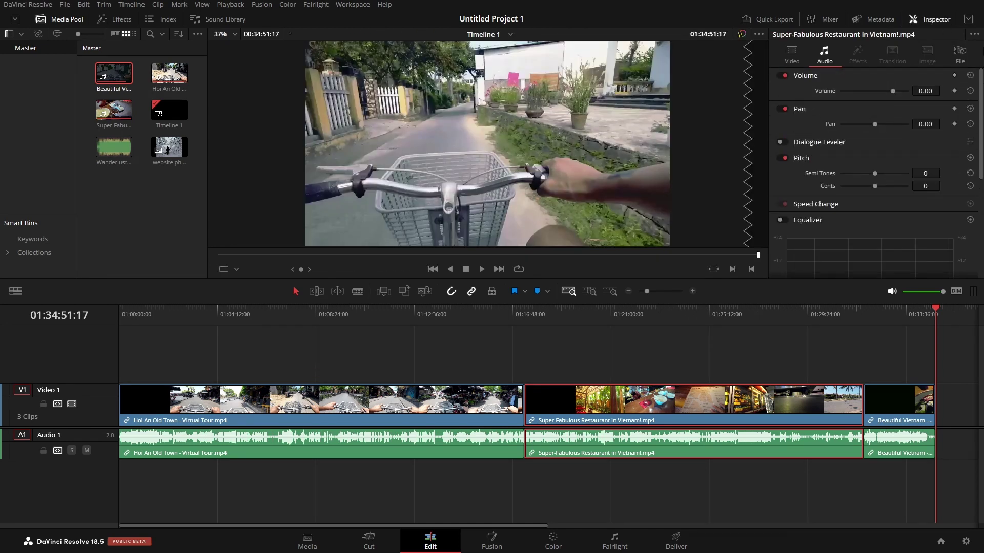
{"action": "left_click", "coordinate": [793, 56]}
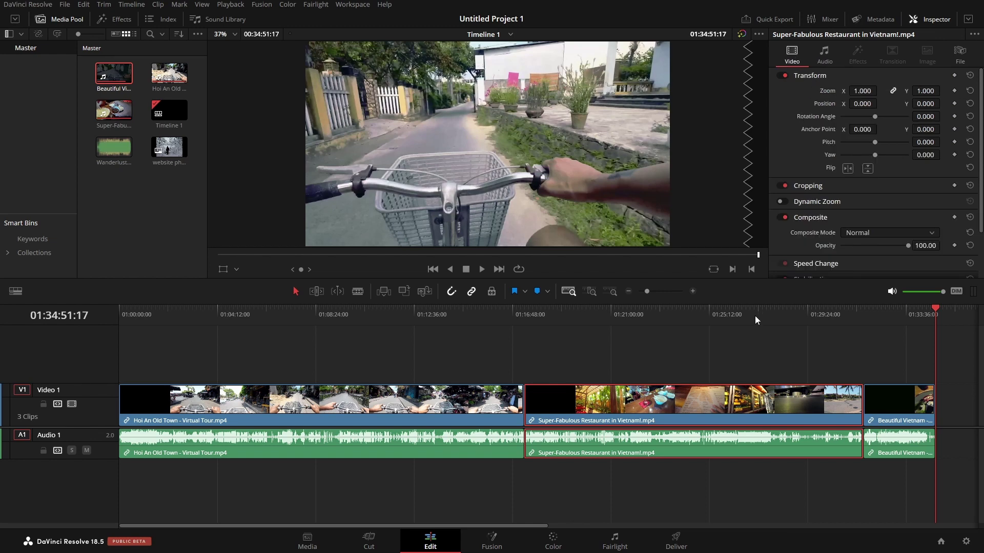
Try a larger Zoom on the restaurant clip, then reset Zoom to 1.000 and save
{"action": "left_click", "coordinate": [694, 312]}
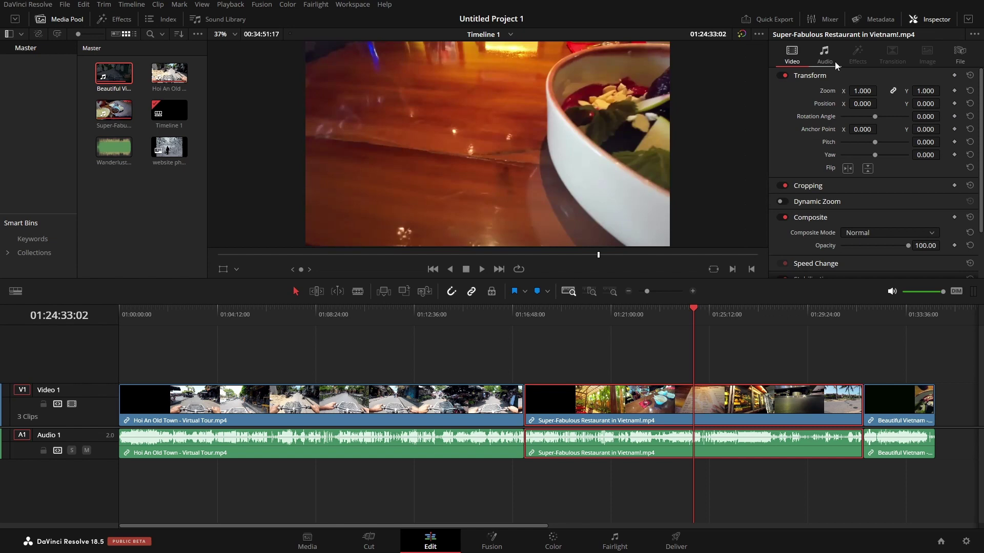
{"action": "left_click", "coordinate": [725, 318]}
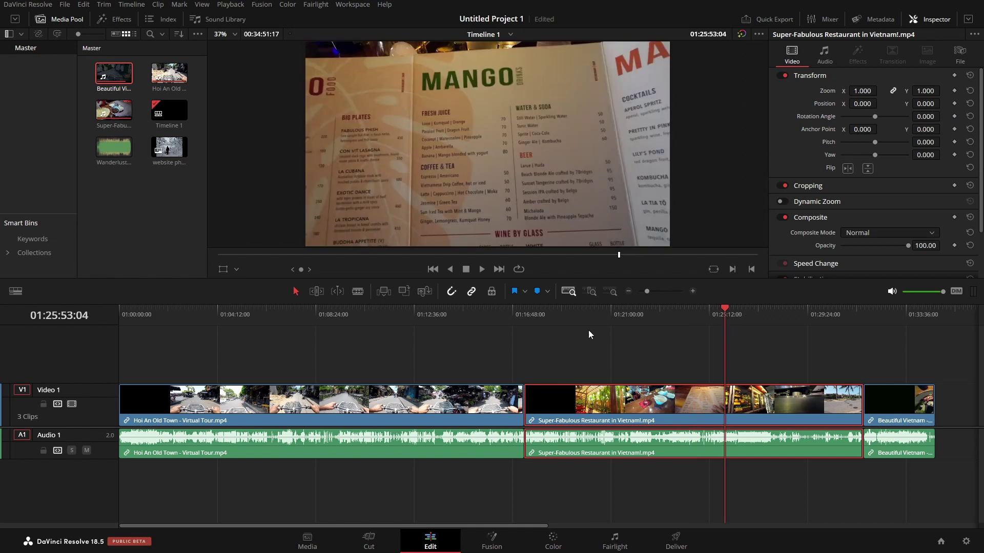
{"action": "left_click", "coordinate": [590, 311]}
{"action": "left_click", "coordinate": [613, 314]}
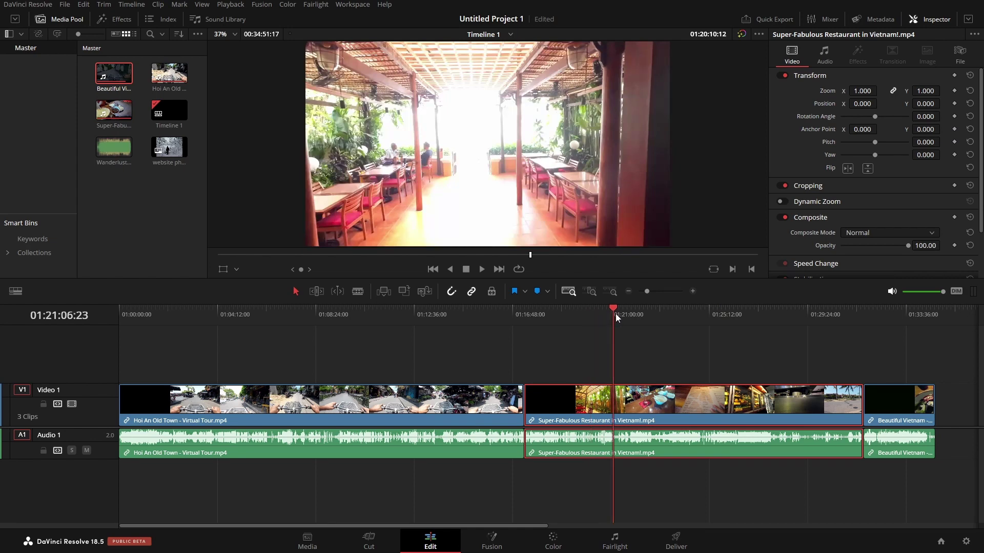
{"action": "left_click_drag", "start_coordinate": [862, 91], "coordinate": [821, 97]}
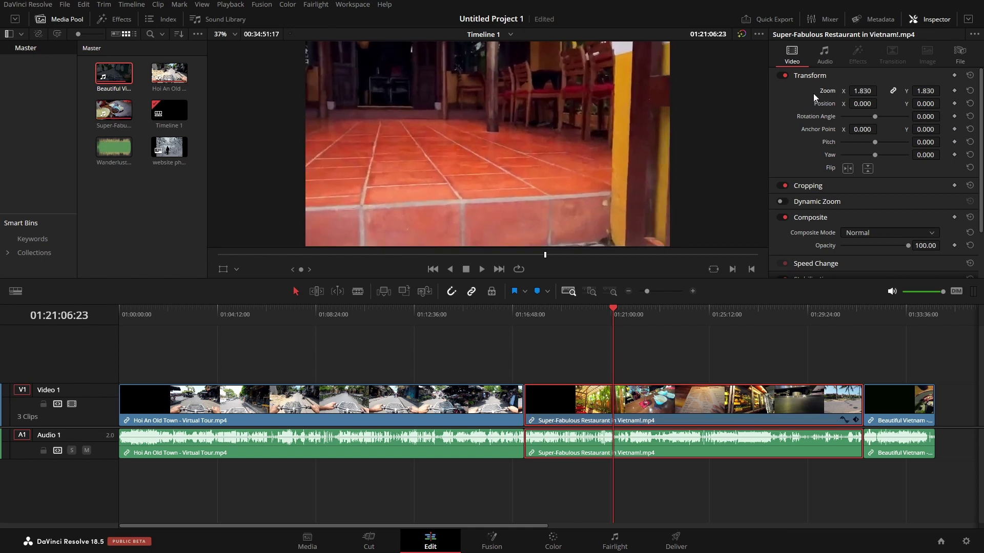
{"action": "key", "text": "ctrl+s"}
{"action": "left_click", "coordinate": [970, 91]}
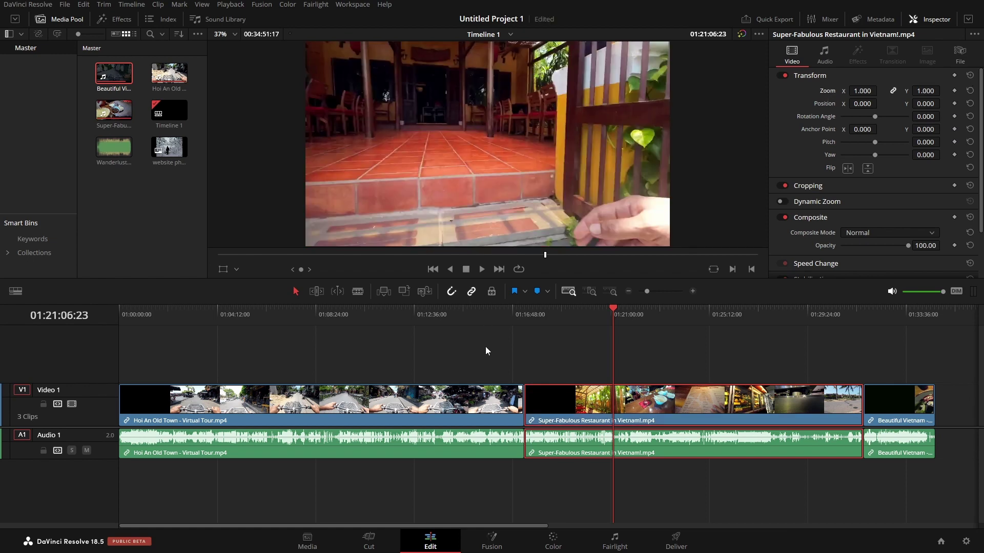
{"action": "key", "text": "ctrl+s"}
Show the restaurant clip's audio settings, with Volume and Pan at 0.00
{"action": "left_click", "coordinate": [821, 53]}
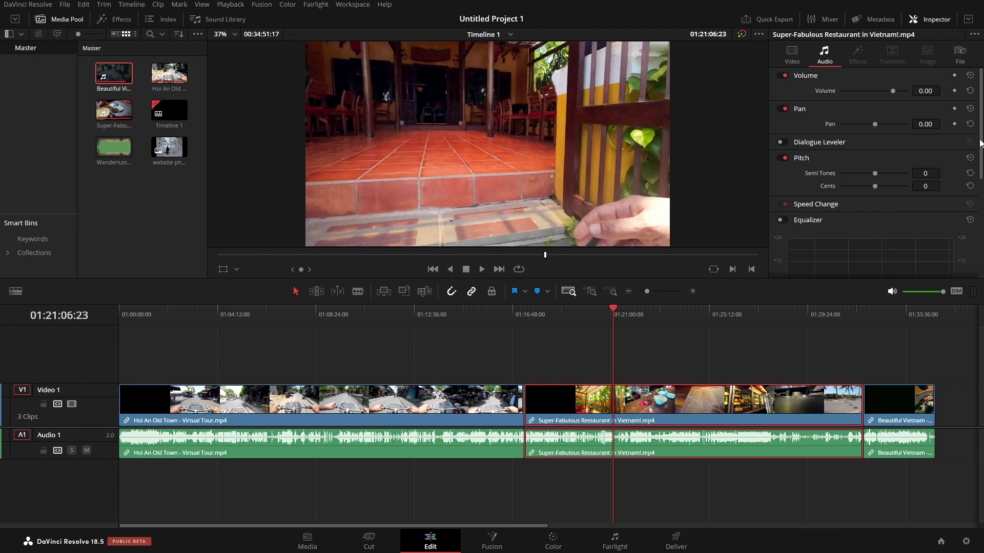
{"action": "scroll", "coordinate": [848, 196], "scroll_direction": "down", "scroll_amount": 4}
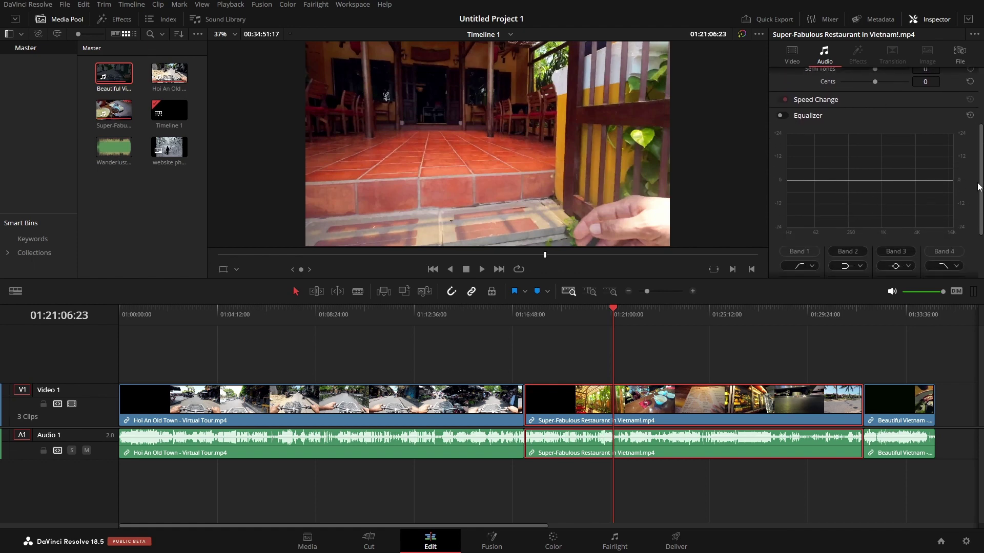
{"action": "scroll", "coordinate": [922, 182], "scroll_direction": "up", "scroll_amount": 3}
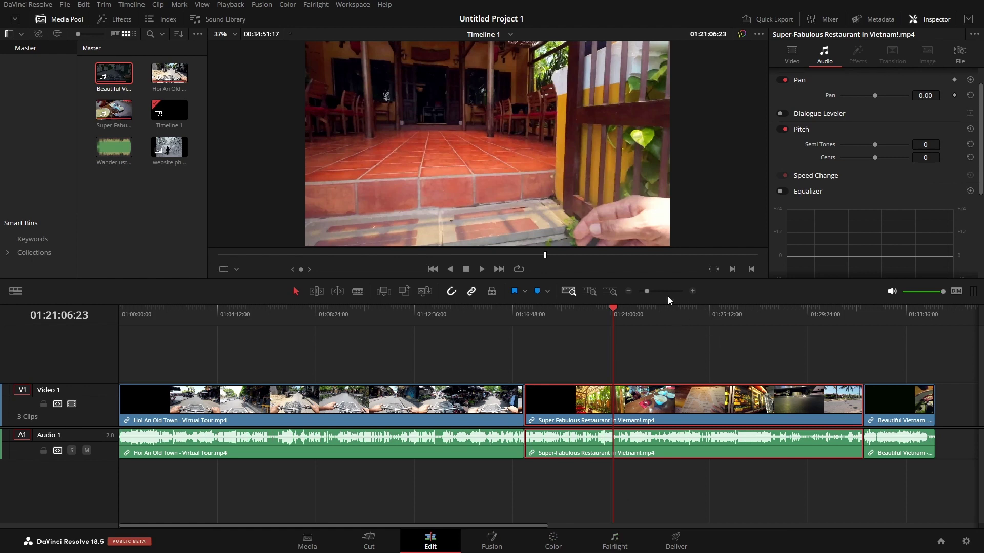
Split the restaurant clip at three playhead positions, the last at 01:28:50:10
{"action": "left_click", "coordinate": [683, 314]}
{"action": "left_click", "coordinate": [637, 313]}
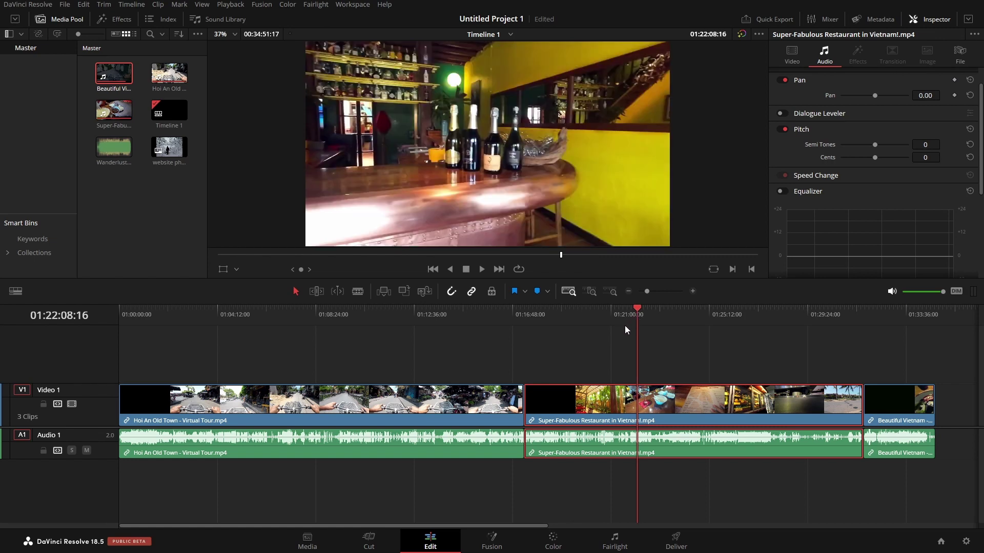
{"action": "key", "text": "ctrl+b"}
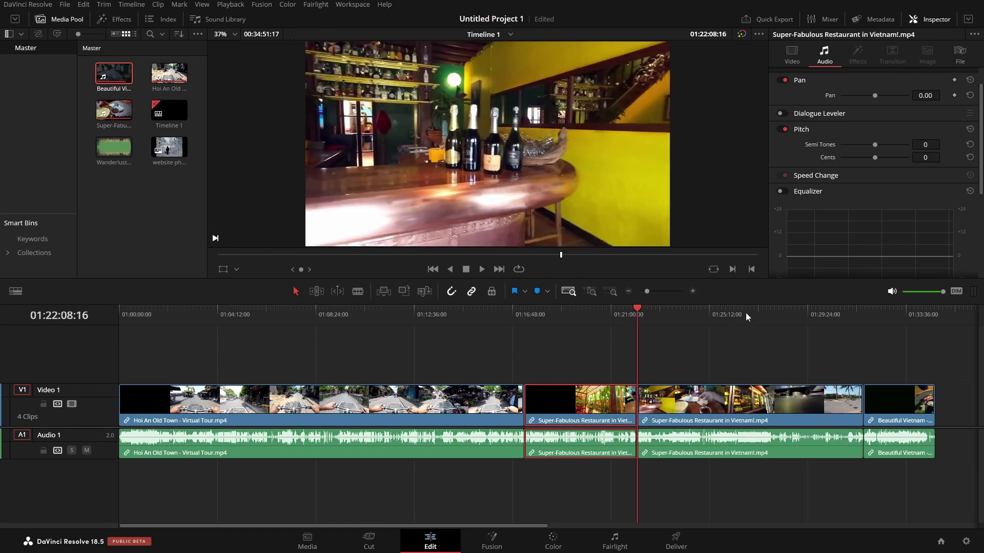
{"action": "left_click", "coordinate": [746, 314]}
{"action": "key", "text": "ctrl+b"}
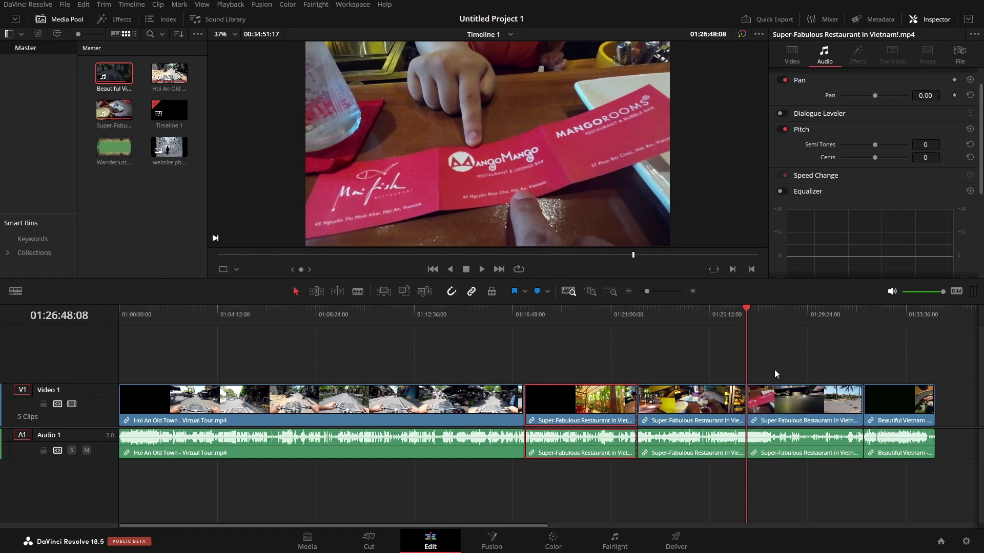
{"action": "left_click", "coordinate": [794, 313]}
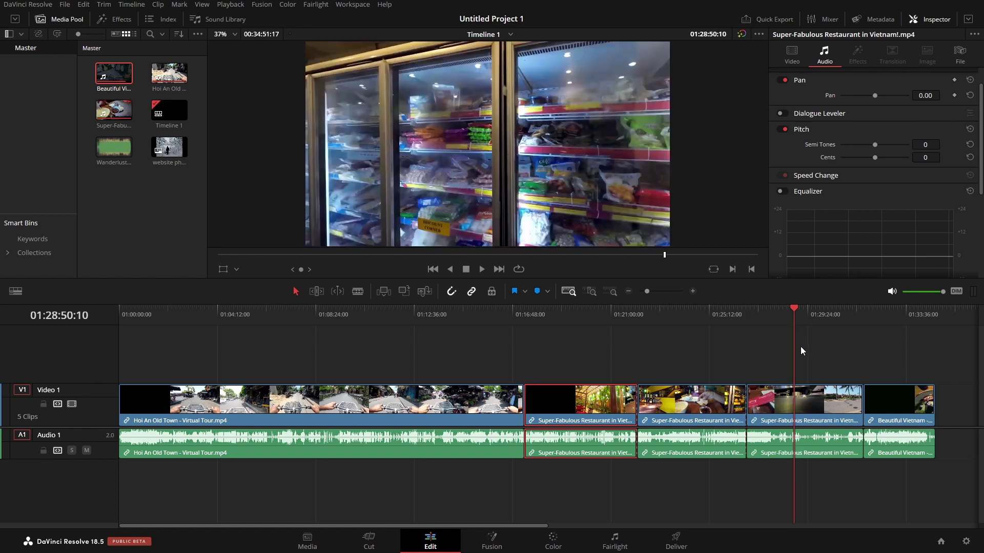
{"action": "key", "text": "ctrl+b"}
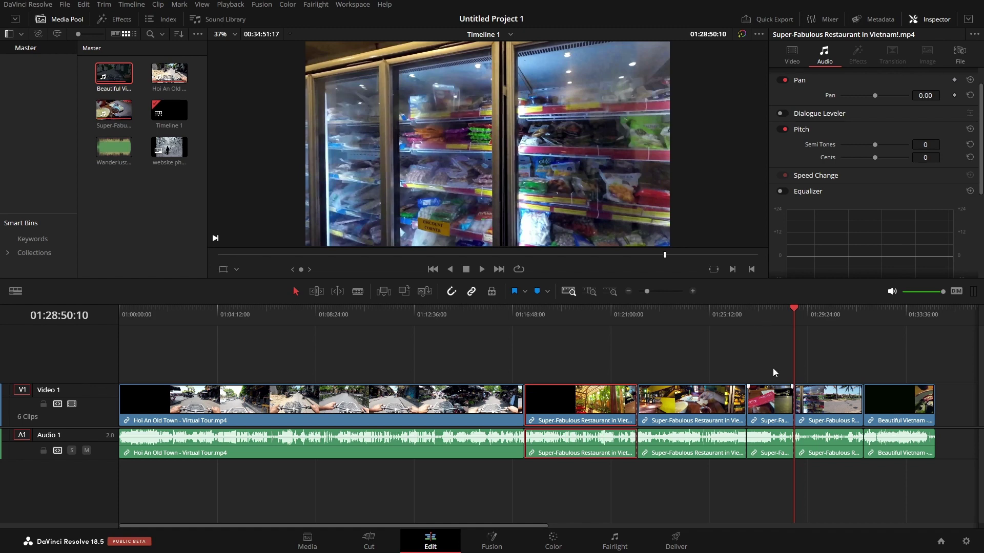
Delete the short restaurant section, ripple-delete the gap it left, and save
{"action": "left_click", "coordinate": [770, 402]}
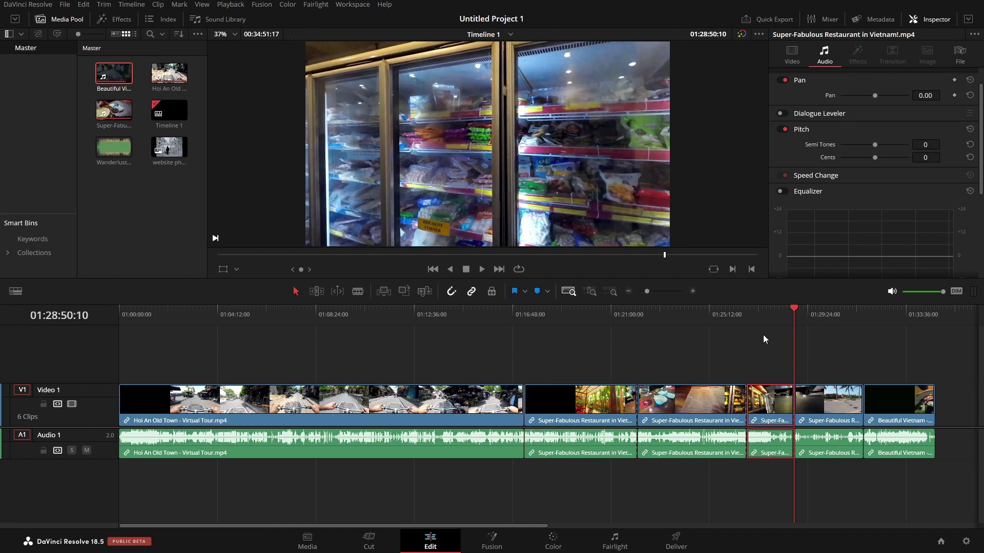
{"action": "key", "text": "Delete"}
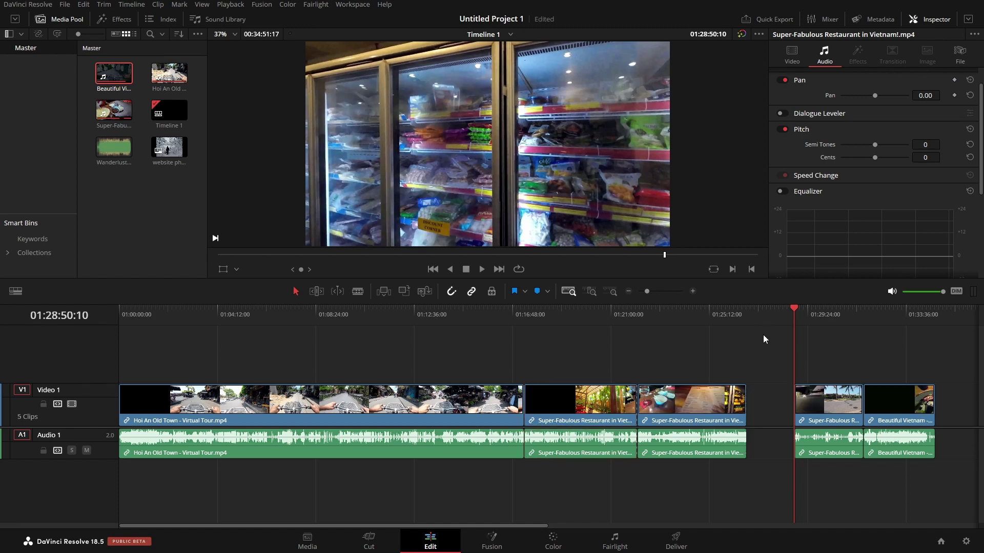
{"action": "key", "text": "ctrl+s"}
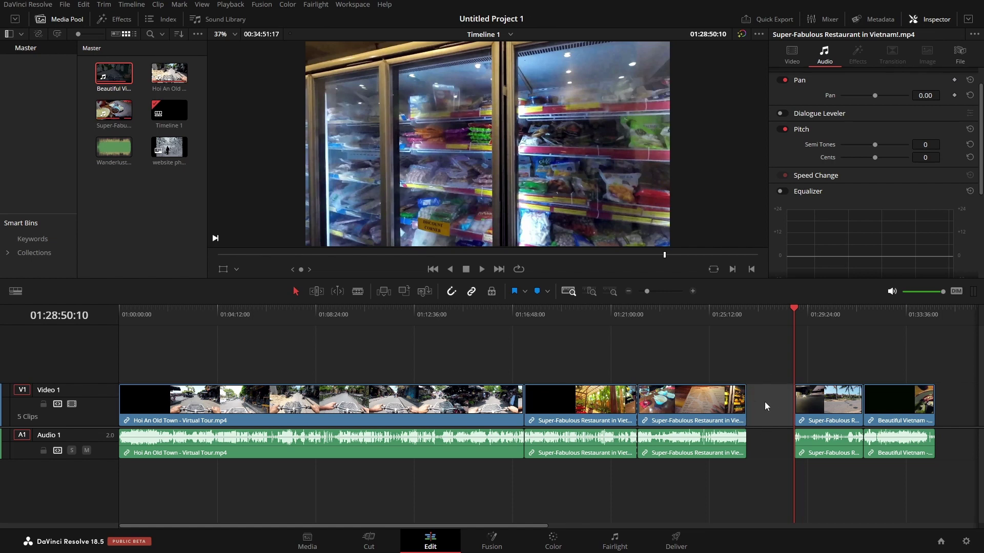
{"action": "key", "text": "Delete"}
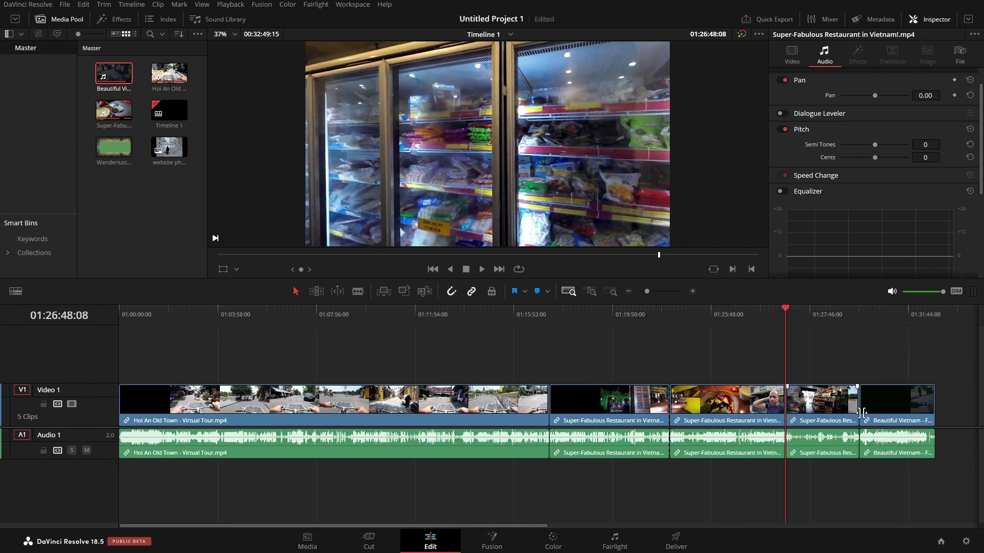
{"action": "key", "text": "ctrl+s"}
Disable snapping and nudge Beautiful Vietnam so it sits right after the last restaurant piece
{"action": "mouse_move", "coordinate": [885, 408]}
{"action": "left_mouse_down"}
{"action": "mouse_move", "coordinate": [918, 408]}
{"action": "mouse_move", "coordinate": [834, 409]}
{"action": "mouse_move", "coordinate": [871, 408]}
{"action": "left_mouse_up"}
{"action": "left_click", "coordinate": [865, 407]}
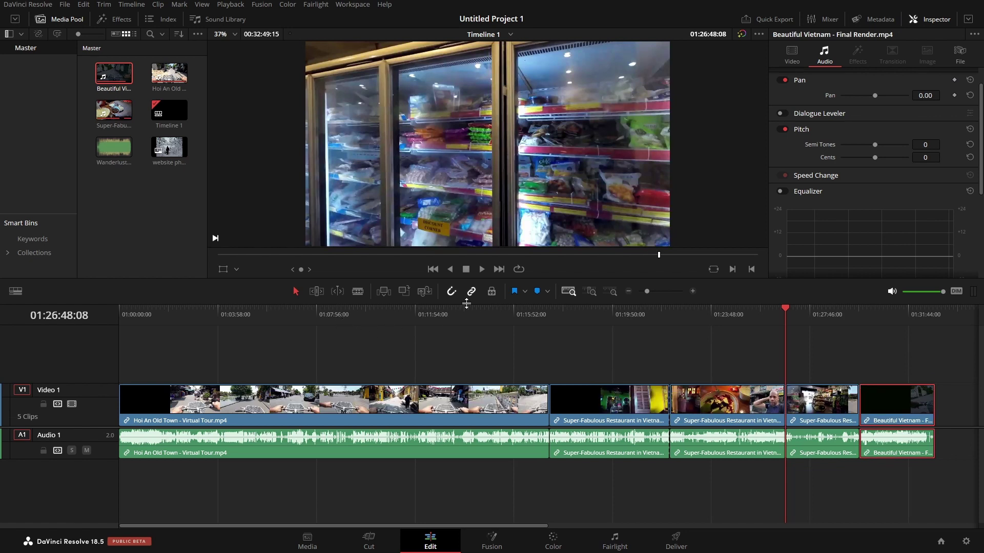
{"action": "left_click", "coordinate": [451, 291]}
{"action": "mouse_move", "coordinate": [880, 404]}
{"action": "left_mouse_down"}
{"action": "mouse_move", "coordinate": [901, 407]}
{"action": "mouse_move", "coordinate": [861, 402]}
{"action": "left_mouse_up"}
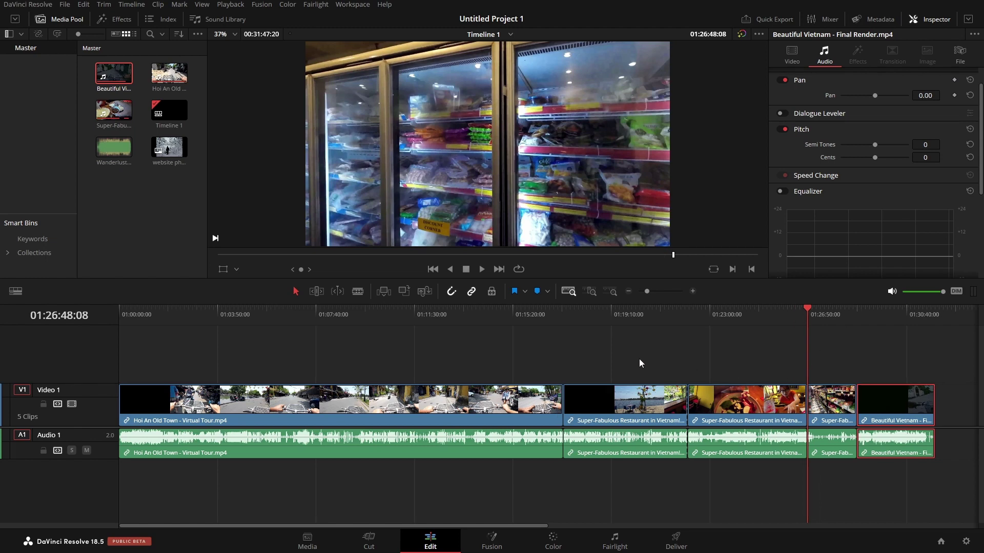
Unlink the Hoi An video from its audio, trim the audio tail, then undo that trim
{"action": "left_click", "coordinate": [476, 406]}
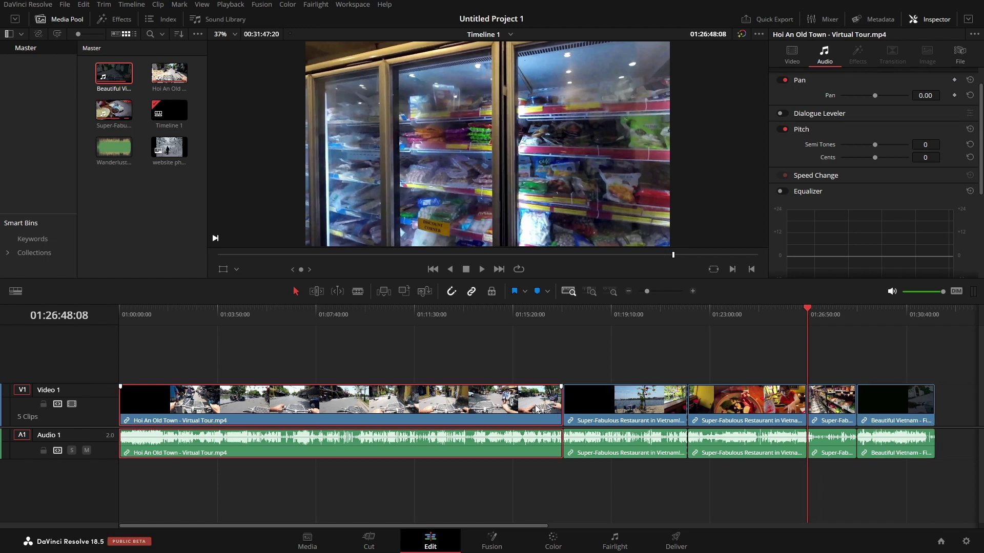
{"action": "mouse_move", "coordinate": [556, 403]}
{"action": "left_mouse_down"}
{"action": "mouse_move", "coordinate": [497, 404]}
{"action": "mouse_move", "coordinate": [562, 405]}
{"action": "left_mouse_up"}
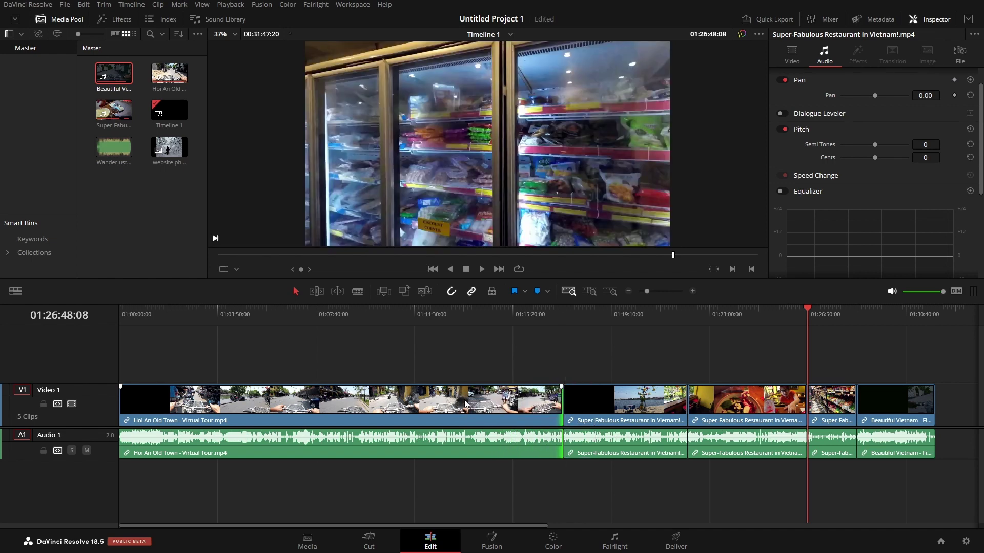
{"action": "left_click", "coordinate": [496, 413]}
{"action": "right_click", "coordinate": [524, 411]}
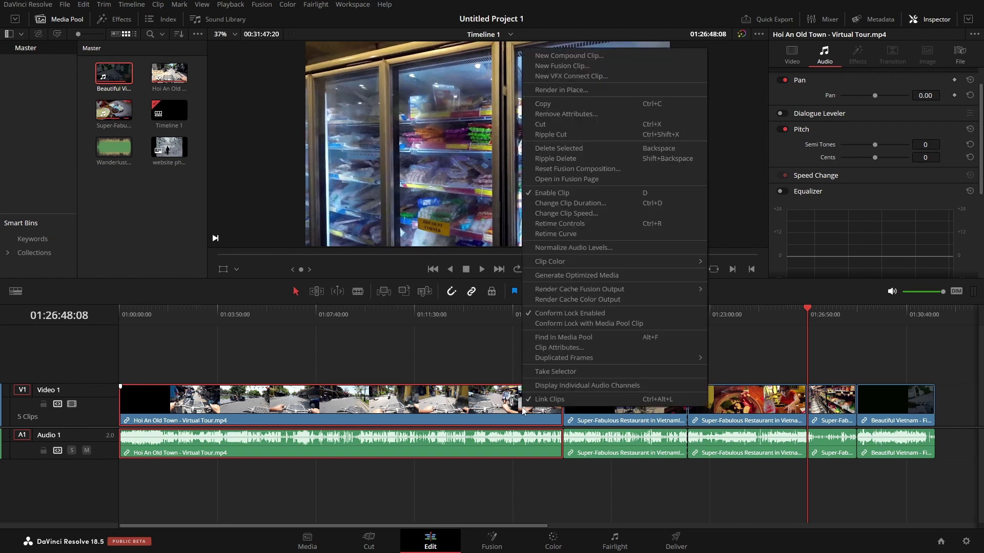
{"action": "left_click", "coordinate": [549, 399]}
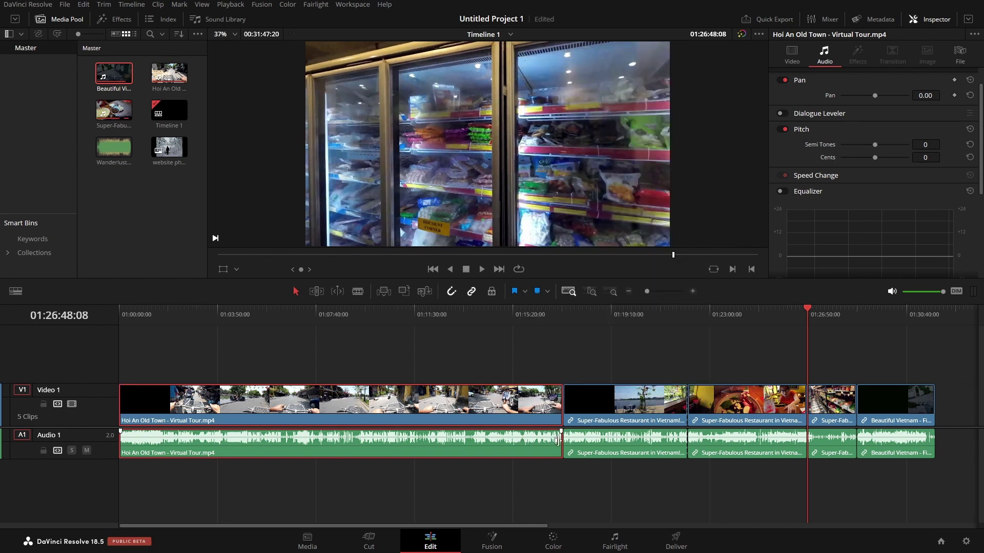
{"action": "left_click_drag", "start_coordinate": [557, 440], "coordinate": [465, 439]}
{"action": "left_click", "coordinate": [543, 411]}
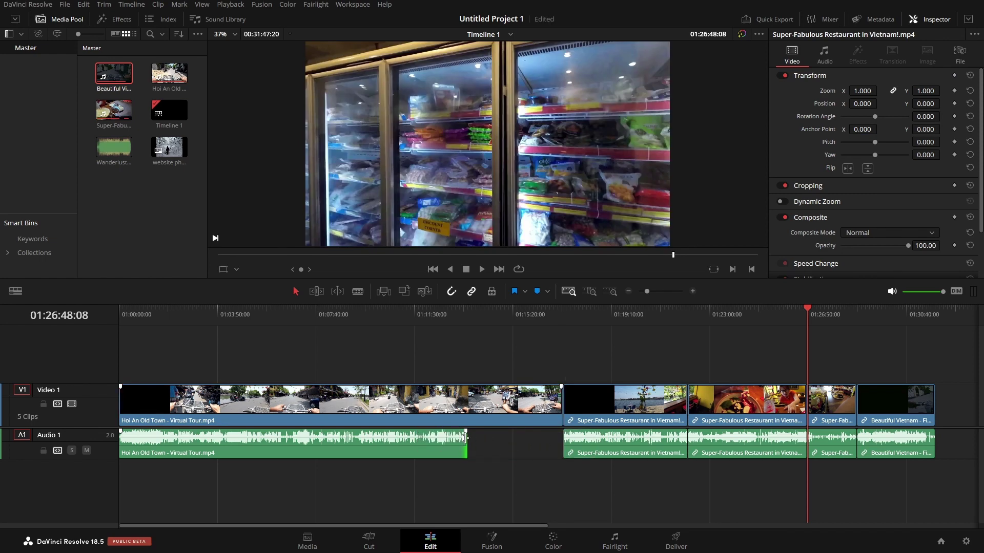
{"action": "key", "text": "ctrl+z"}
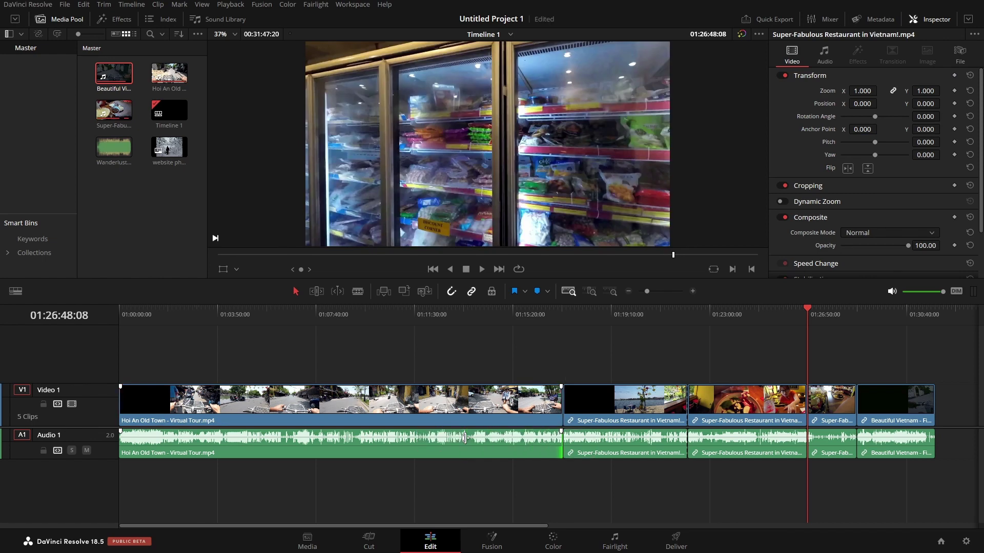
Select both the Hoi An video and audio and link them together again
{"action": "left_click", "coordinate": [346, 405]}
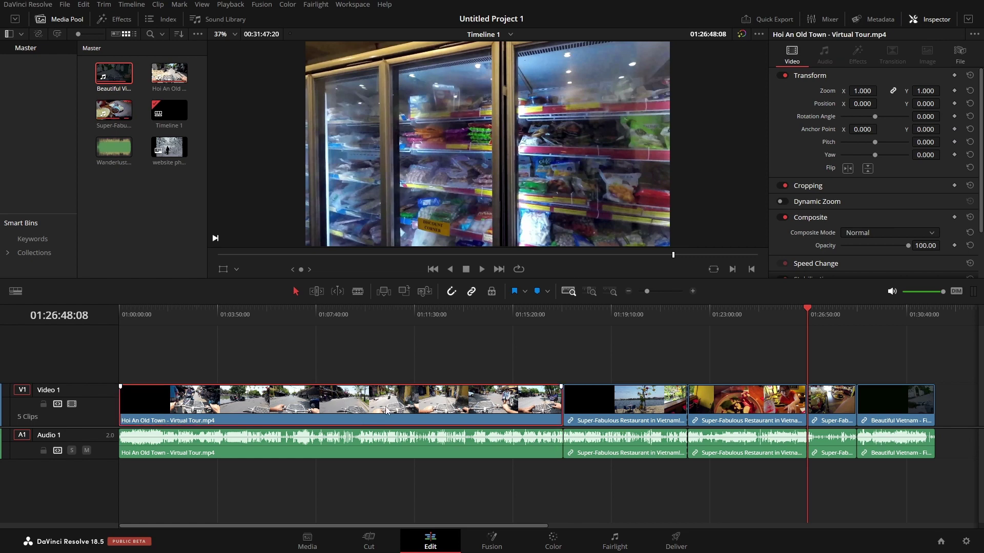
{"action": "left_click", "coordinate": [456, 448]}
{"action": "right_click", "coordinate": [458, 448]}
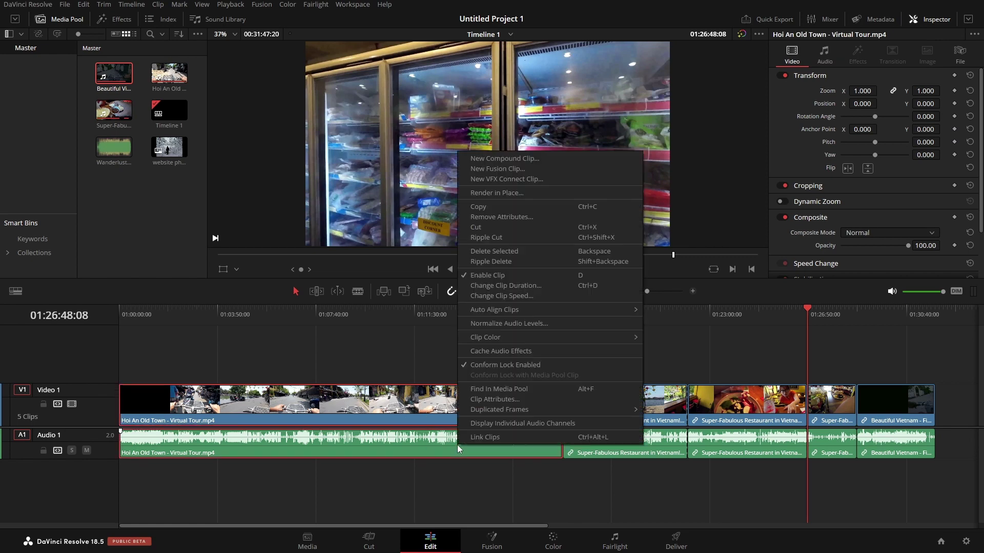
{"action": "left_click", "coordinate": [481, 437]}
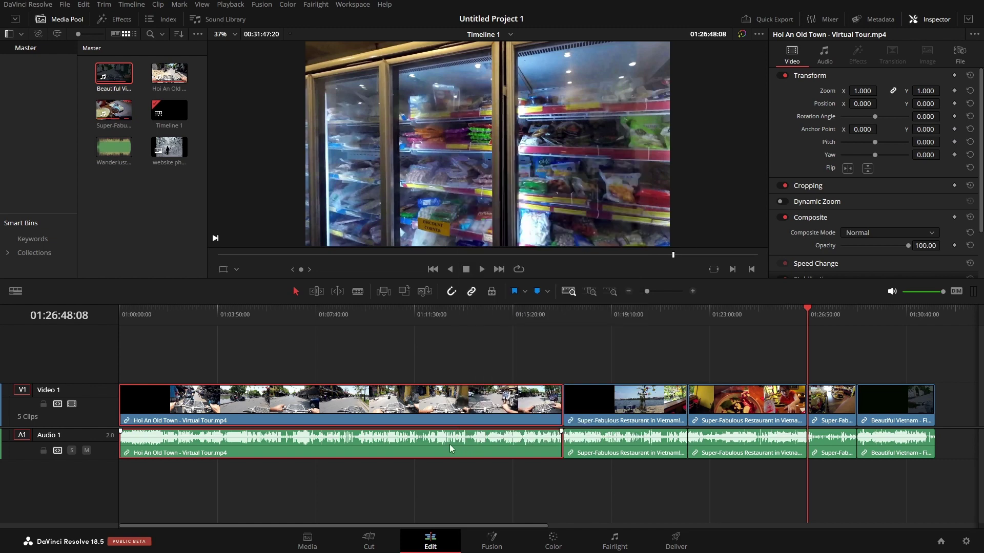
Park the playhead at 01:24:04:05 and enable the viewer's Transform overlay
{"action": "left_click", "coordinate": [727, 313]}
{"action": "left_click", "coordinate": [737, 315]}
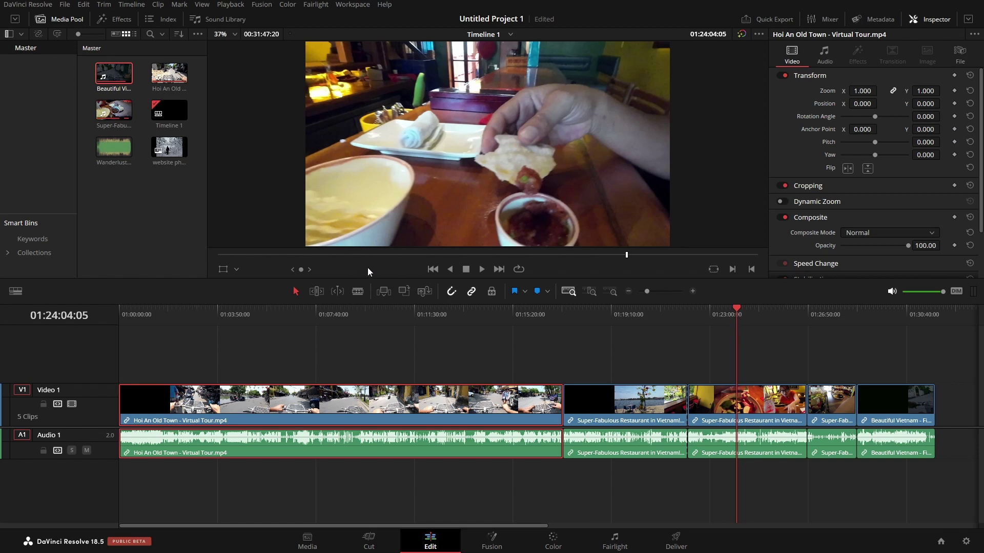
{"action": "left_click", "coordinate": [222, 270]}
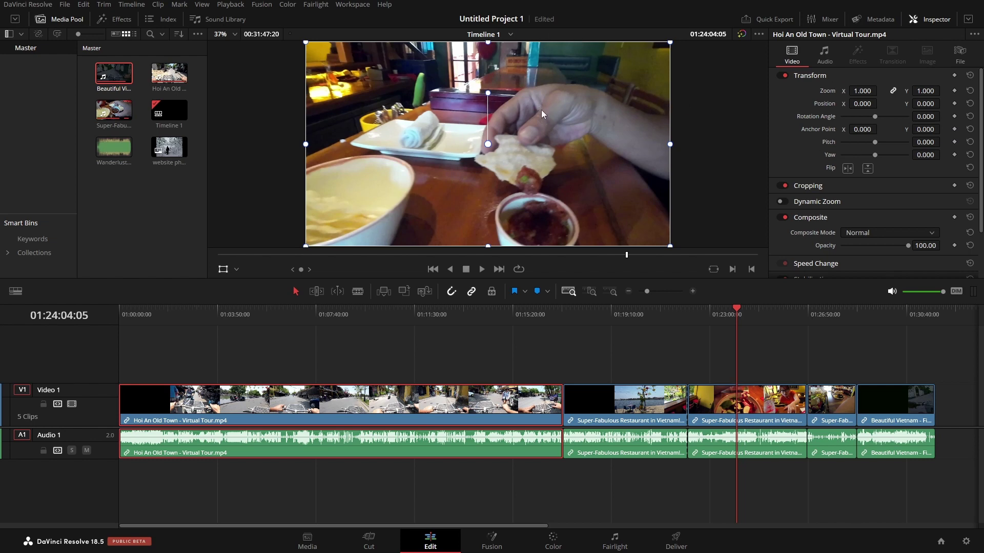
Scale the Hoi An clip up with a transform handle, then reset its Zoom to 1.000
{"action": "scroll", "coordinate": [540, 112], "scroll_direction": "down", "scroll_amount": 3}
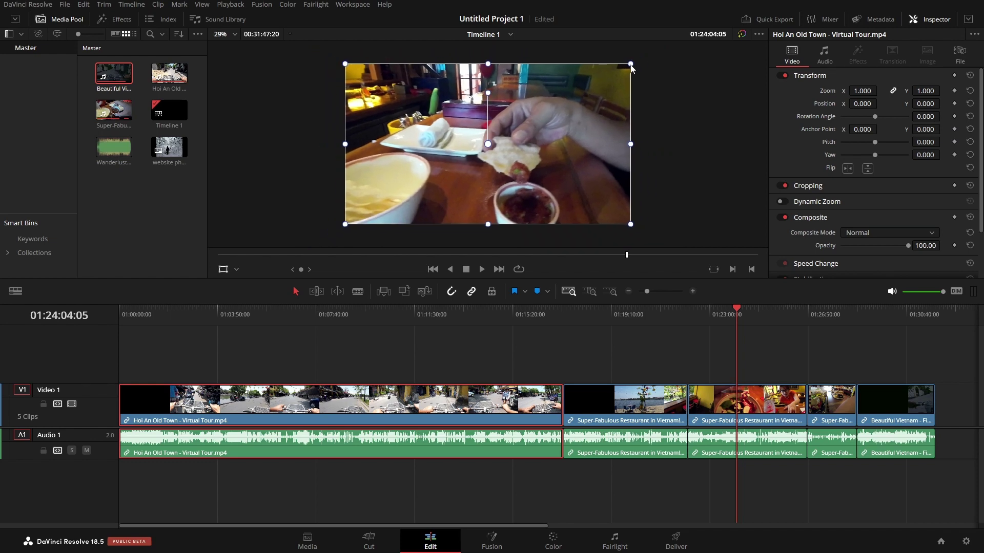
{"action": "mouse_move", "coordinate": [631, 65]}
{"action": "left_mouse_down"}
{"action": "mouse_move", "coordinate": [680, 39]}
{"action": "mouse_move", "coordinate": [588, 81]}
{"action": "mouse_move", "coordinate": [622, 68]}
{"action": "left_mouse_up"}
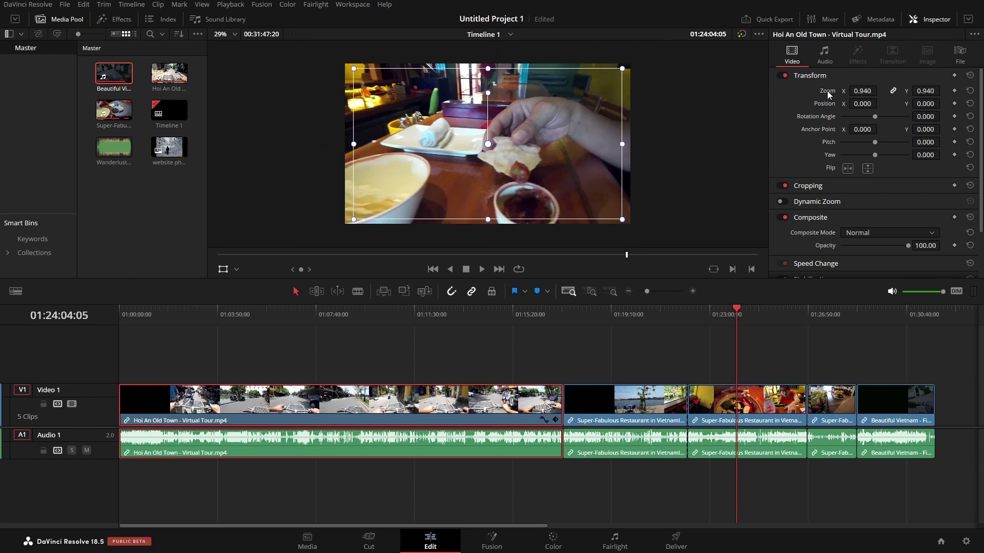
{"action": "double_click", "coordinate": [828, 91]}
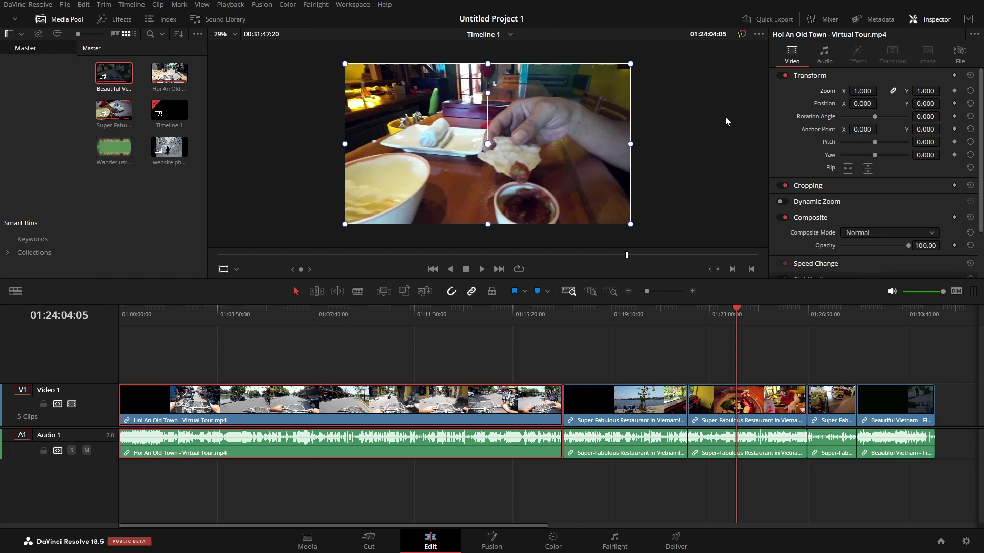
Preview the Crop, Dynamic Zoom and Transform viewer overlays, then turn the overlay off
{"action": "left_click", "coordinate": [236, 270]}
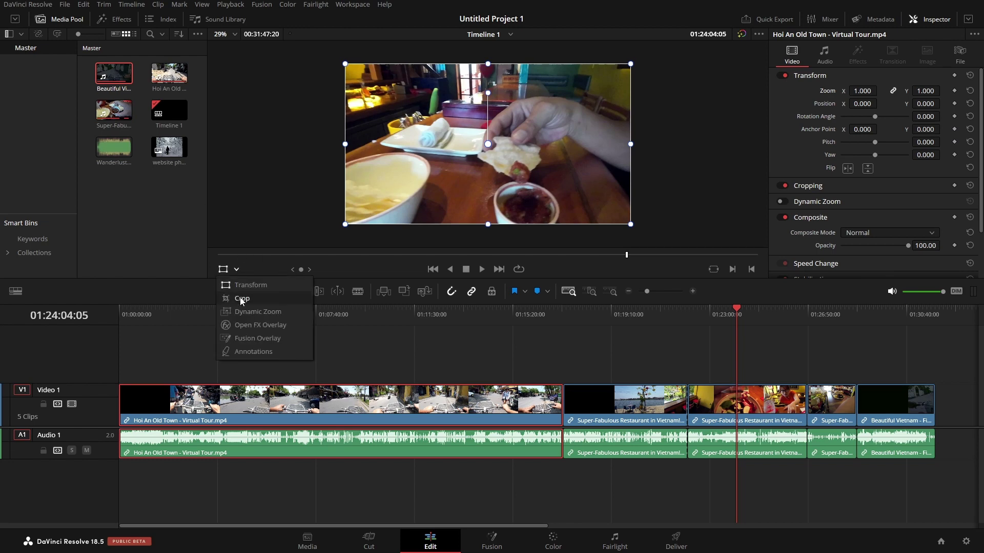
{"action": "left_click", "coordinate": [242, 299]}
{"action": "left_click", "coordinate": [237, 269]}
{"action": "left_click", "coordinate": [256, 312]}
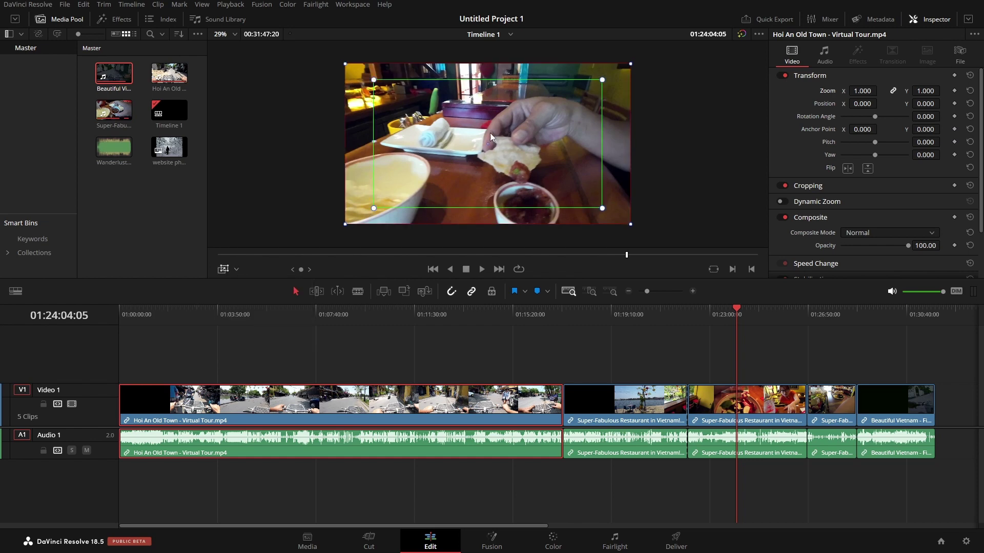
{"action": "left_click", "coordinate": [237, 270]}
{"action": "left_click", "coordinate": [255, 286]}
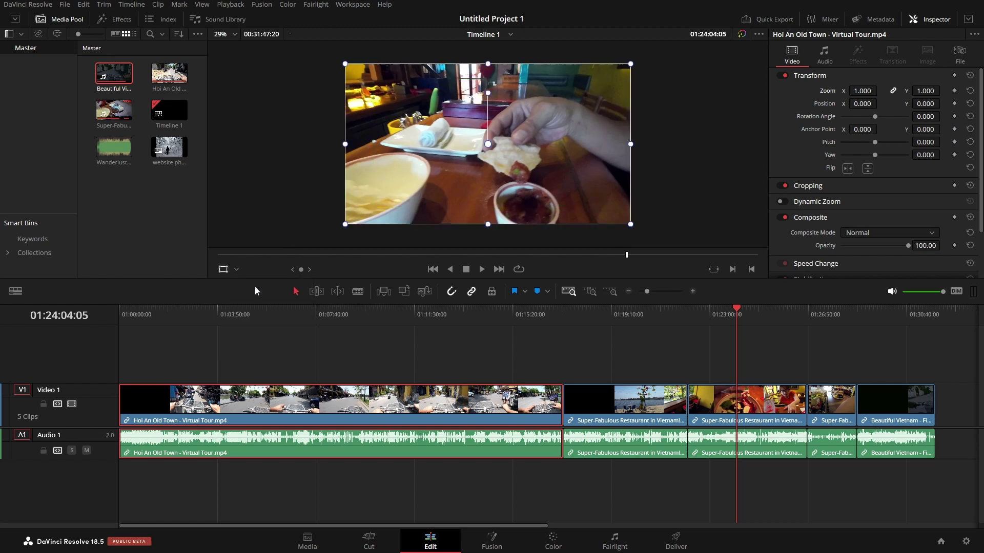
{"action": "left_click", "coordinate": [223, 269]}
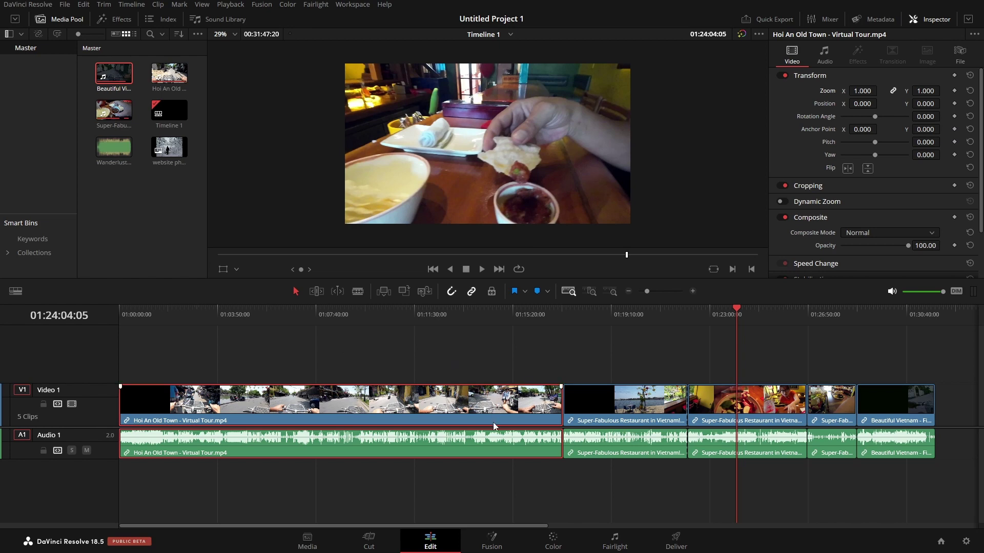
Bring the timeline back to its start and make the Audio 1 track taller
{"action": "scroll", "coordinate": [416, 423], "scroll_direction": "down", "scroll_amount": 5}
{"action": "scroll", "coordinate": [160, 424], "scroll_direction": "up", "scroll_amount": 6}
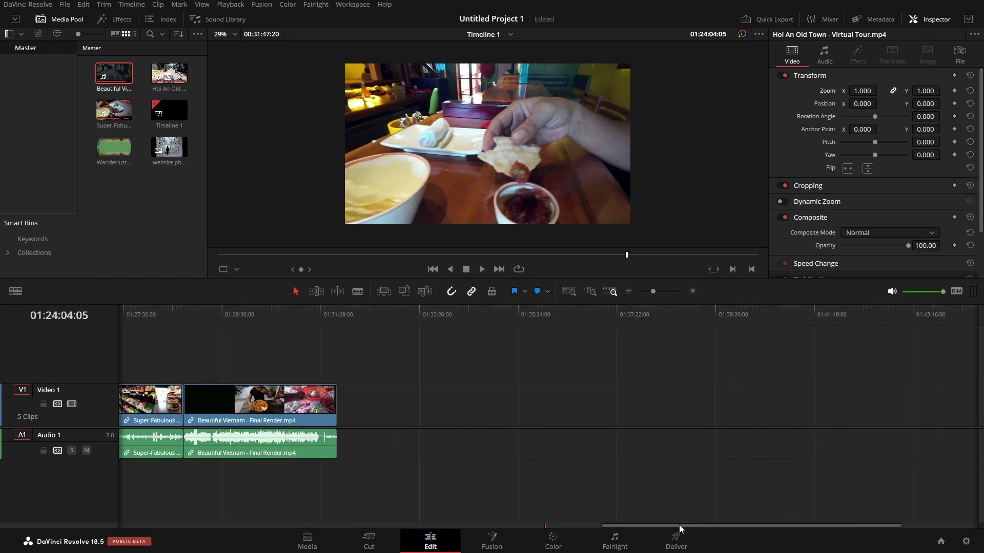
{"action": "left_click_drag", "start_coordinate": [678, 526], "coordinate": [149, 511]}
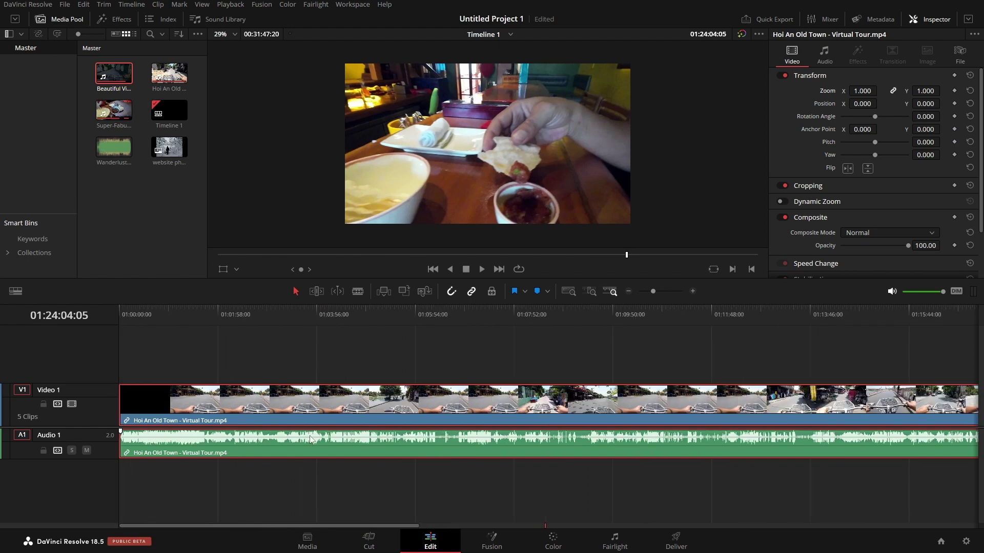
{"action": "scroll", "coordinate": [353, 410], "scroll_direction": "up", "scroll_amount": 2}
{"action": "scroll", "coordinate": [353, 410], "scroll_direction": "up", "scroll_amount": 2}
{"action": "scroll", "coordinate": [353, 397], "scroll_direction": "down", "scroll_amount": 2}
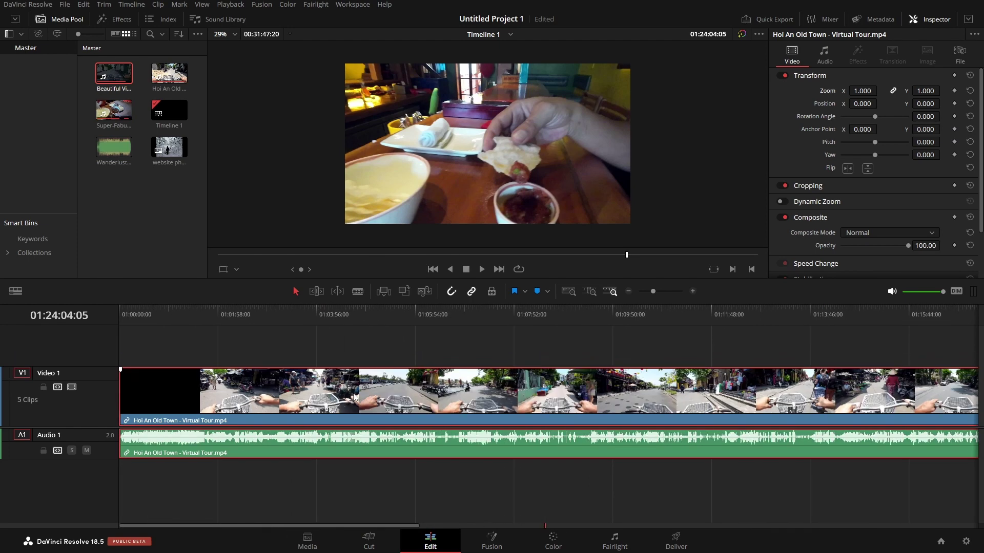
{"action": "scroll", "coordinate": [375, 449], "scroll_direction": "up", "scroll_amount": 4}
{"action": "scroll", "coordinate": [375, 448], "scroll_direction": "down", "scroll_amount": 2}
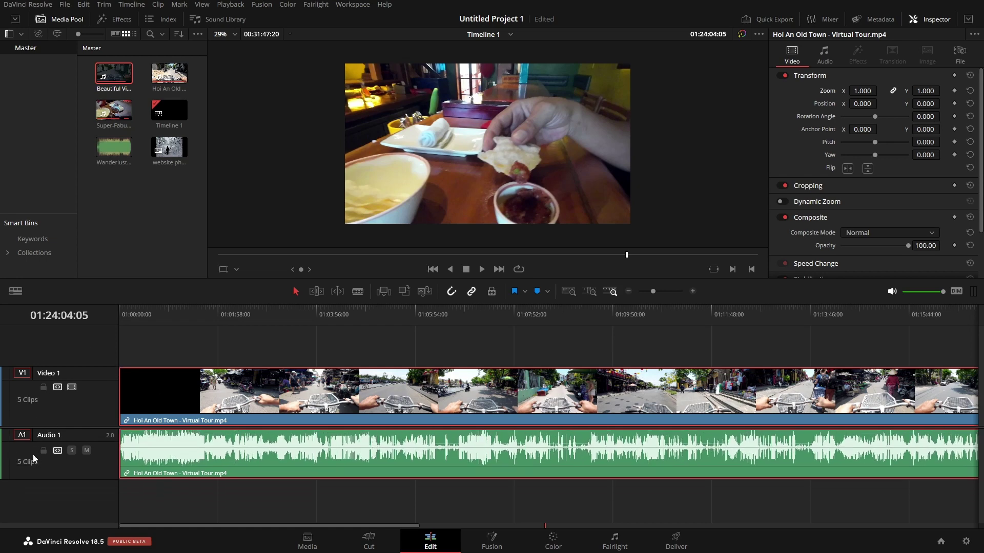
{"action": "mouse_move", "coordinate": [73, 478]}
{"action": "left_mouse_down"}
{"action": "mouse_move", "coordinate": [76, 507]}
{"action": "mouse_move", "coordinate": [78, 487]}
{"action": "left_mouse_up"}
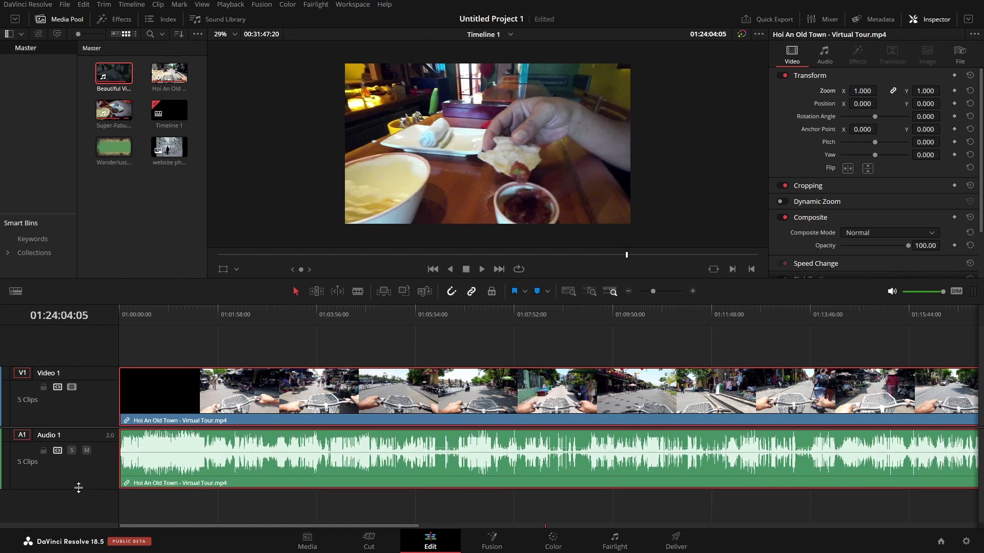
Raise the Video 1 track height, keeping its name Video 1, and fine-tune both heights
{"action": "double_click", "coordinate": [87, 370]}
{"action": "left_click", "coordinate": [108, 343]}
{"action": "mouse_move", "coordinate": [100, 367]}
{"action": "left_mouse_down"}
{"action": "mouse_move", "coordinate": [100, 379]}
{"action": "mouse_move", "coordinate": [98, 371]}
{"action": "left_mouse_up"}
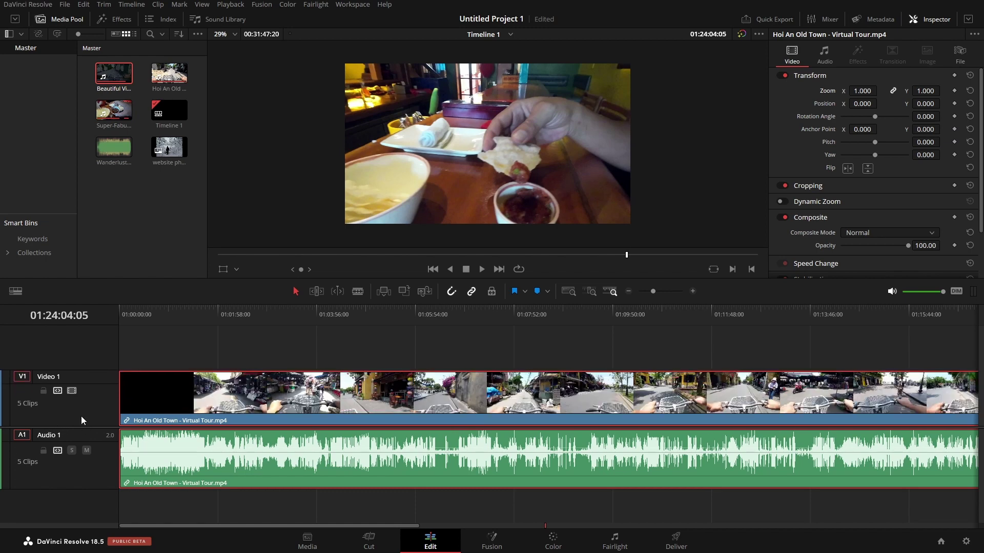
{"action": "left_click_drag", "start_coordinate": [84, 425], "coordinate": [94, 398]}
Toggle audio waveforms off and on, and try Thumbnail, Simple, then Filmstrip video views
{"action": "left_click", "coordinate": [15, 291]}
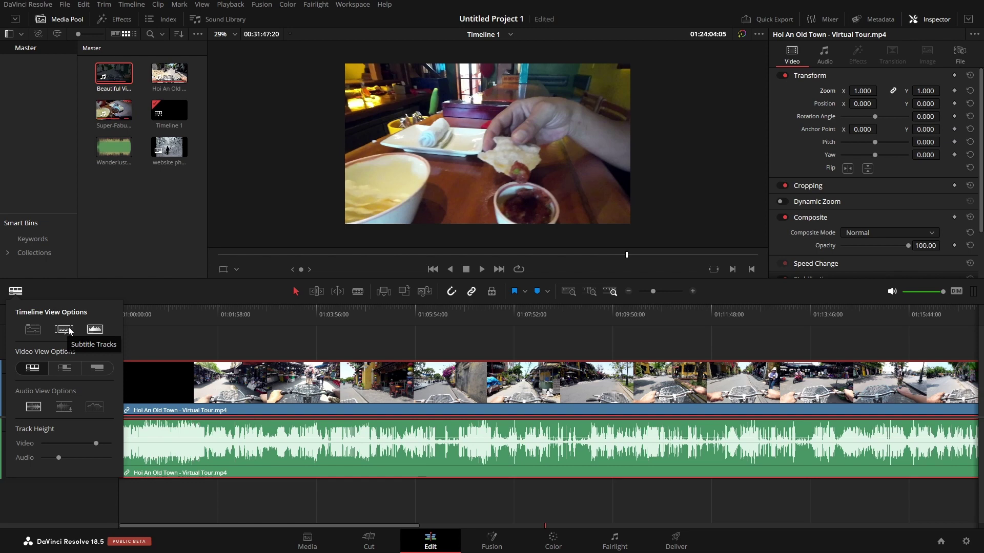
{"action": "left_click", "coordinate": [98, 333]}
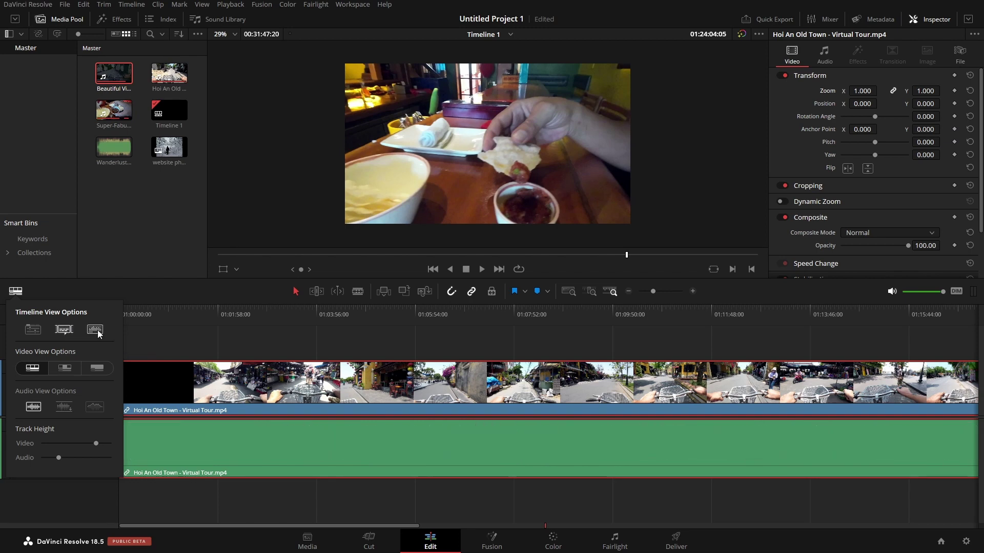
{"action": "left_click", "coordinate": [98, 333]}
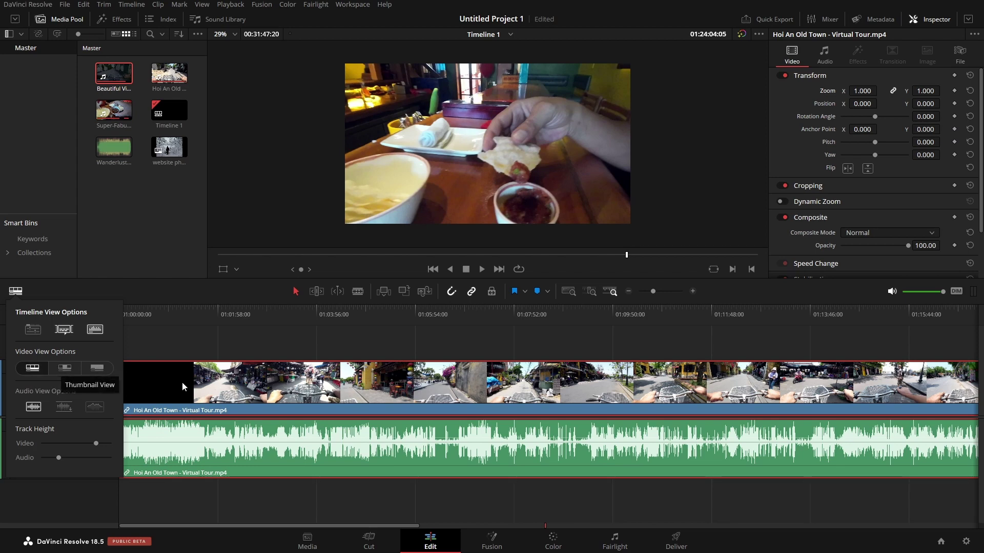
{"action": "left_click", "coordinate": [65, 368]}
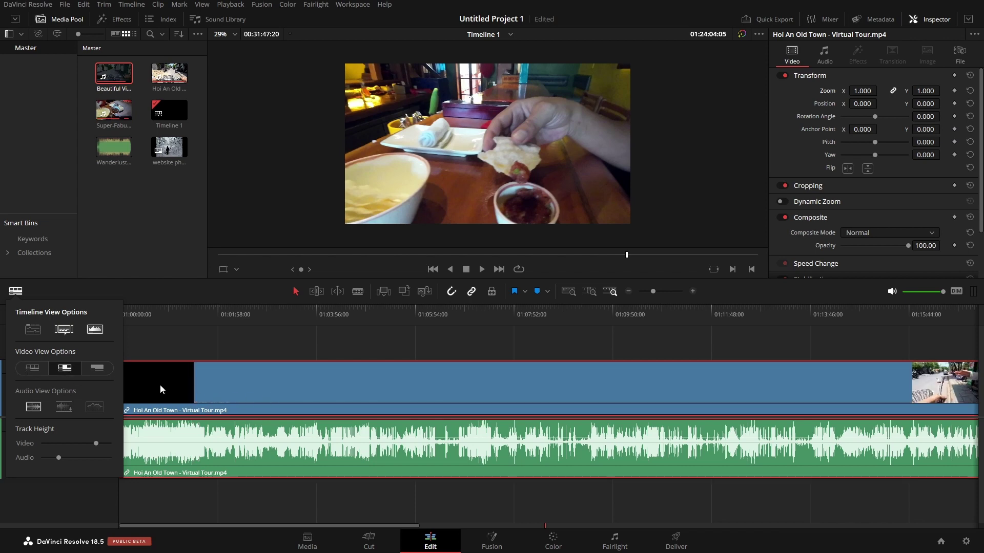
{"action": "left_click", "coordinate": [99, 368]}
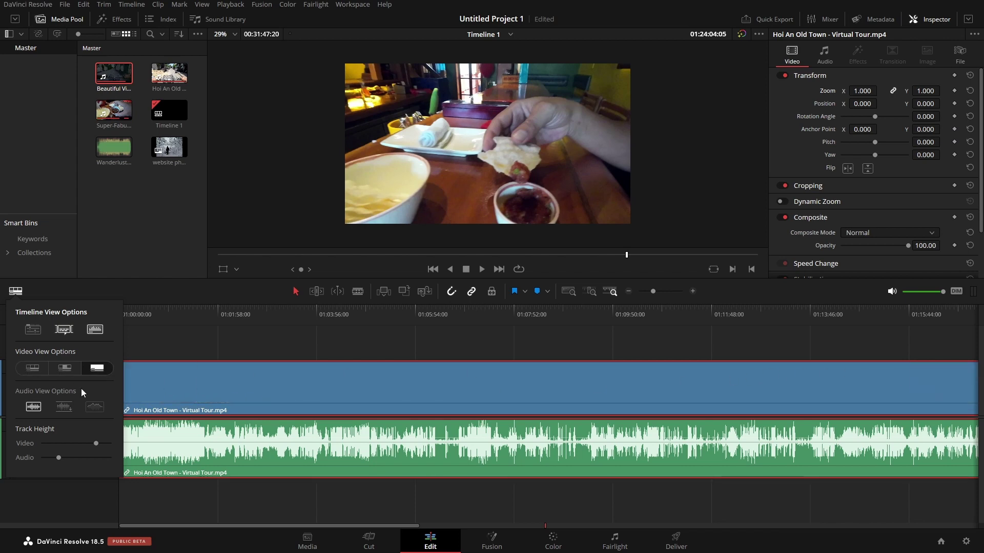
{"action": "left_click", "coordinate": [35, 369]}
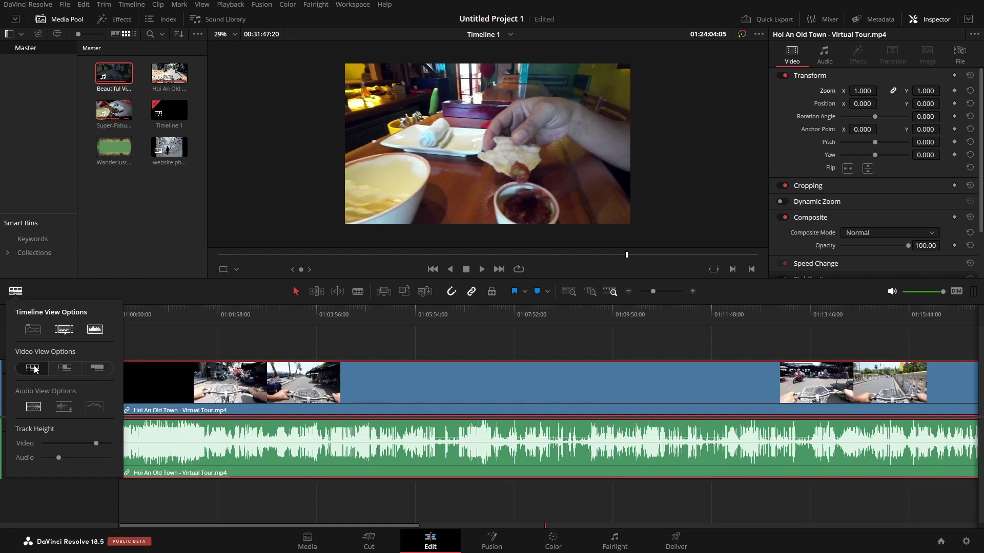
Try two audio waveform display styles and make the track height slightly shorter
{"action": "left_click", "coordinate": [62, 407]}
{"action": "left_click", "coordinate": [95, 408]}
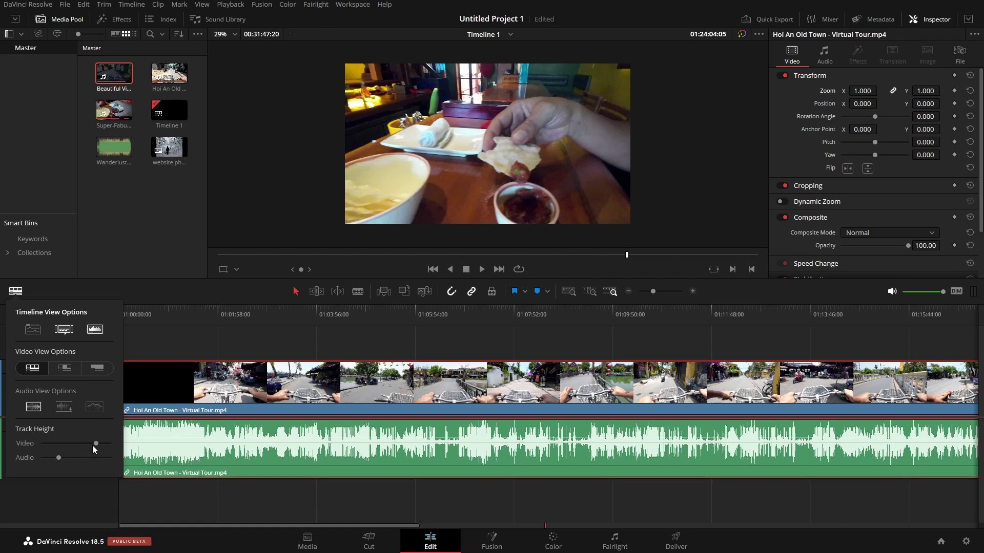
{"action": "left_click_drag", "start_coordinate": [92, 445], "coordinate": [59, 459]}
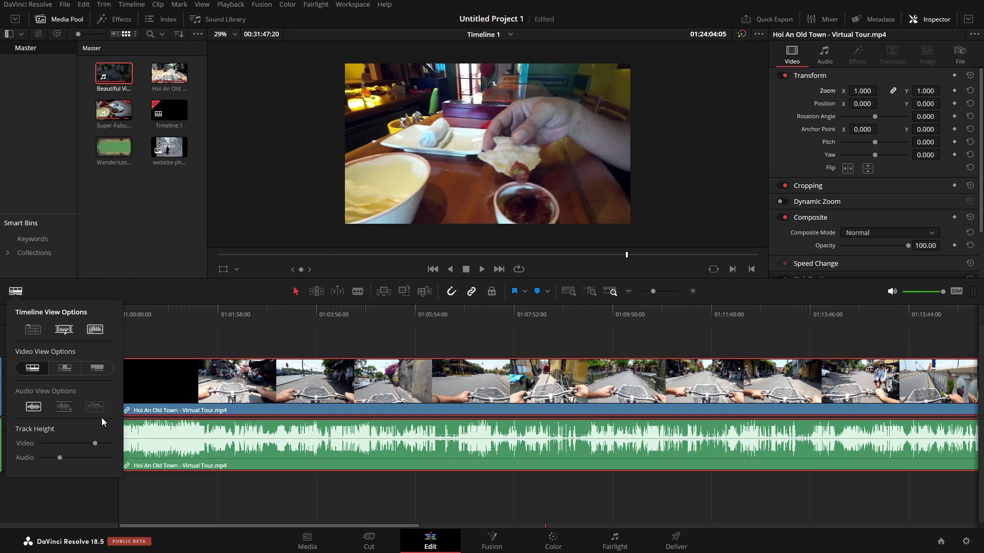
Trim the black start off the first restaurant clip and ripple-delete the gap after Hoi An
{"action": "left_click", "coordinate": [61, 500]}
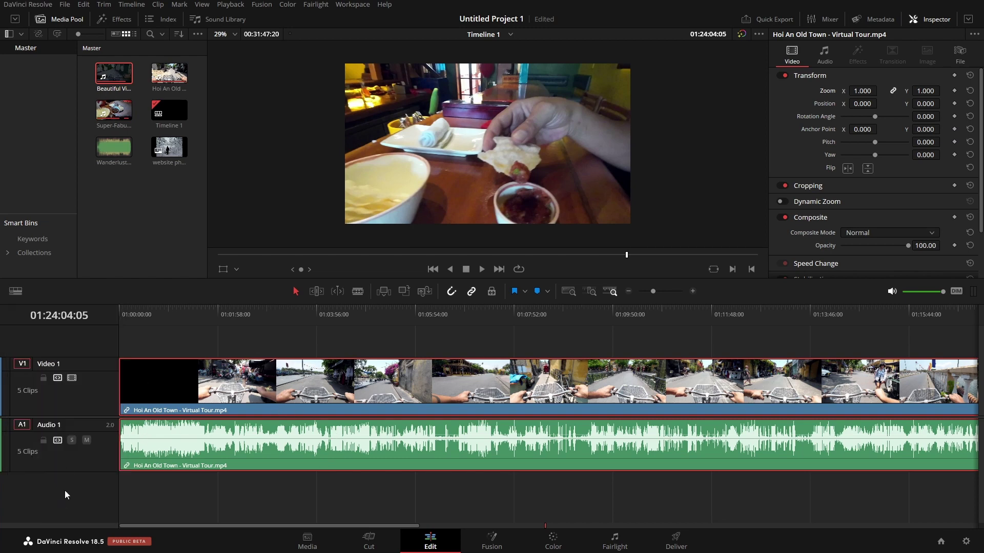
{"action": "key", "text": "ctrl+minus"}
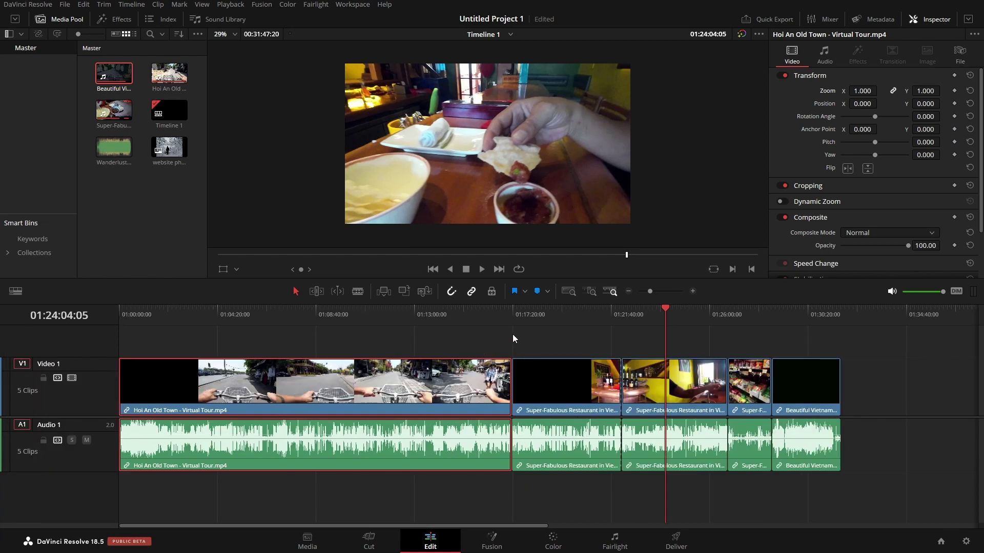
{"action": "left_click", "coordinate": [513, 312]}
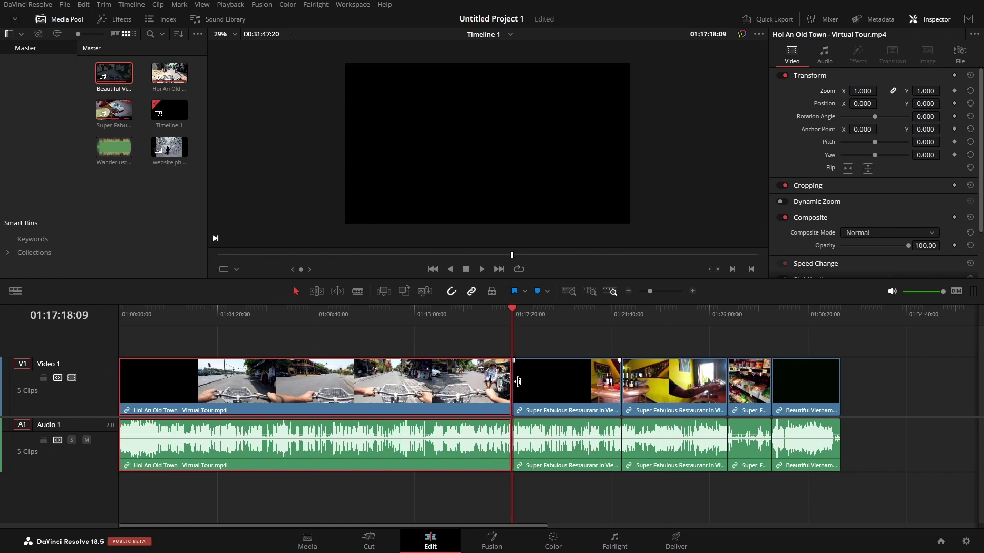
{"action": "left_click_drag", "start_coordinate": [519, 377], "coordinate": [536, 385]}
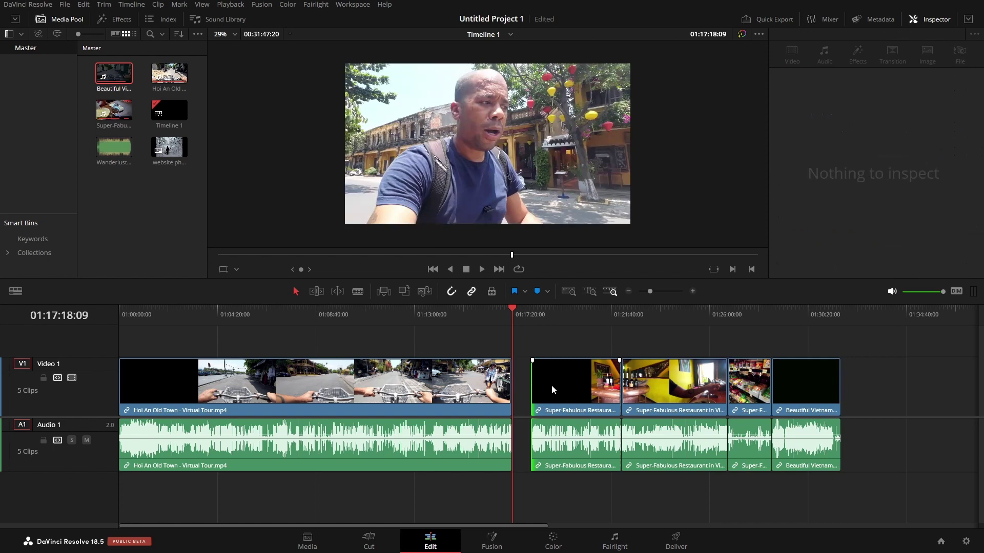
{"action": "left_click", "coordinate": [523, 391]}
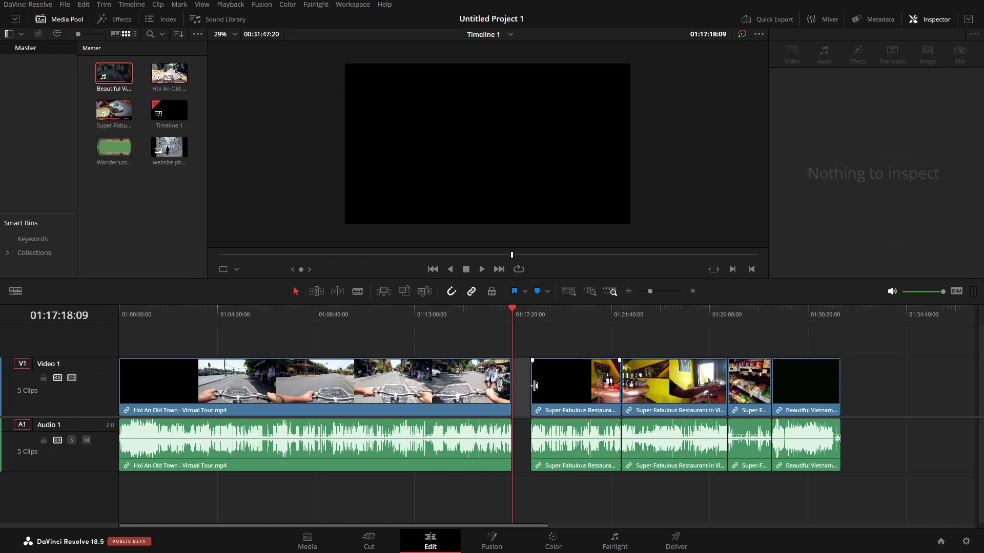
{"action": "left_click_drag", "start_coordinate": [535, 386], "coordinate": [549, 385]}
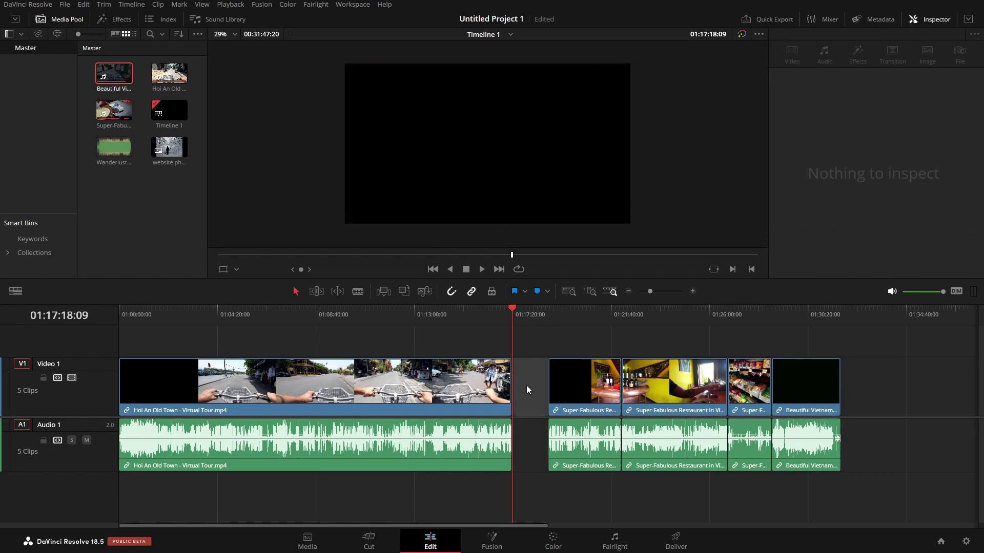
{"action": "key", "text": "Delete"}
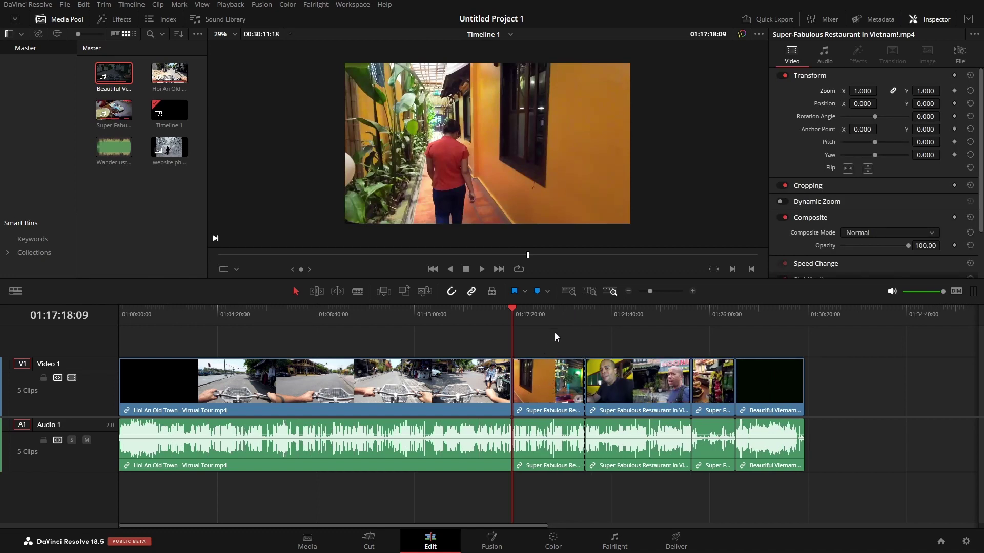
Place an Additive Dissolve on the Hoi An–restaurant cut and lengthen it
{"action": "left_click", "coordinate": [121, 20]}
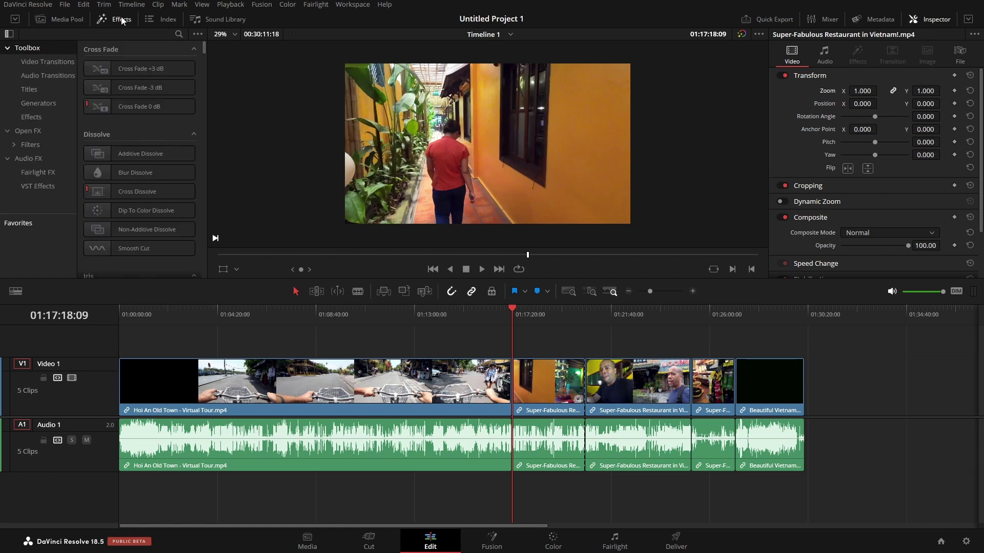
{"action": "left_click", "coordinate": [42, 61]}
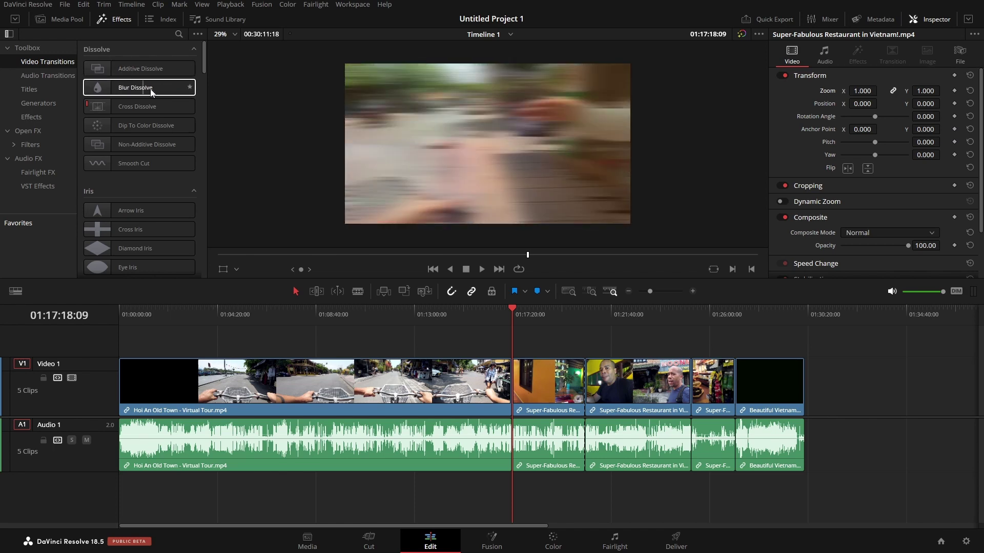
{"action": "left_click_drag", "start_coordinate": [151, 92], "coordinate": [512, 388]}
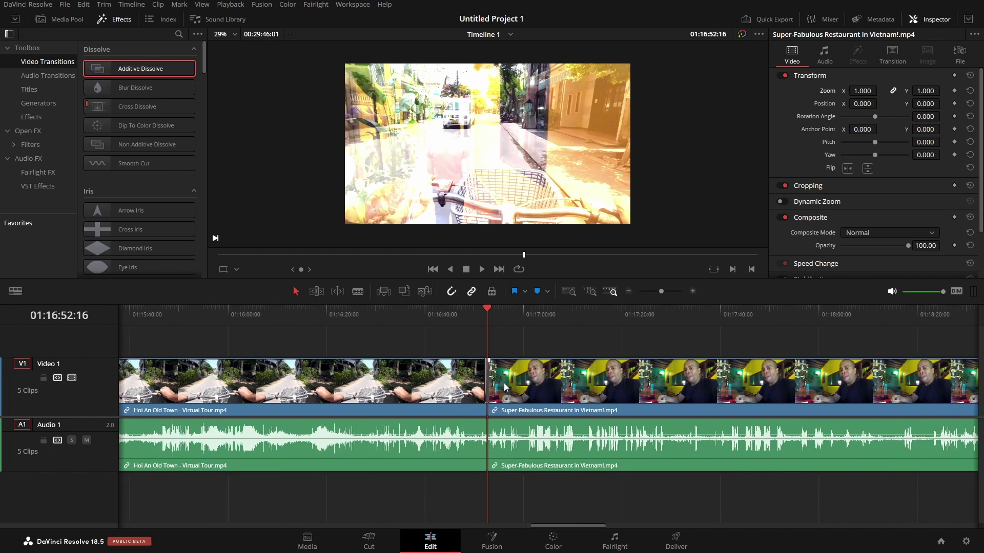
{"action": "key", "text": "ctrl+equal"}
{"action": "key", "text": "ctrl+equal"}
{"action": "key", "text": "ctrl+equal"}
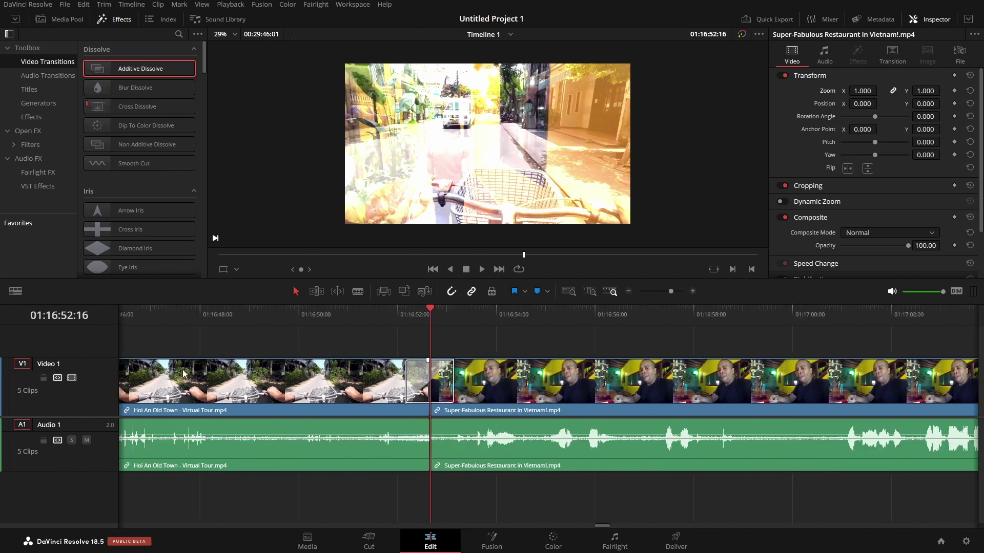
{"action": "scroll", "coordinate": [183, 373], "scroll_direction": "up", "scroll_amount": 1}
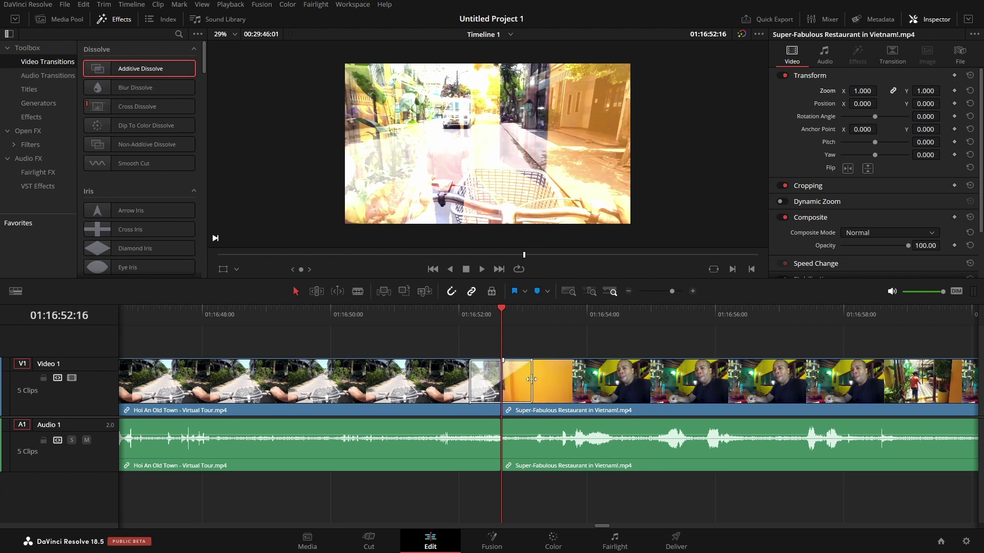
{"action": "mouse_move", "coordinate": [531, 379]}
{"action": "left_mouse_down"}
{"action": "mouse_move", "coordinate": [512, 382]}
{"action": "mouse_move", "coordinate": [538, 386]}
{"action": "left_mouse_up"}
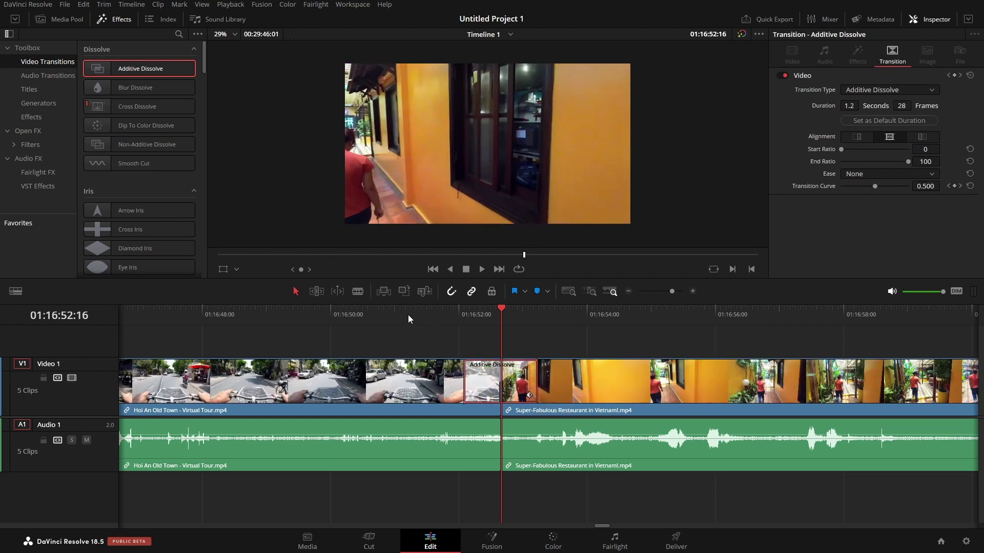
Play the dissolve back from just before the cut, then delete it
{"action": "left_click", "coordinate": [409, 319]}
{"action": "key", "text": "space"}
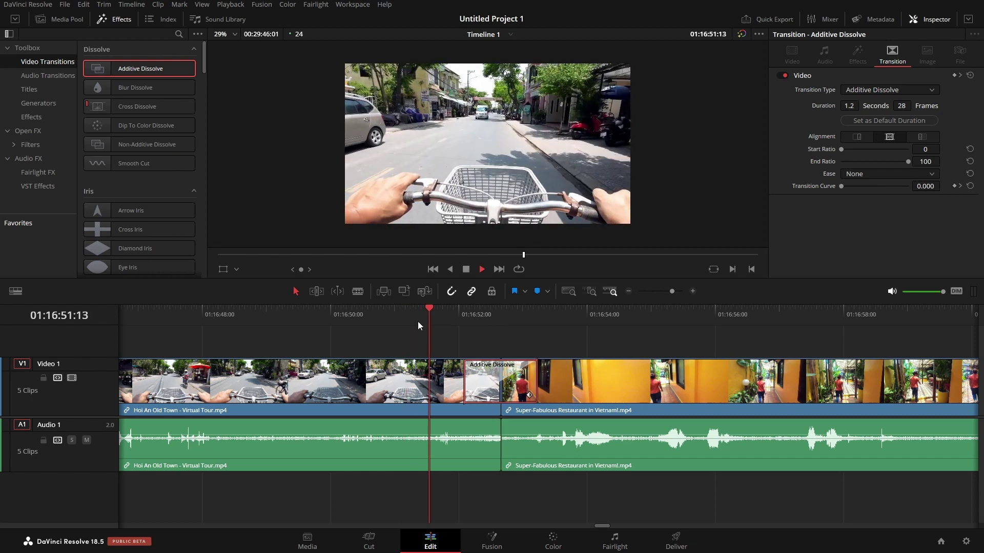
{"action": "key", "text": "space"}
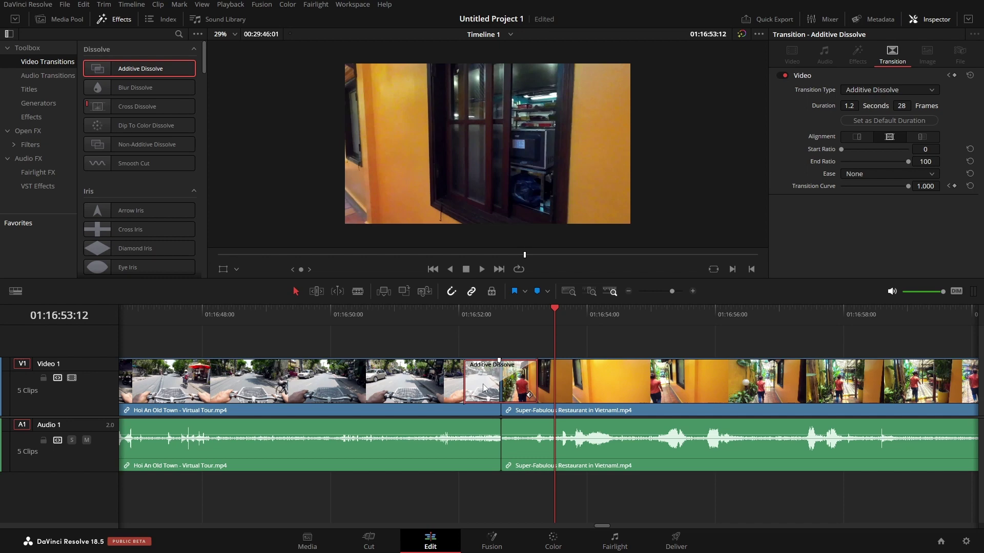
{"action": "key", "text": "Delete"}
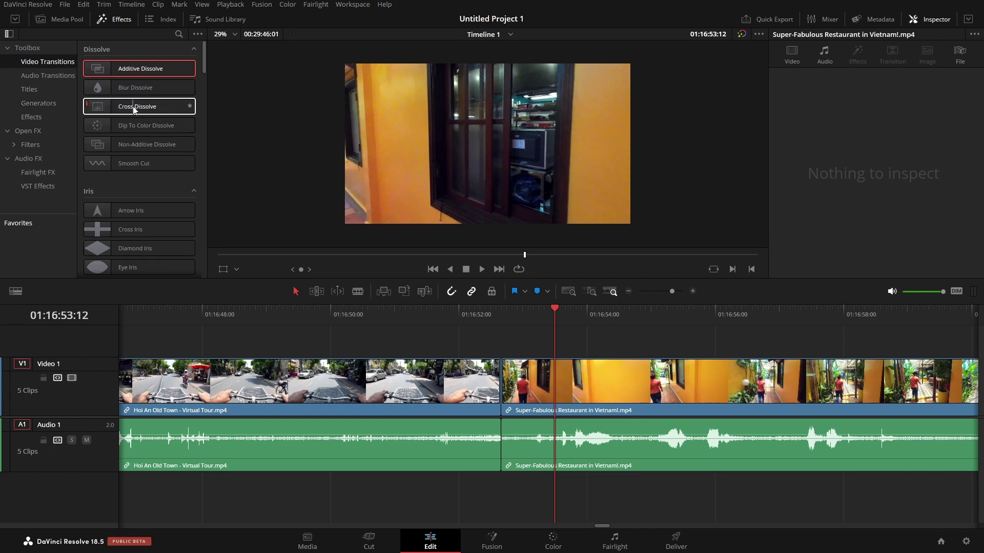
Drop a Cross Dissolve on the V1 cut and extend it to 1.3 seconds (32 frames)
{"action": "left_click_drag", "start_coordinate": [135, 109], "coordinate": [508, 387]}
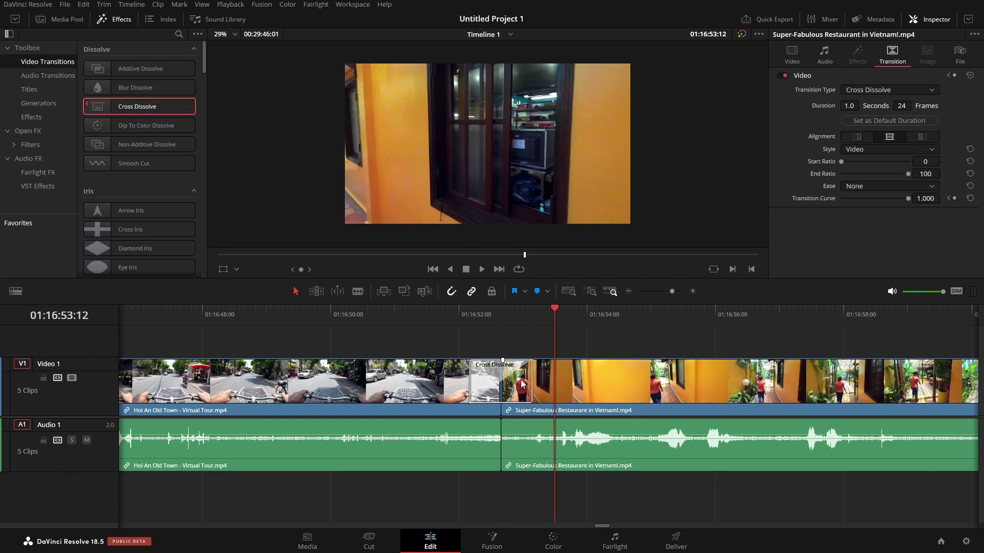
{"action": "left_click", "coordinate": [521, 383]}
{"action": "mouse_move", "coordinate": [532, 382]}
{"action": "left_mouse_down"}
{"action": "mouse_move", "coordinate": [555, 385]}
{"action": "mouse_move", "coordinate": [542, 385]}
{"action": "left_mouse_up"}
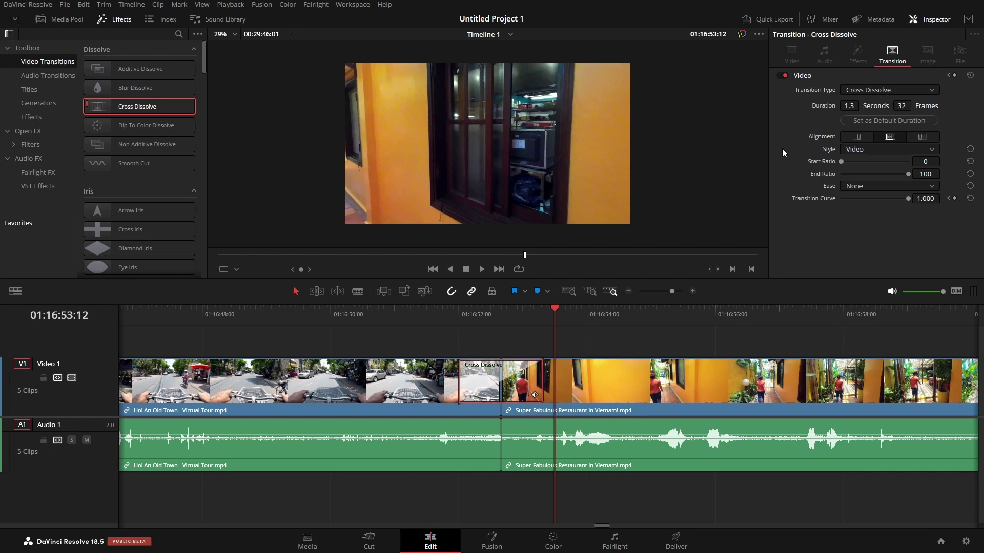
Add a Cross Fade +3 dB at the audio cut, then delete both video and audio transitions
{"action": "left_click", "coordinate": [42, 75]}
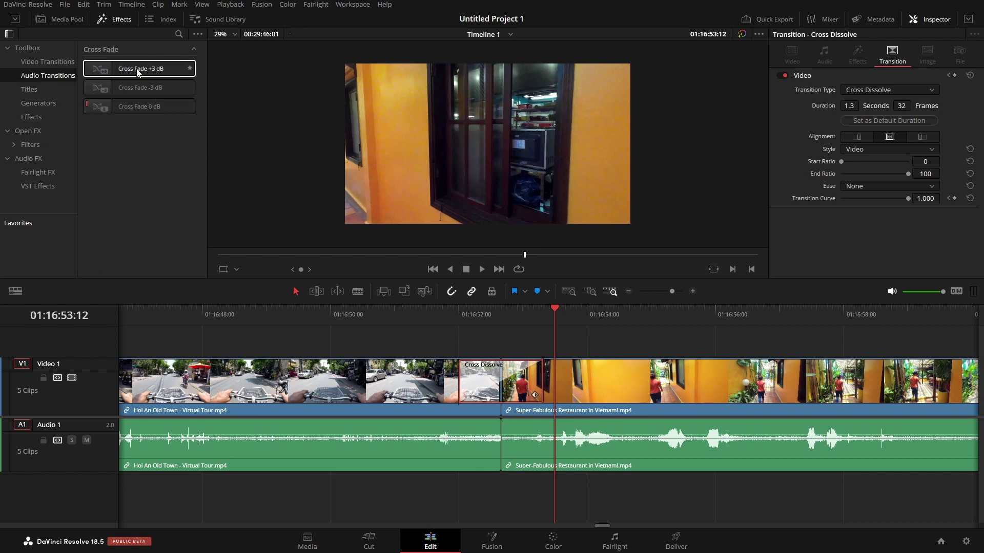
{"action": "left_click_drag", "start_coordinate": [137, 71], "coordinate": [500, 436]}
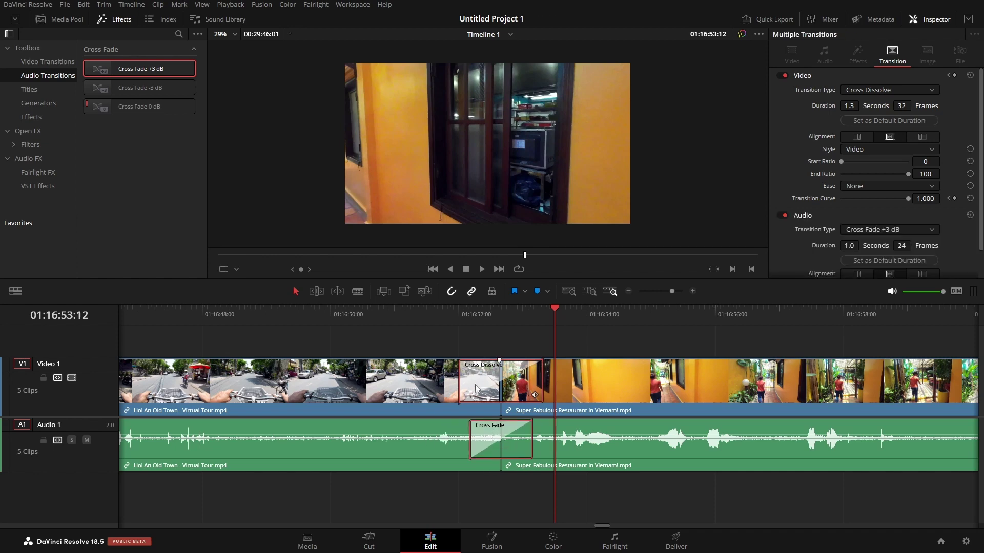
{"action": "key", "text": "Delete"}
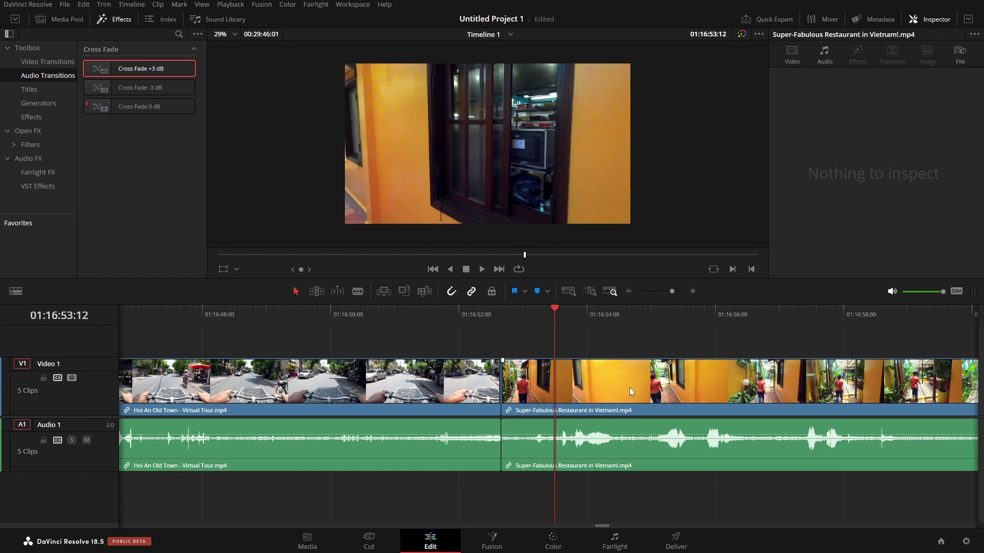
Save the project and slide the restaurant clip 21 frames earlier over Hoi An's end
{"action": "left_click", "coordinate": [629, 392]}
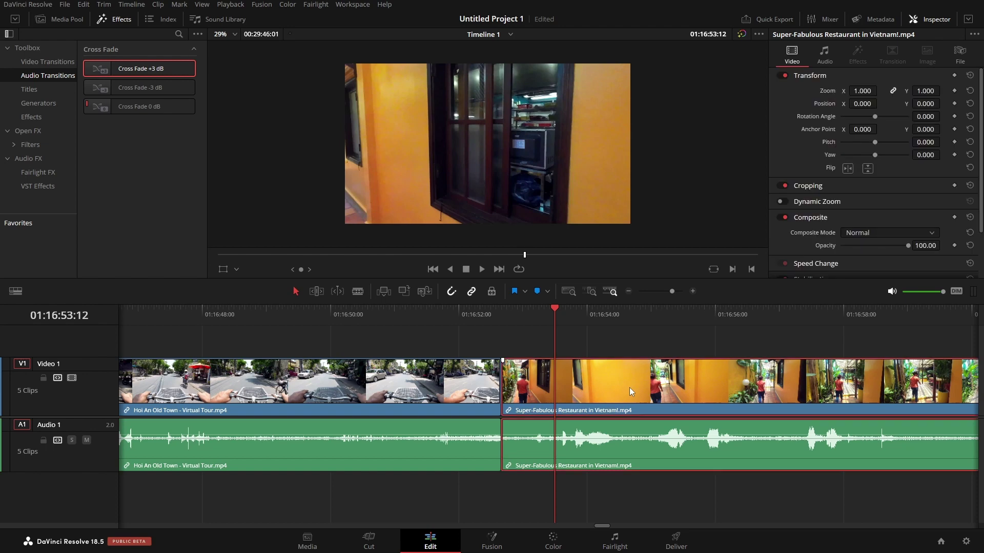
{"action": "key", "text": "ctrl+s"}
{"action": "left_click_drag", "start_coordinate": [691, 392], "coordinate": [635, 386]}
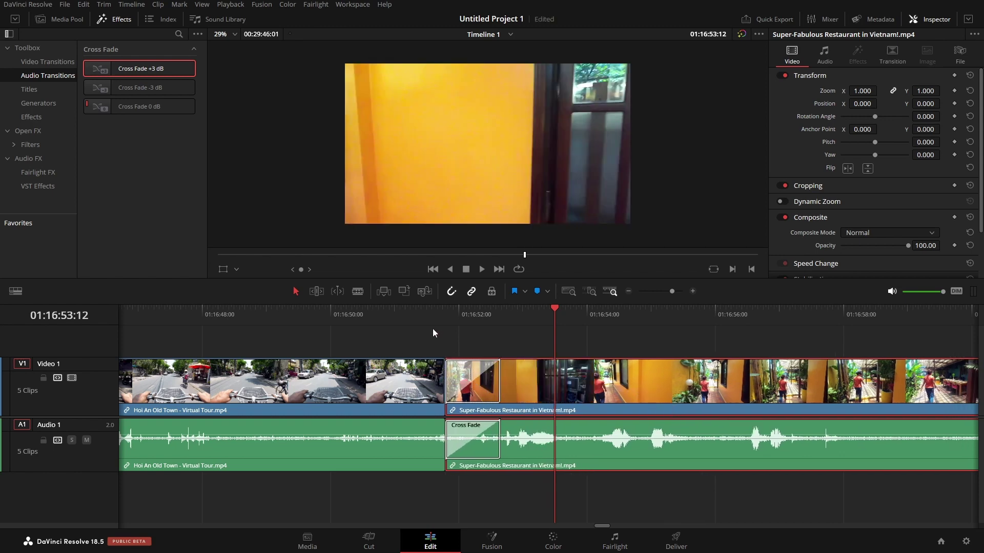
Add a Text title on a new track above the restaurant clip and save the project
{"action": "left_click", "coordinate": [34, 91]}
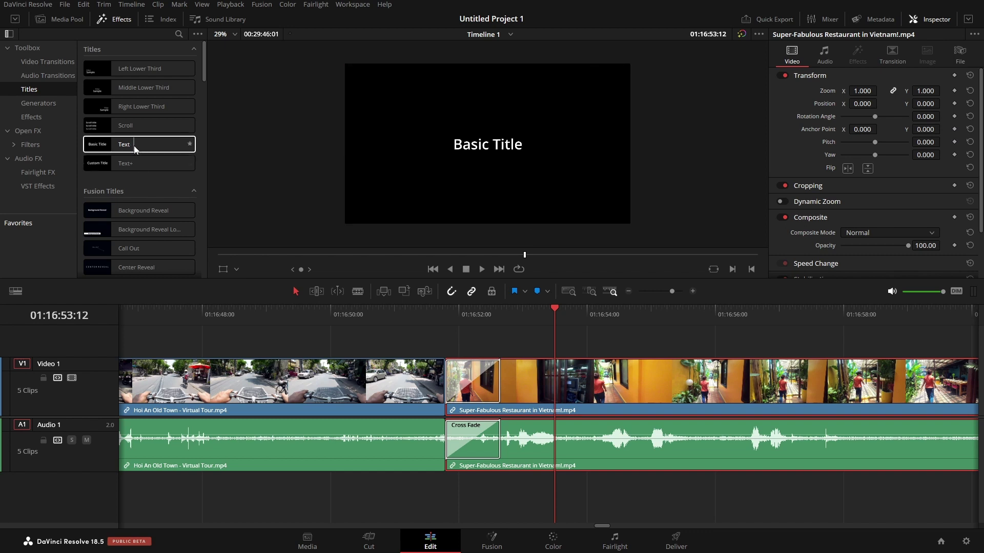
{"action": "left_click_drag", "start_coordinate": [136, 146], "coordinate": [553, 335]}
{"action": "key", "text": "ctrl+s"}
Replace the title's Basic Title wording with 'New Text' in the Inspector
{"action": "left_click", "coordinate": [638, 341]}
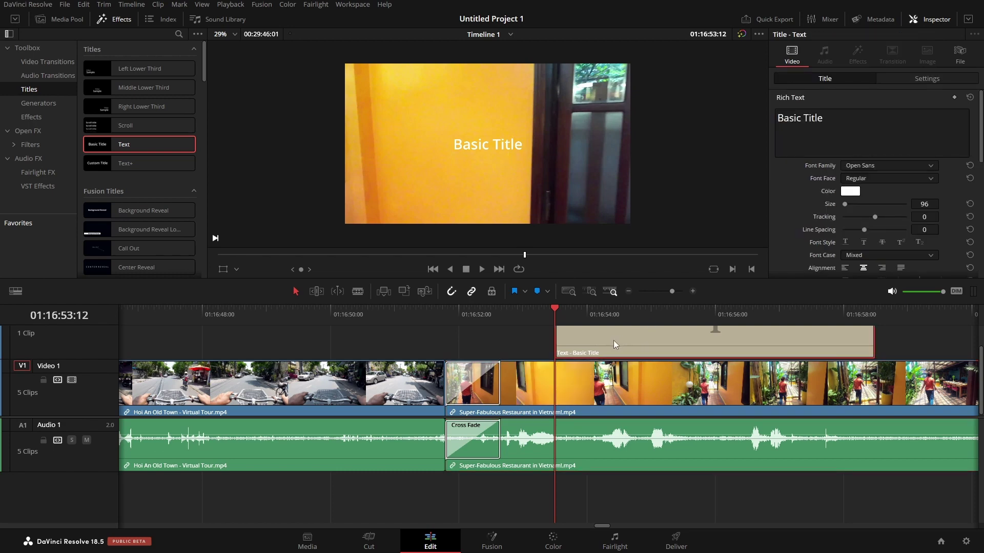
{"action": "left_click", "coordinate": [843, 119]}
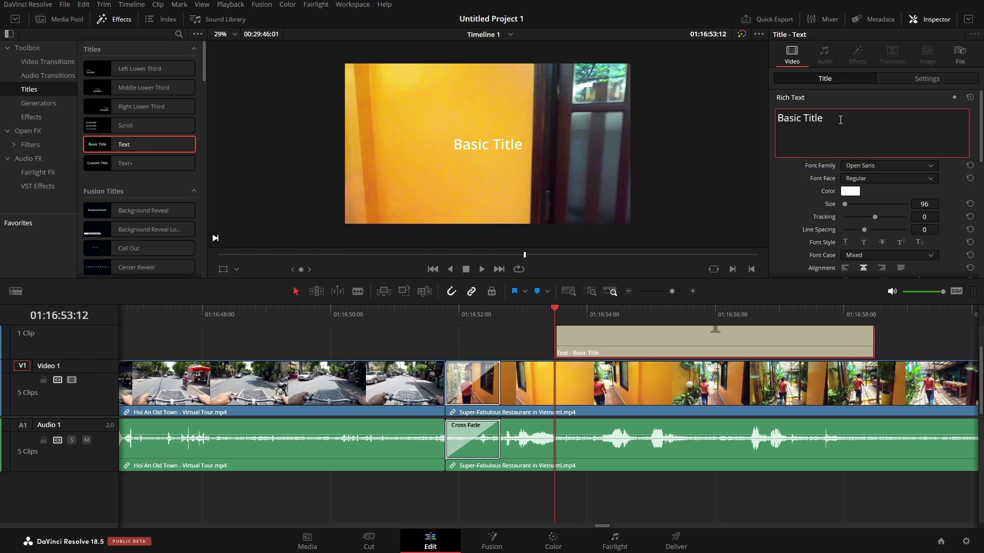
{"action": "left_click_drag", "start_coordinate": [772, 119], "coordinate": [622, 119]}
{"action": "type", "text": "Ne"}
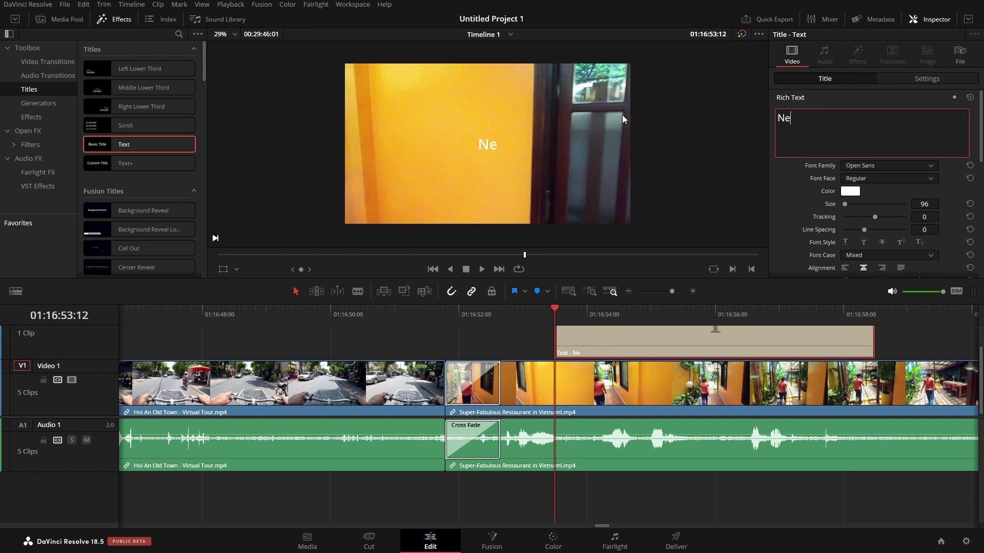
{"action": "type", "text": "w Text"}
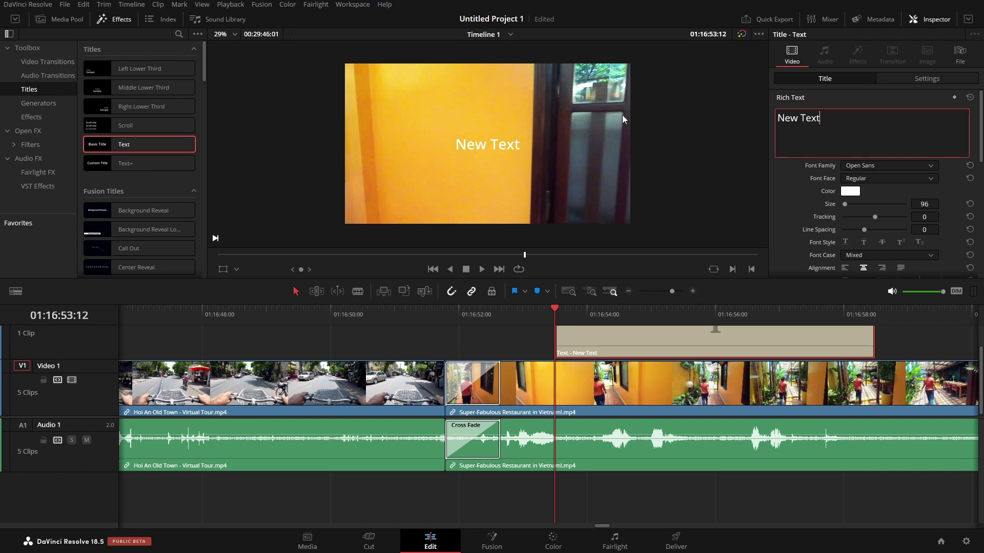
Try a condensed Bahnschrift font at size 273, then reset to Basic Title, Open Sans Regular 96
{"action": "left_click", "coordinate": [930, 165]}
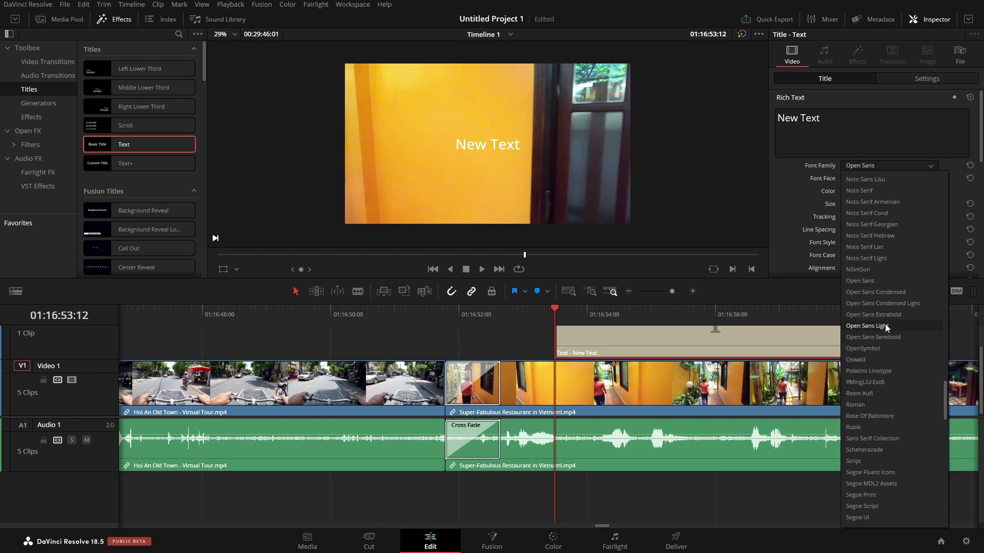
{"action": "scroll", "coordinate": [883, 253], "scroll_direction": "up", "scroll_amount": 15}
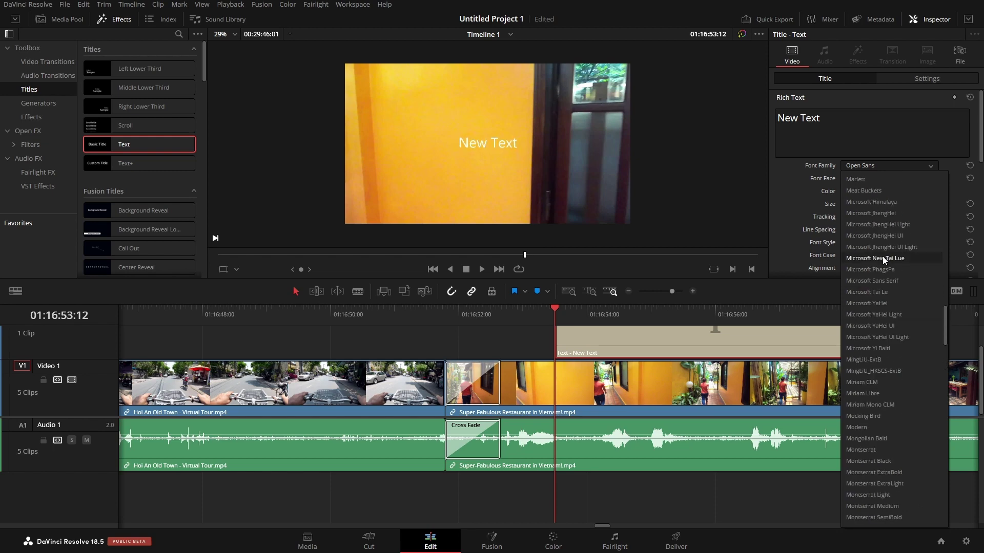
{"action": "scroll", "coordinate": [884, 247], "scroll_direction": "up", "scroll_amount": 20}
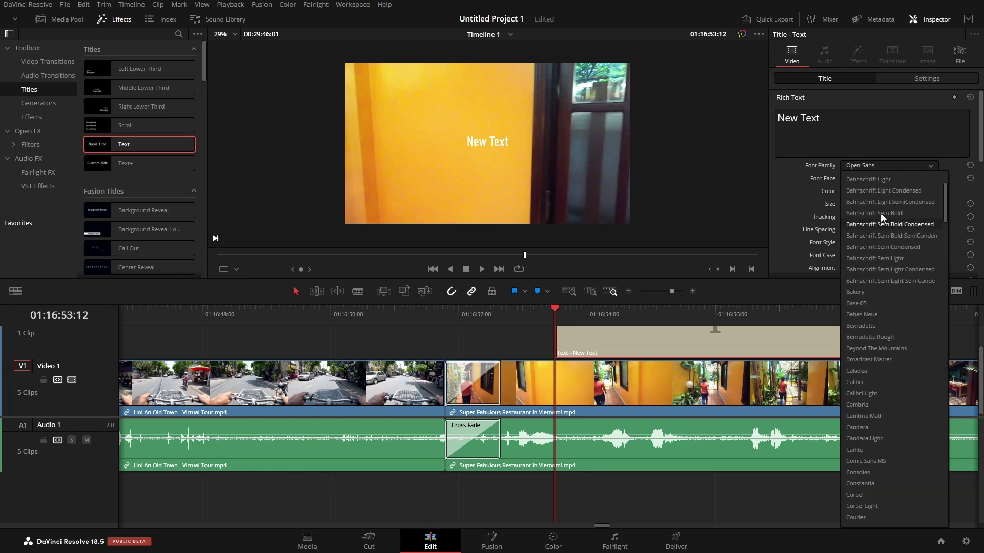
{"action": "left_click", "coordinate": [875, 201]}
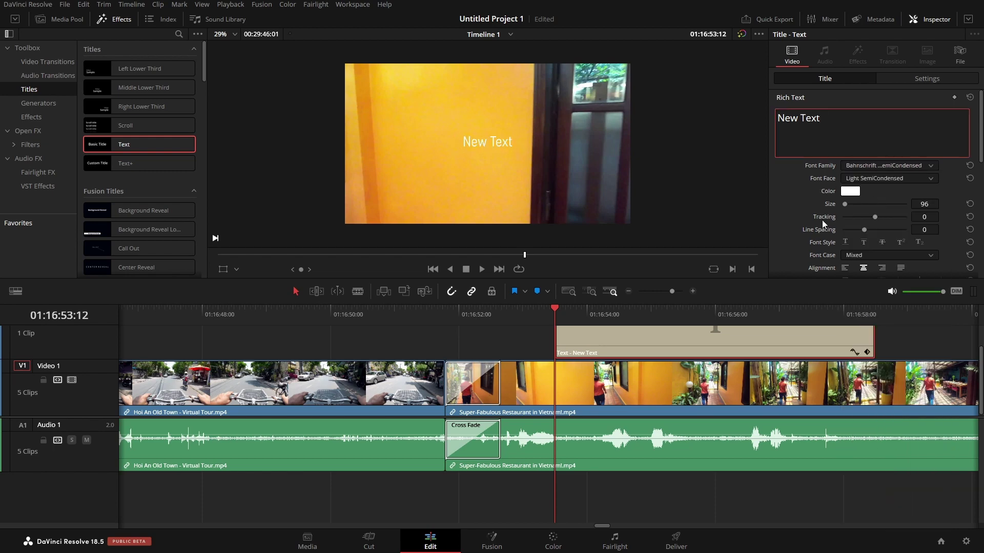
{"action": "left_click_drag", "start_coordinate": [914, 205], "coordinate": [971, 205]}
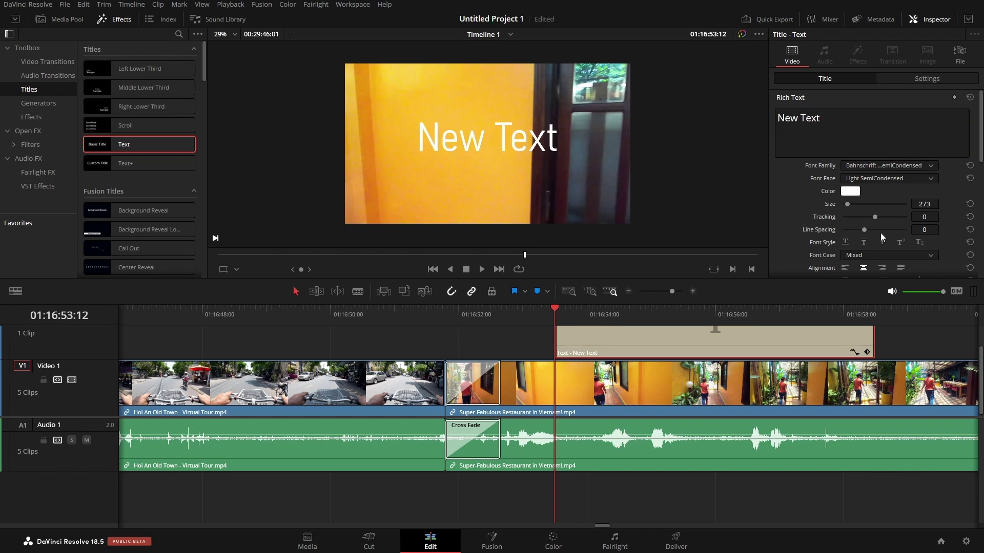
{"action": "scroll", "coordinate": [882, 238], "scroll_direction": "down", "scroll_amount": 4}
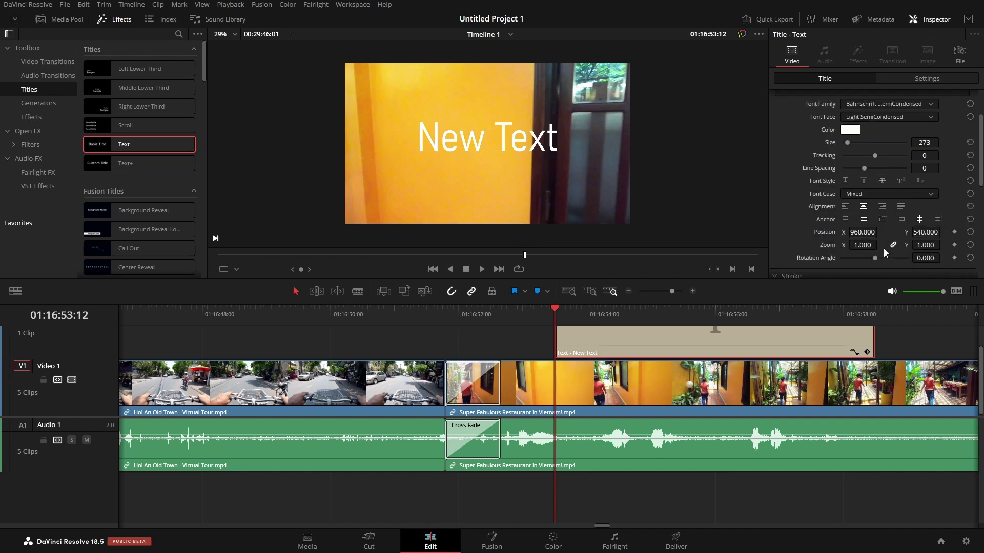
{"action": "scroll", "coordinate": [890, 204], "scroll_direction": "up", "scroll_amount": 4}
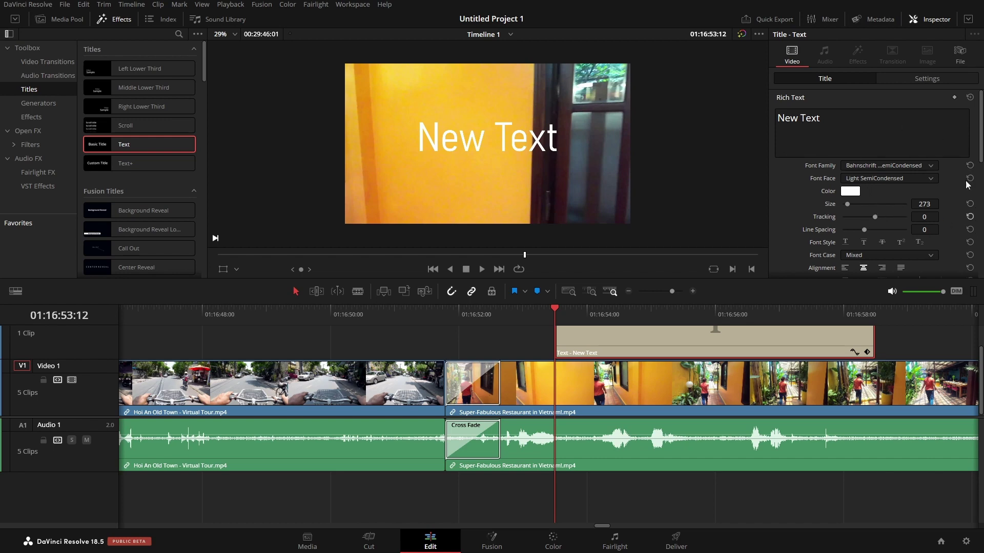
{"action": "left_click", "coordinate": [970, 98]}
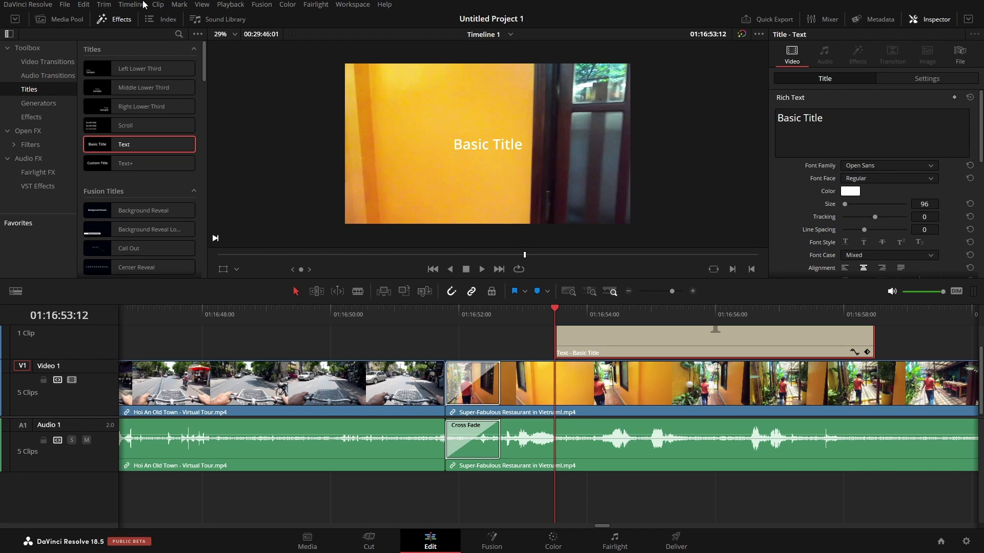
Find Reverb under Audio FX > Fairlight FX and apply it to the restaurant clip's audio
{"action": "left_click", "coordinate": [22, 103]}
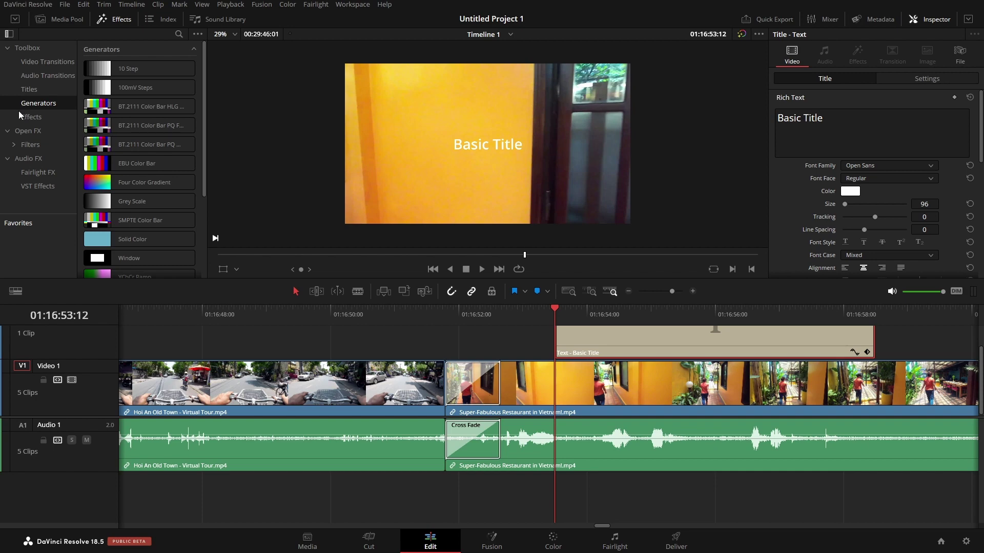
{"action": "left_click_drag", "start_coordinate": [203, 82], "coordinate": [214, 48]}
{"action": "left_click", "coordinate": [27, 119]}
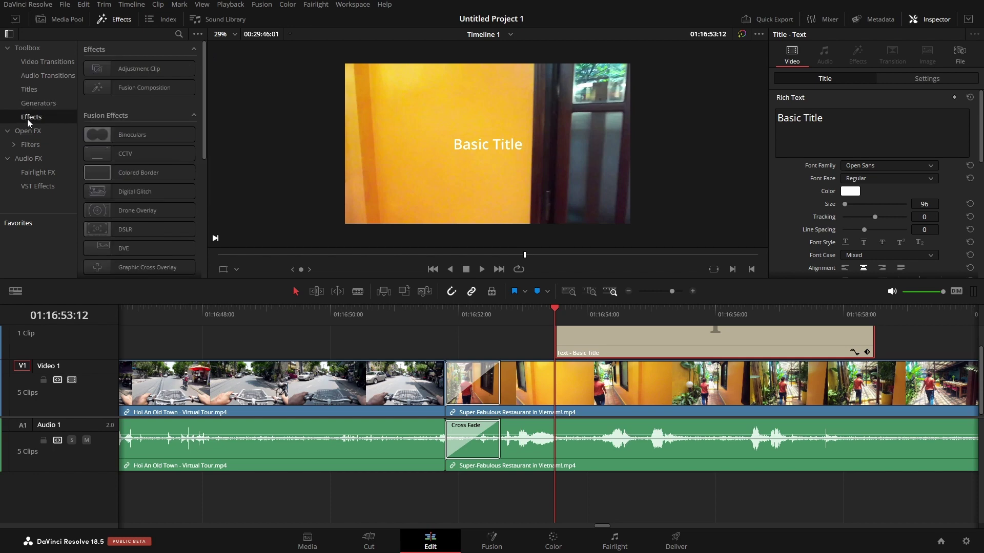
{"action": "left_click_drag", "start_coordinate": [204, 47], "coordinate": [204, 160]}
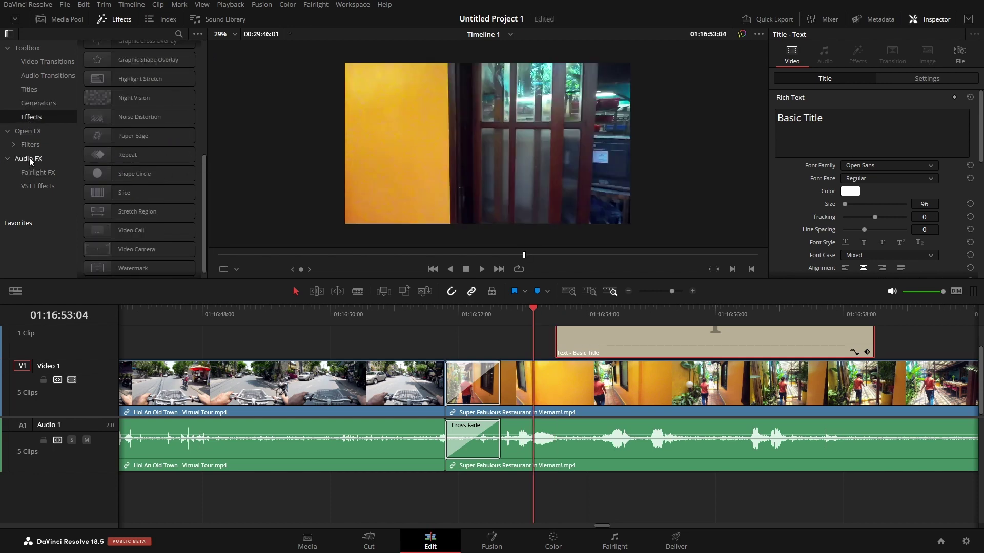
{"action": "left_click", "coordinate": [37, 174]}
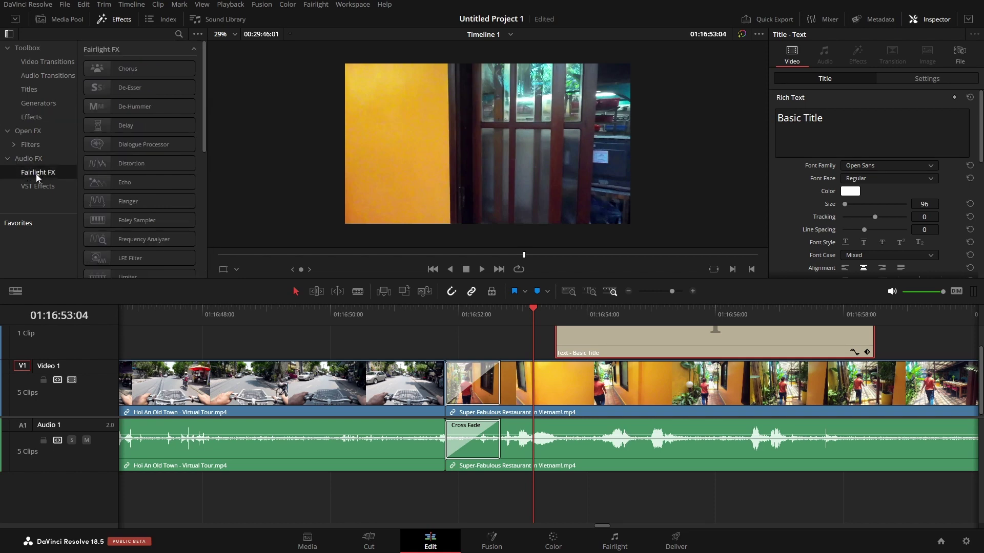
{"action": "scroll", "coordinate": [149, 125], "scroll_direction": "down", "scroll_amount": 5}
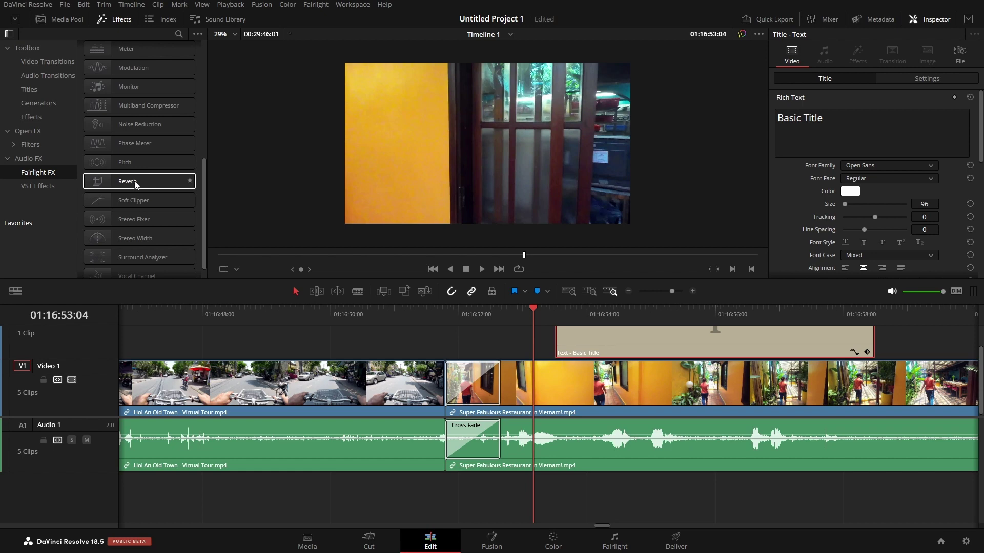
{"action": "left_click", "coordinate": [128, 185]}
{"action": "left_click_drag", "start_coordinate": [129, 180], "coordinate": [565, 439]}
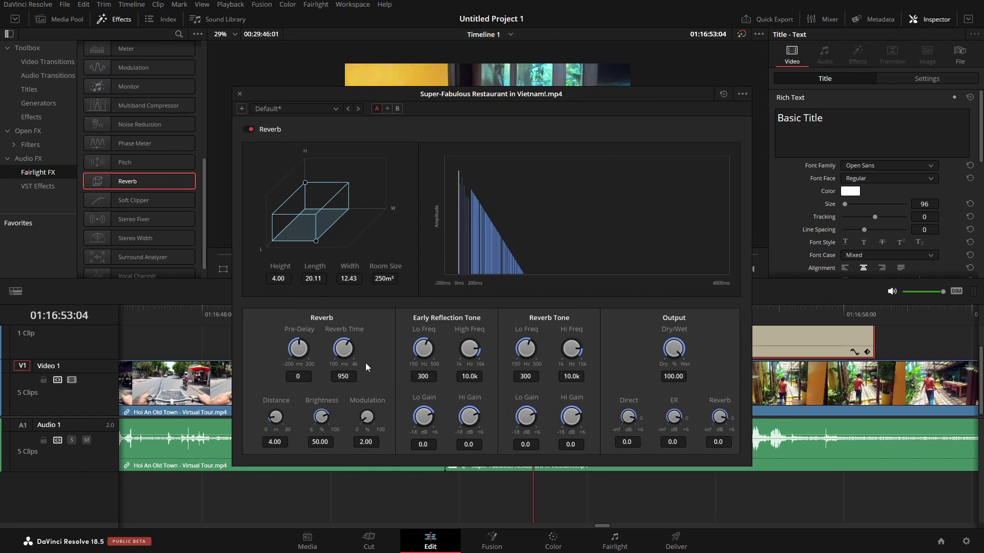
{"action": "left_click", "coordinate": [239, 94]}
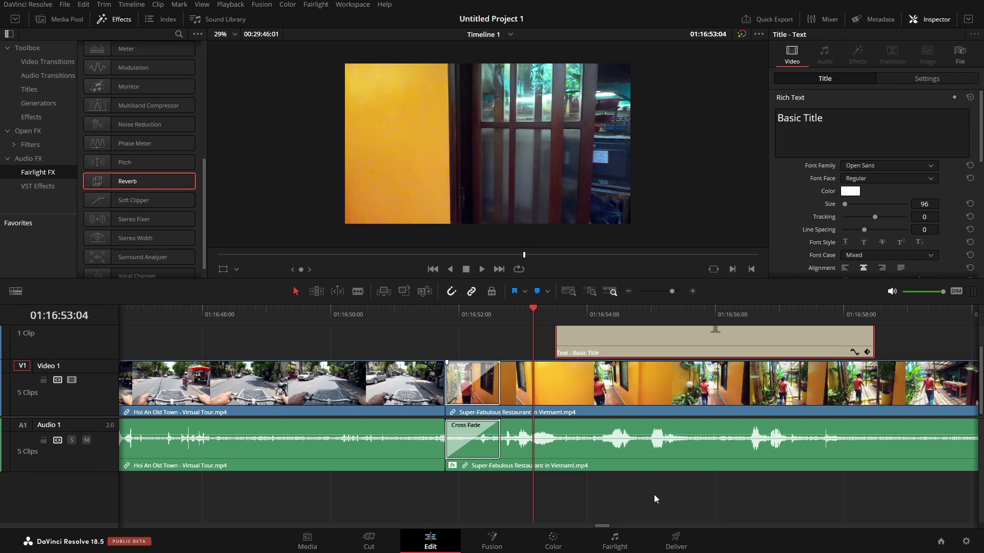
Zoom the timeline out and select the Super-Fabulous Restaurant clip
{"action": "scroll", "coordinate": [657, 482], "scroll_direction": "down", "scroll_amount": 2}
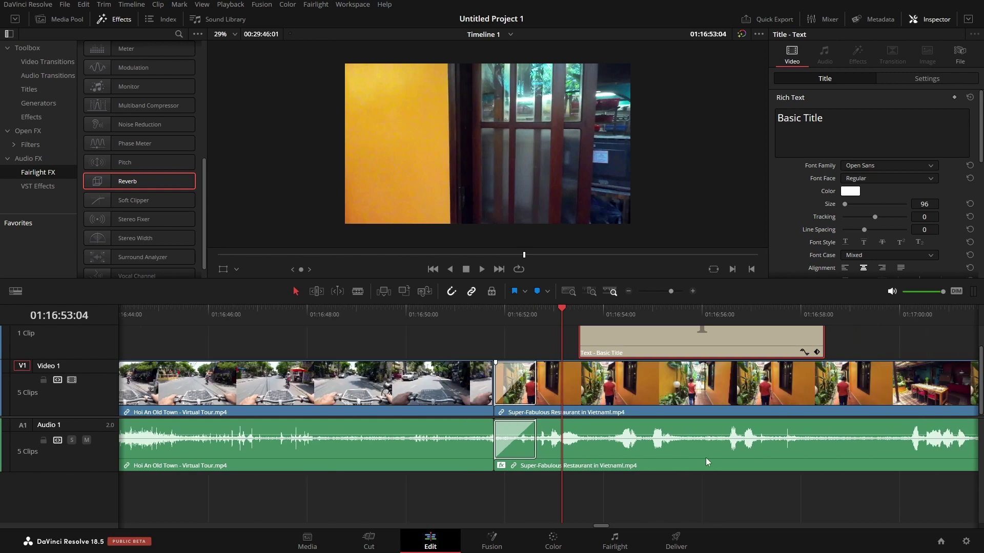
{"action": "scroll", "coordinate": [705, 457], "scroll_direction": "down", "scroll_amount": 5}
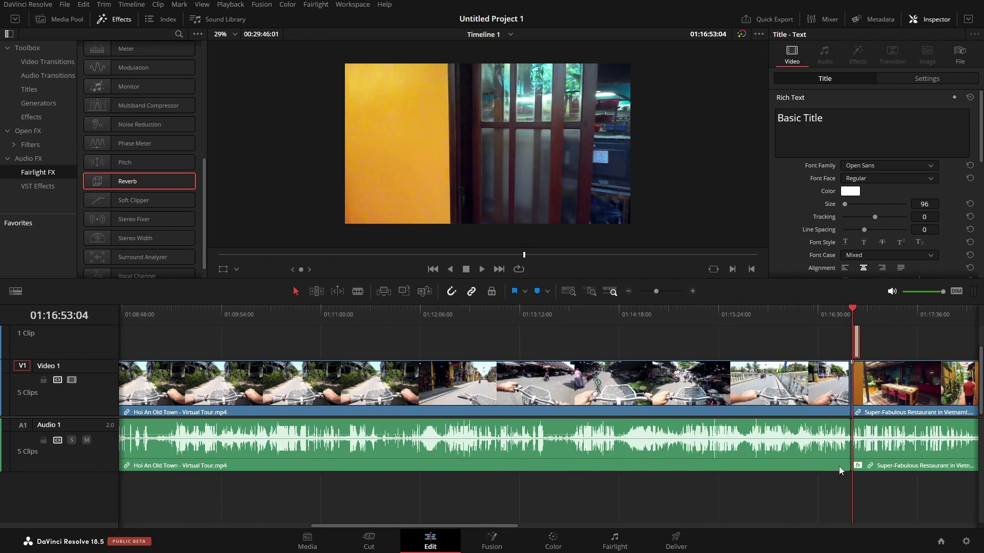
{"action": "scroll", "coordinate": [512, 523], "scroll_direction": "right", "scroll_amount": 5}
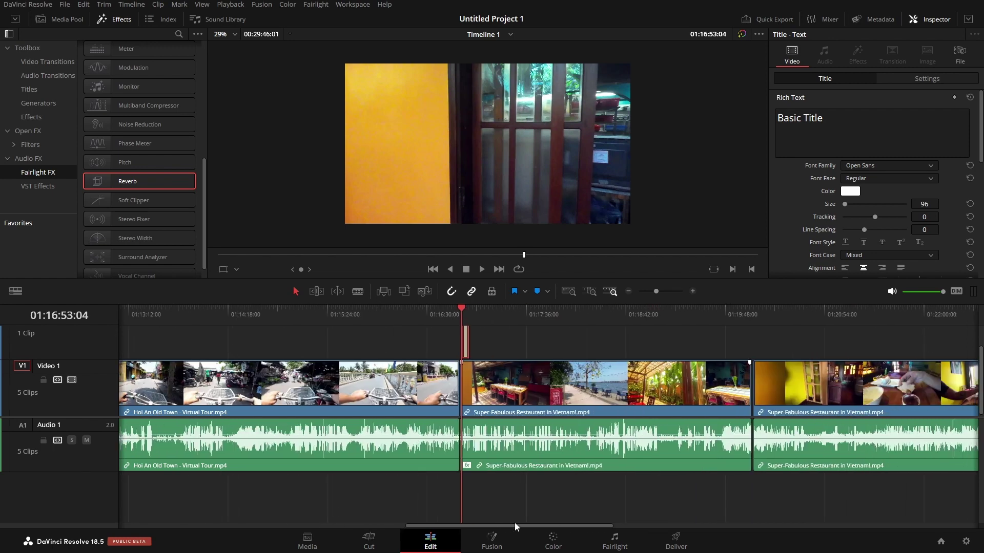
{"action": "left_click", "coordinate": [605, 449]}
{"action": "left_click", "coordinate": [588, 487]}
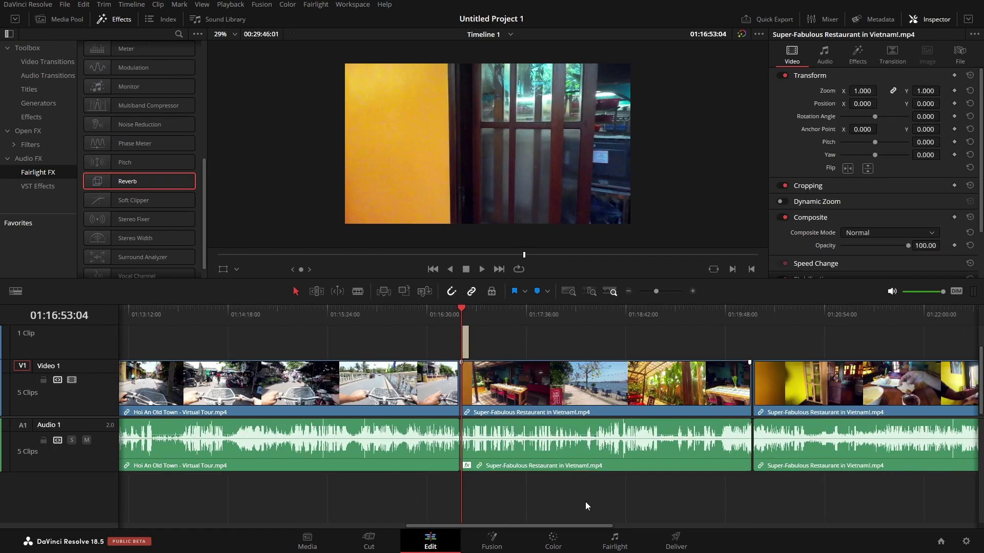
{"action": "left_click", "coordinate": [827, 20]}
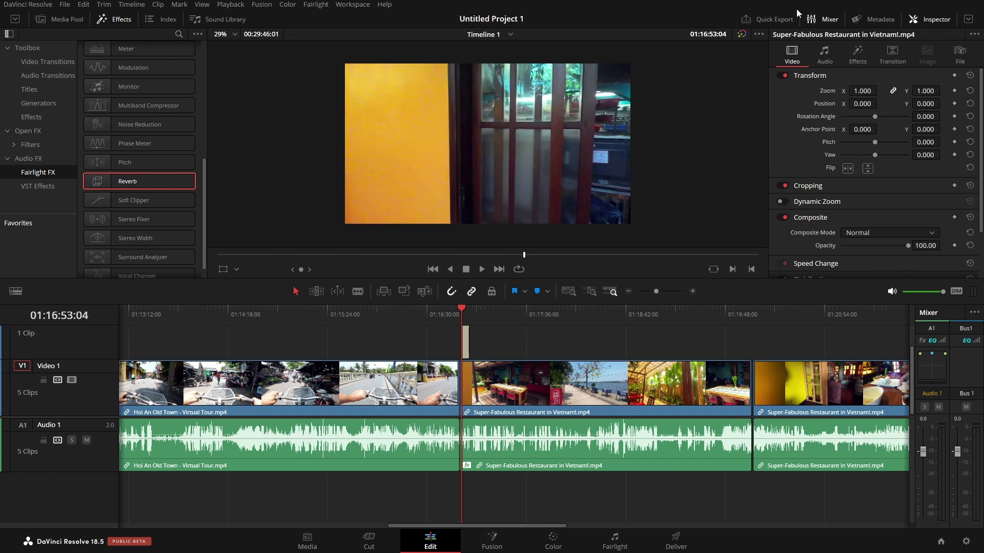
{"action": "left_click", "coordinate": [823, 20]}
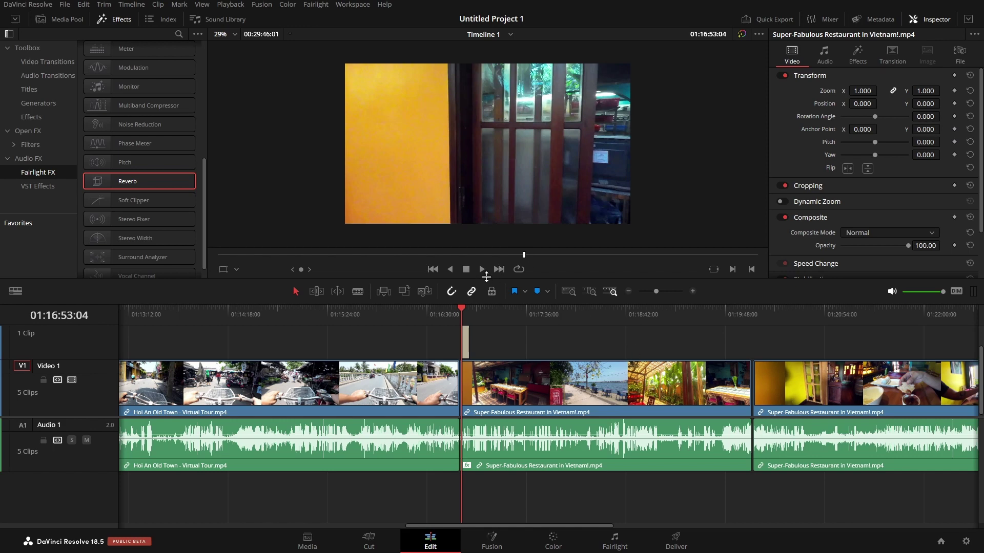
{"action": "left_click", "coordinate": [768, 19]}
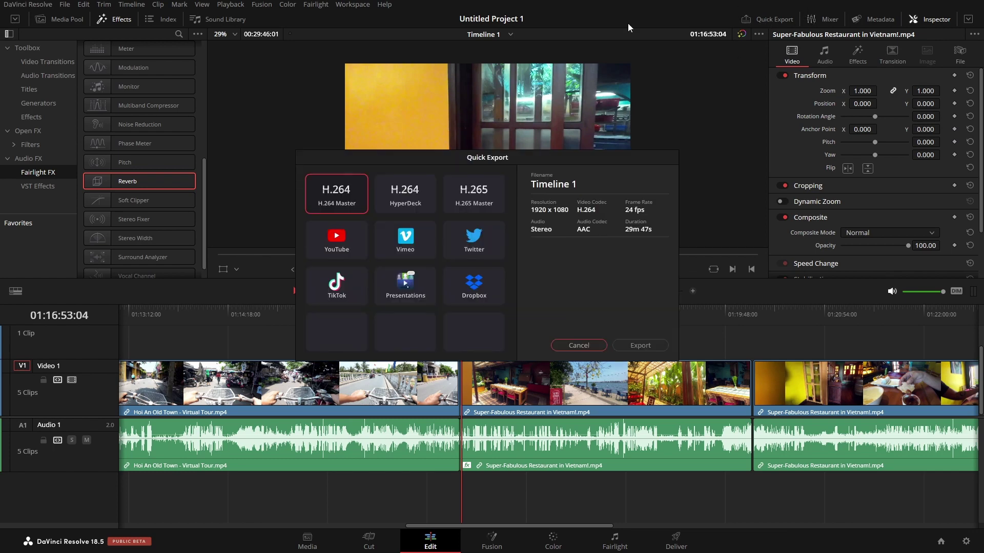
{"action": "left_click", "coordinate": [337, 238]}
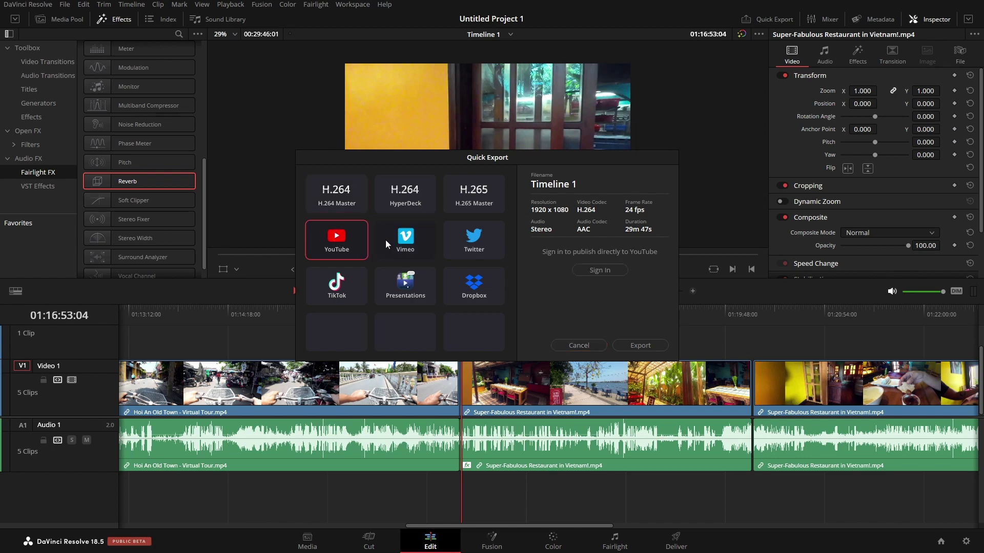
{"action": "left_click", "coordinate": [407, 240]}
{"action": "left_click", "coordinate": [468, 239]}
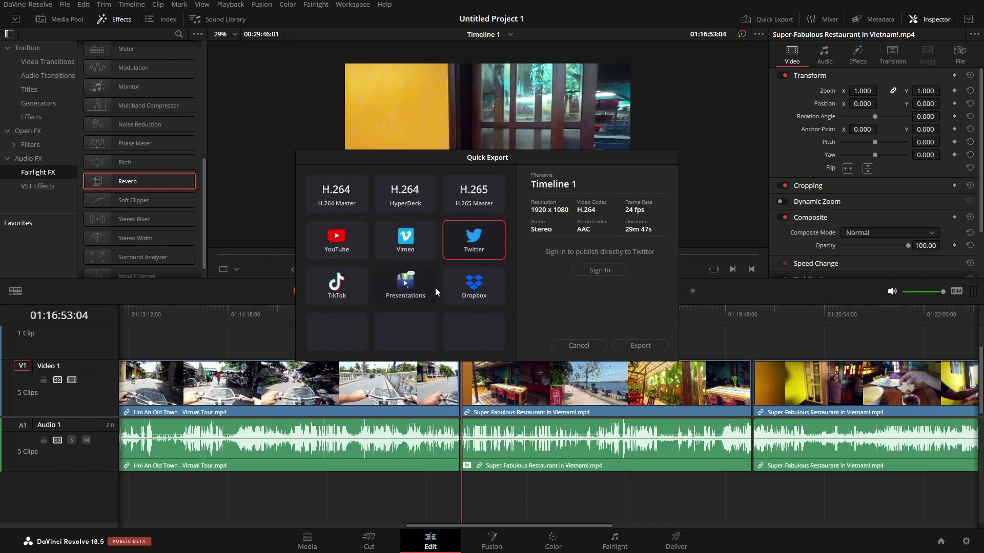
{"action": "left_click", "coordinate": [568, 346]}
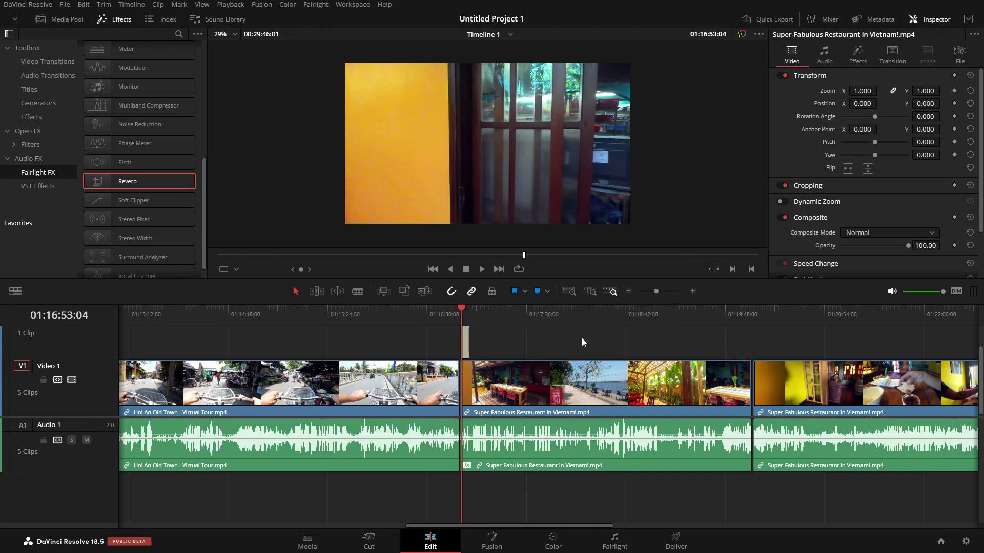
On the Deliver page, keep 1920 x 1080 HD resolution, QuickTime format and H.264 codec
{"action": "left_click", "coordinate": [683, 544]}
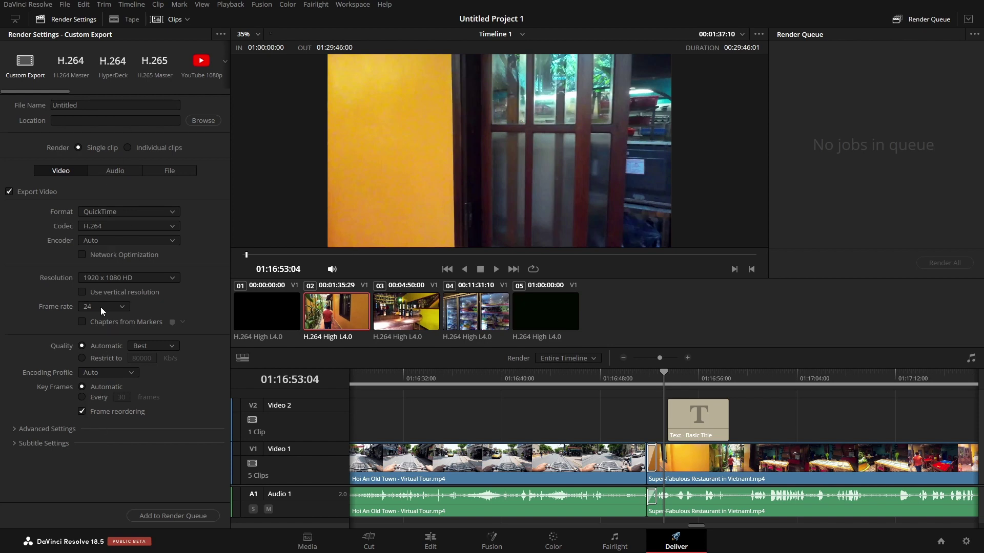
{"action": "left_click", "coordinate": [172, 277]}
{"action": "left_click", "coordinate": [195, 280]}
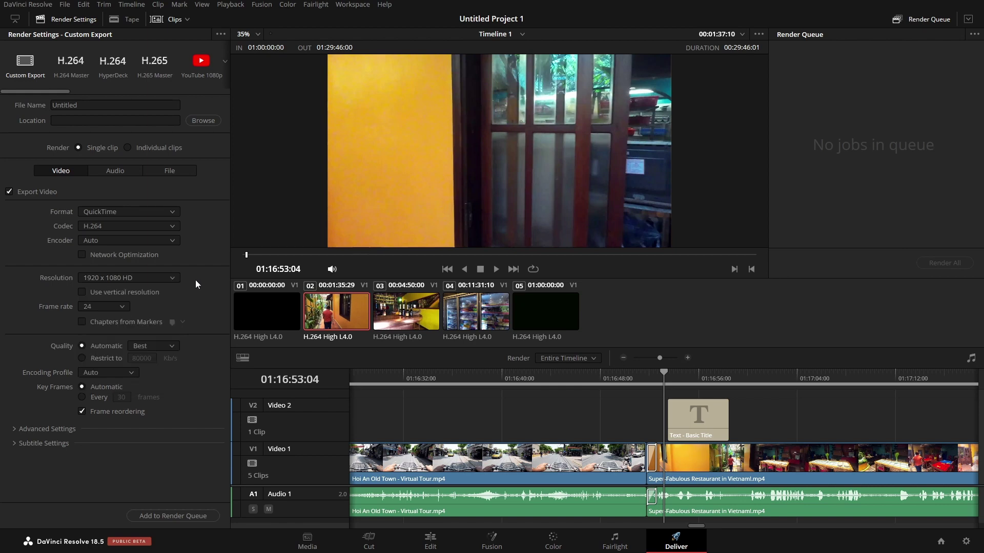
{"action": "left_click", "coordinate": [171, 212]}
{"action": "left_click", "coordinate": [203, 220]}
{"action": "left_click", "coordinate": [172, 226]}
{"action": "left_click", "coordinate": [208, 222]}
Save the render to the Desktop with the file name 'Tutorial'
{"action": "left_click", "coordinate": [204, 121]}
{"action": "left_click", "coordinate": [43, 102]}
{"action": "left_click", "coordinate": [405, 259]}
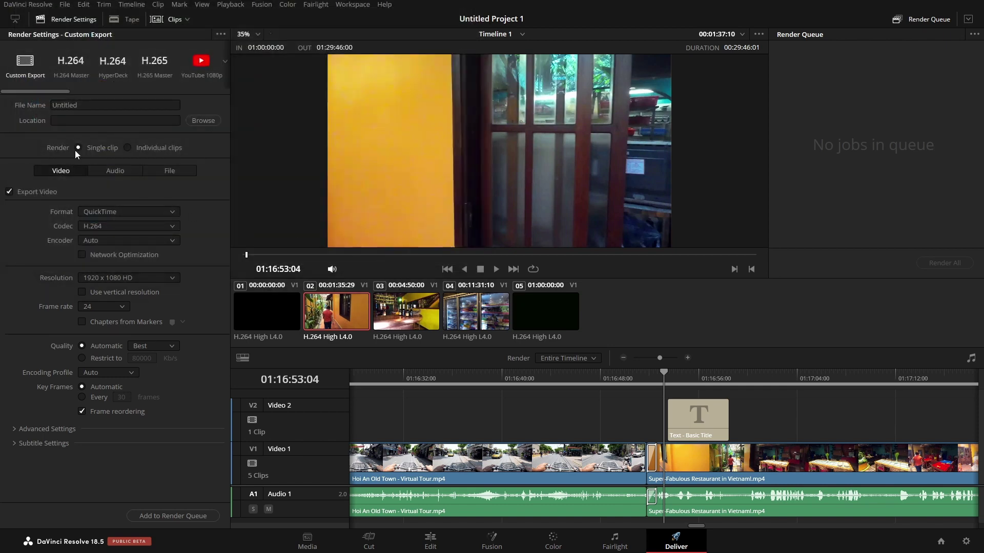
{"action": "left_click", "coordinate": [112, 105]}
{"action": "key", "text": "ctrl+a"}
{"action": "type", "text": "Tutro"}
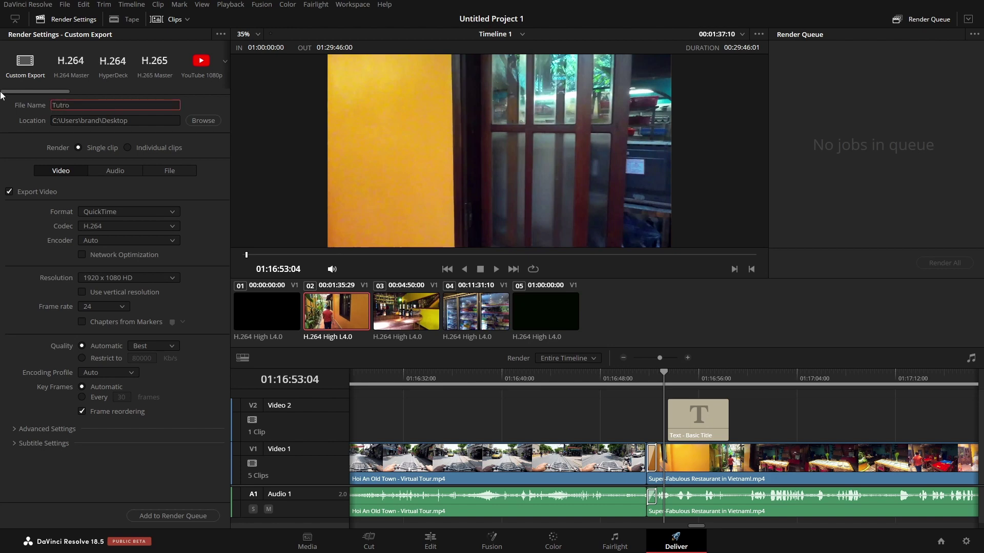
{"action": "key", "text": "BackSpace"}
{"action": "key", "text": "BackSpace"}
{"action": "type", "text": "orial"}
{"action": "left_click", "coordinate": [16, 142]}
Apply the YouTube render preset at 1080p resolution
{"action": "left_click_drag", "start_coordinate": [52, 92], "coordinate": [60, 91]}
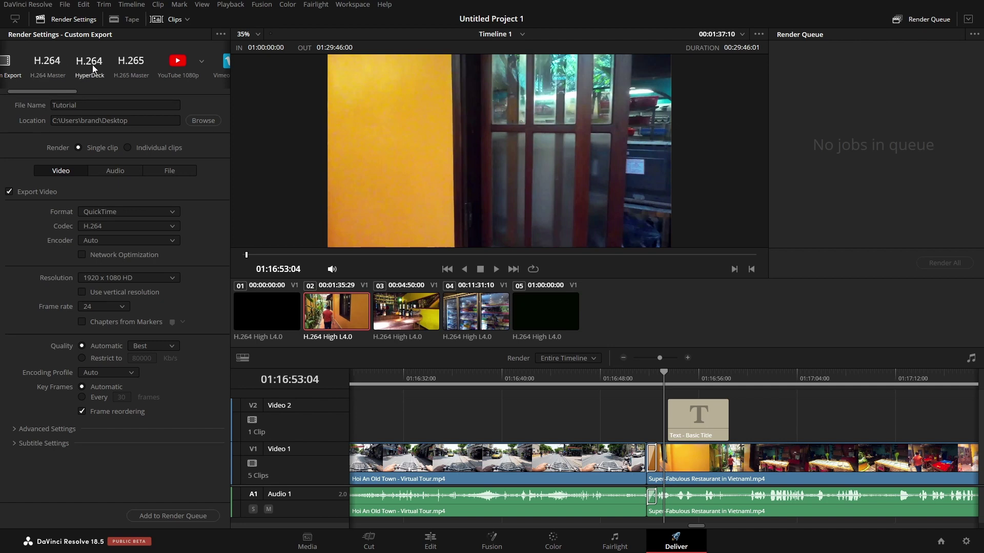
{"action": "left_click_drag", "start_coordinate": [60, 91], "coordinate": [95, 94]}
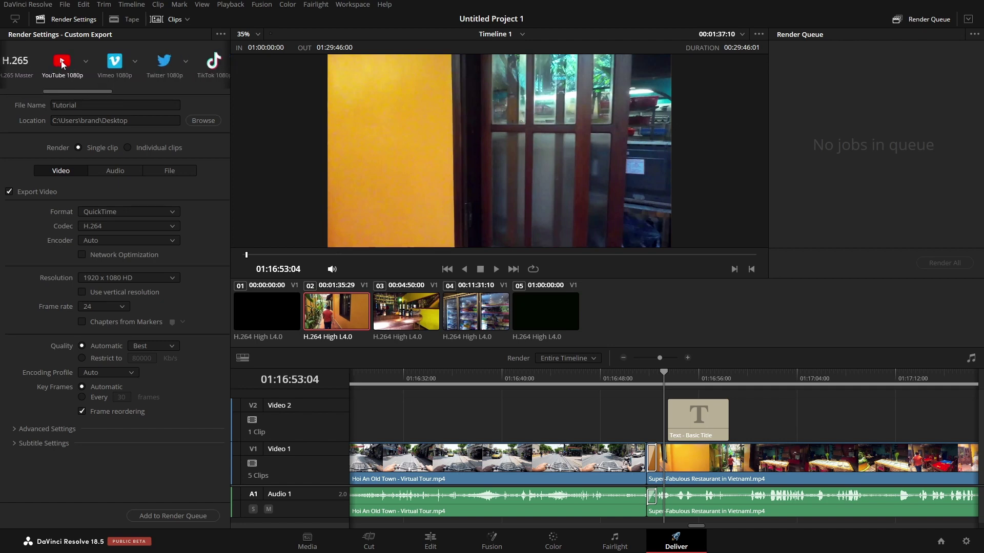
{"action": "left_click", "coordinate": [62, 62]}
{"action": "left_click", "coordinate": [85, 61]}
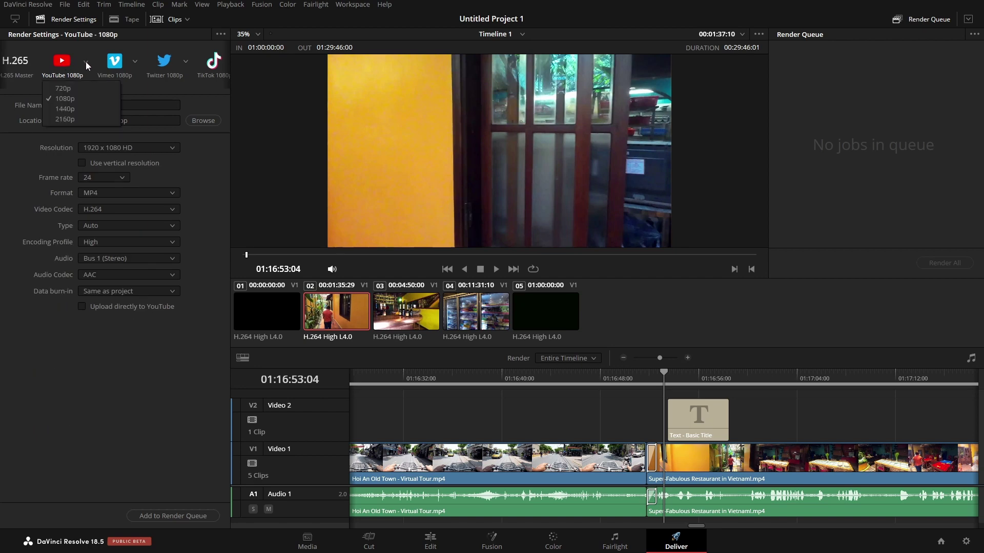
{"action": "left_click", "coordinate": [61, 100]}
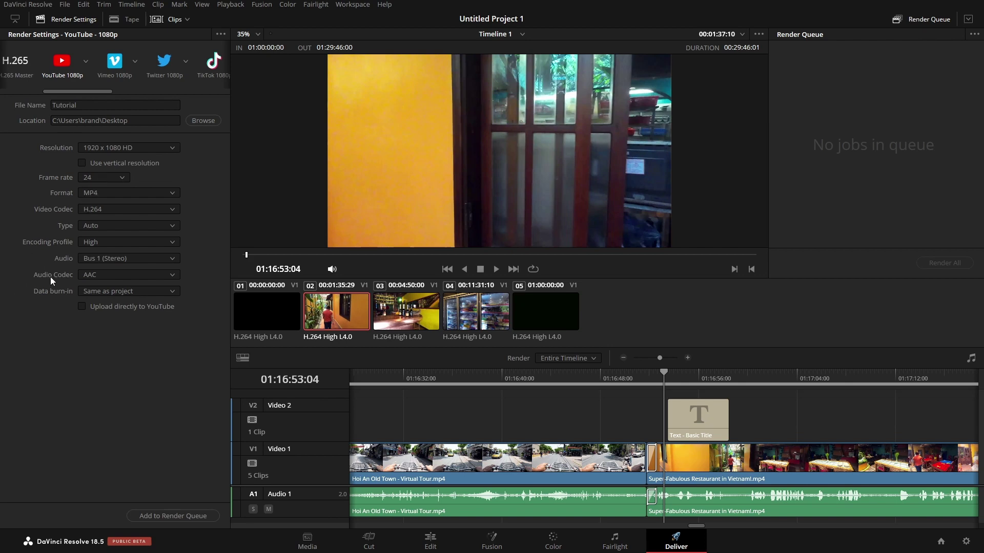
Queue the Tutorial export as Job 1, start rendering it, then cancel with Escape
{"action": "left_click", "coordinate": [170, 516]}
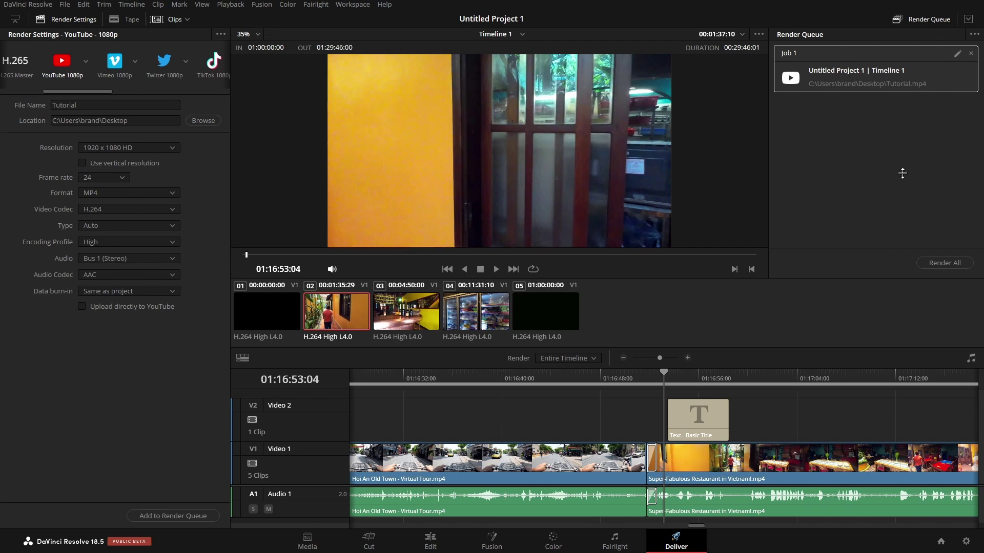
{"action": "left_click", "coordinate": [948, 263]}
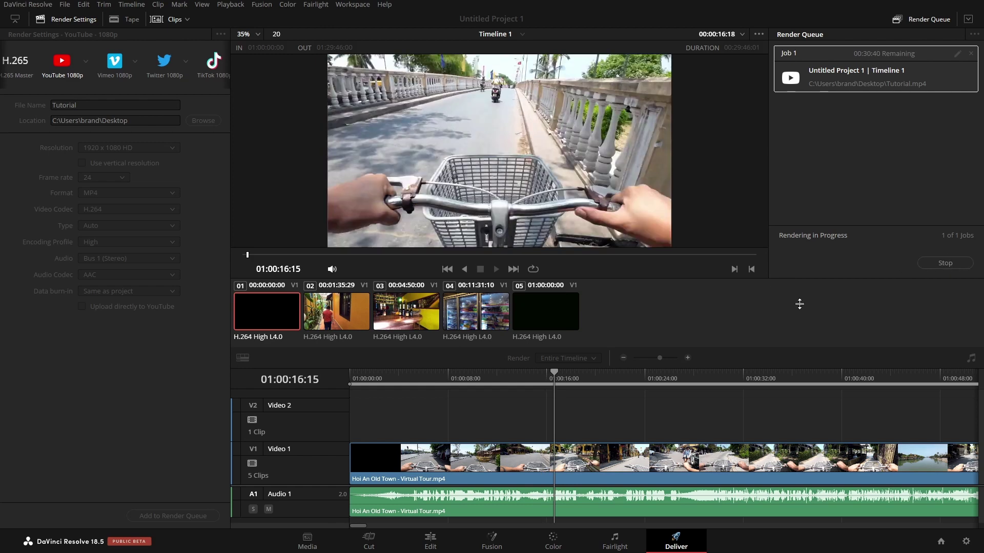
{"action": "key", "text": "Escape"}
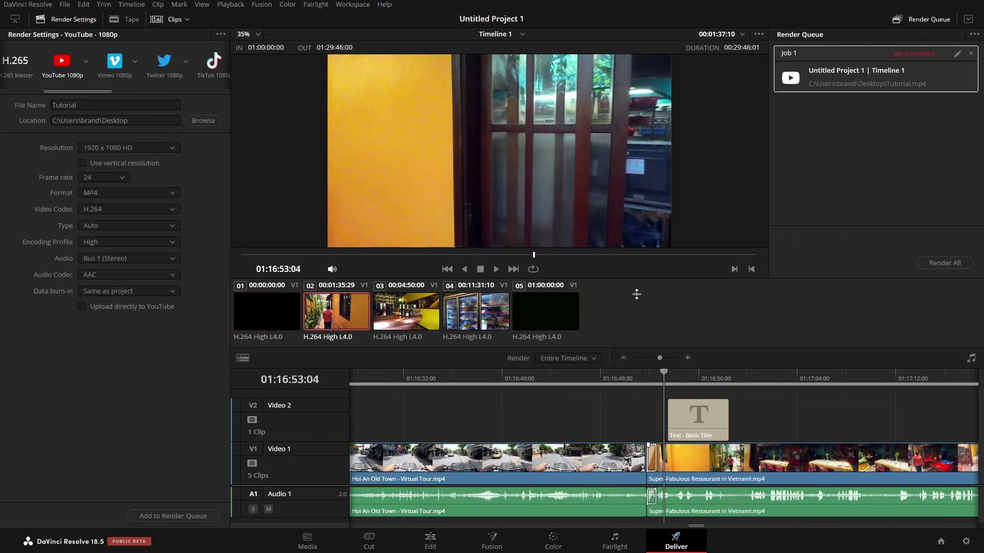